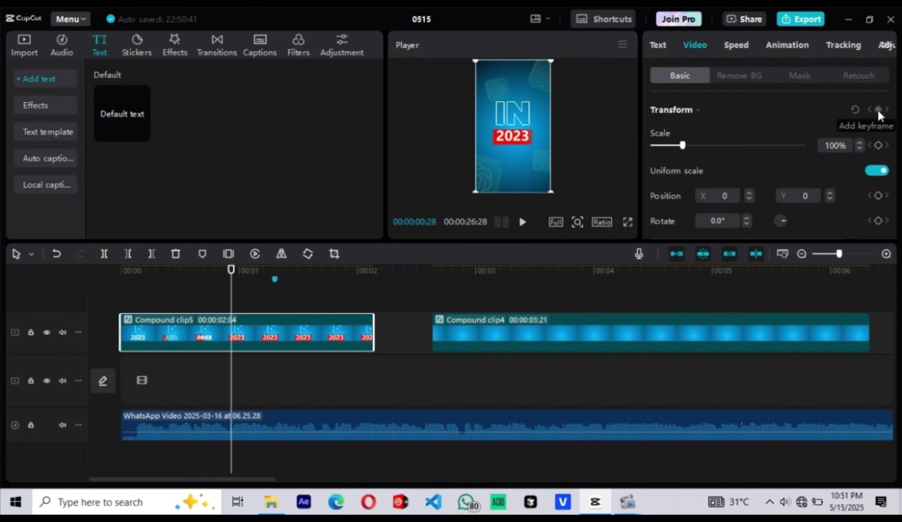
Add a Transform keyframe to Compound clip5 at 00:00:00:28 and move the playhead to the clip's start
{"action": "left_click", "coordinate": [878, 110]}
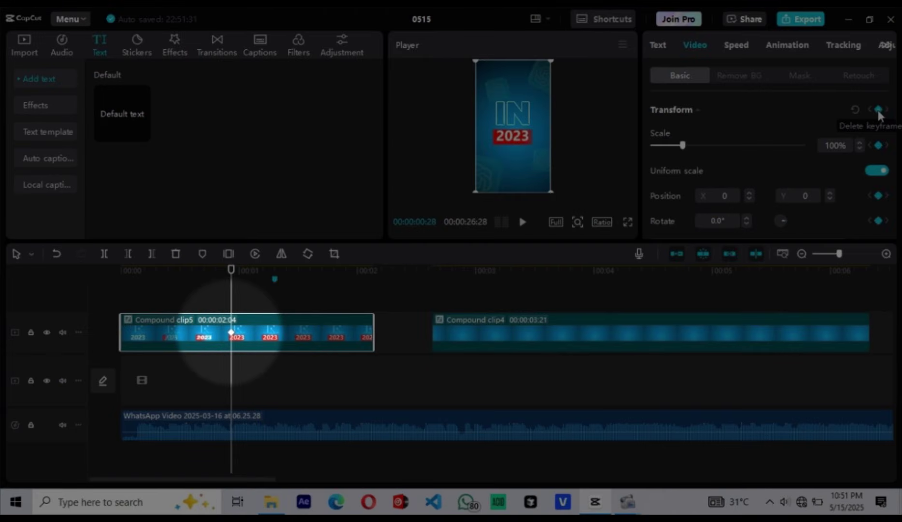
{"action": "left_click", "coordinate": [124, 278]}
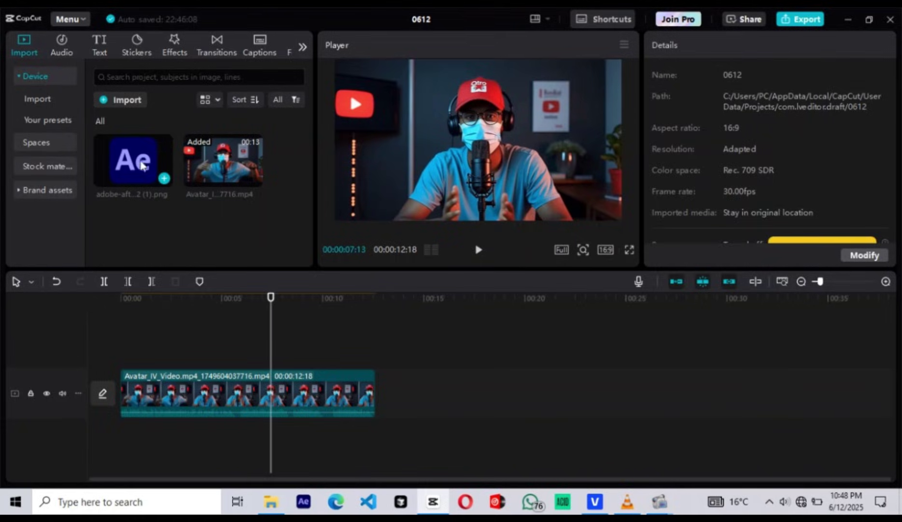
Add the After Effects logo image to the timeline with the avatar video, then resize and reposition it in the preview
{"action": "left_click_drag", "start_coordinate": [140, 164], "coordinate": [391, 391]}
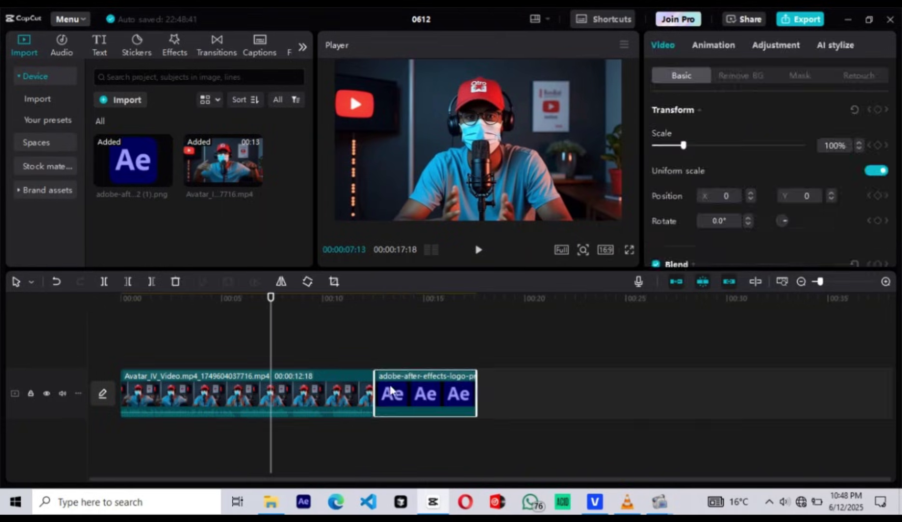
{"action": "left_click", "coordinate": [411, 362]}
{"action": "left_click", "coordinate": [418, 386]}
{"action": "mouse_move", "coordinate": [559, 220]}
{"action": "left_mouse_down"}
{"action": "mouse_move", "coordinate": [534, 180]}
{"action": "mouse_move", "coordinate": [558, 220]}
{"action": "left_mouse_up"}
{"action": "left_click_drag", "start_coordinate": [502, 154], "coordinate": [489, 155]}
{"action": "left_click_drag", "start_coordinate": [546, 220], "coordinate": [465, 193]}
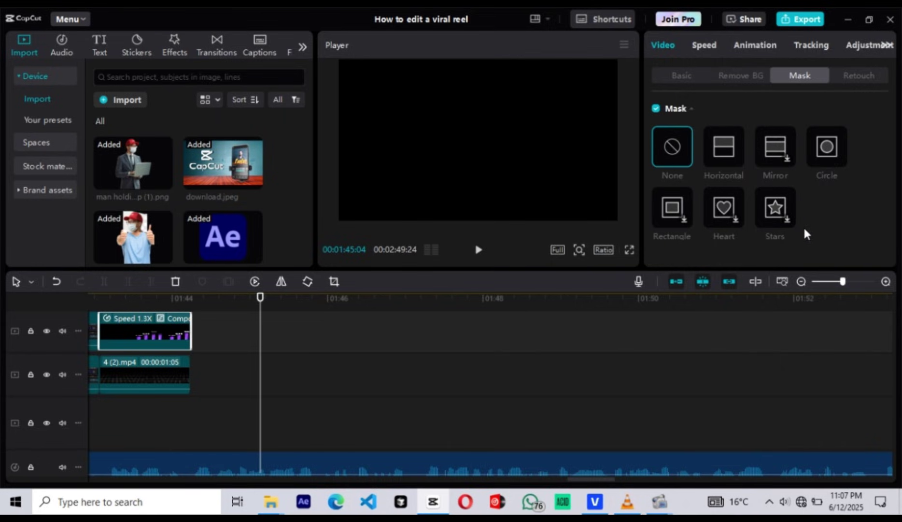
Apply a Horizontal mask to the selected compound clip with the purple bars
{"action": "left_click", "coordinate": [719, 155]}
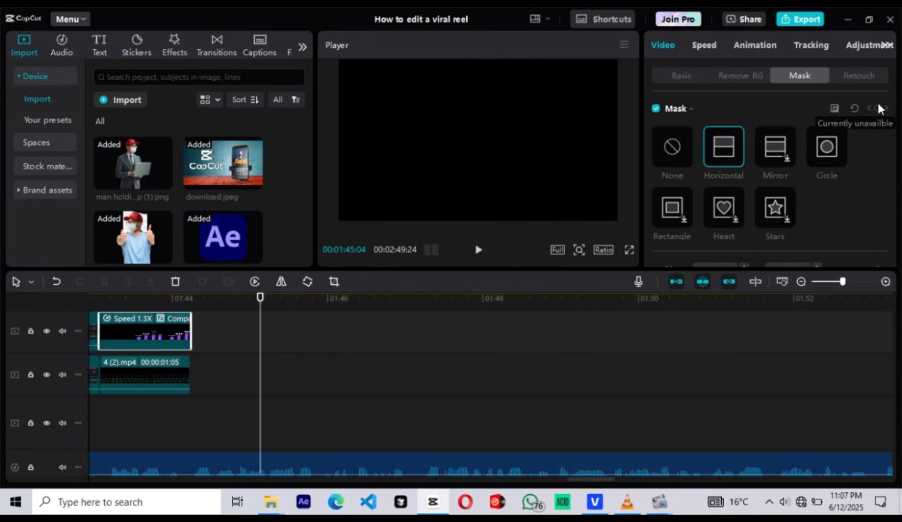
{"action": "scroll", "coordinate": [798, 214], "scroll_direction": "down", "scroll_amount": 1}
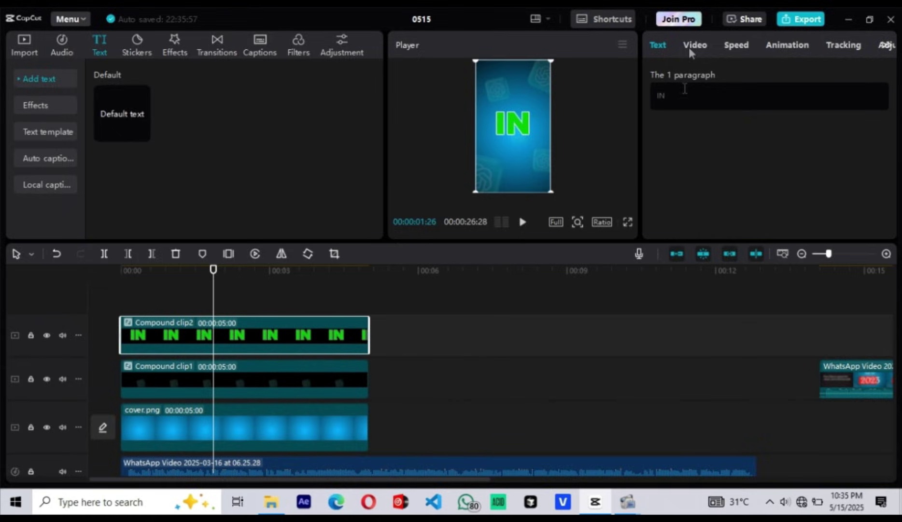
Enable Chroma key on Compound clip2 and pick the green of the IN text as the colour to remove
{"action": "left_click", "coordinate": [689, 48]}
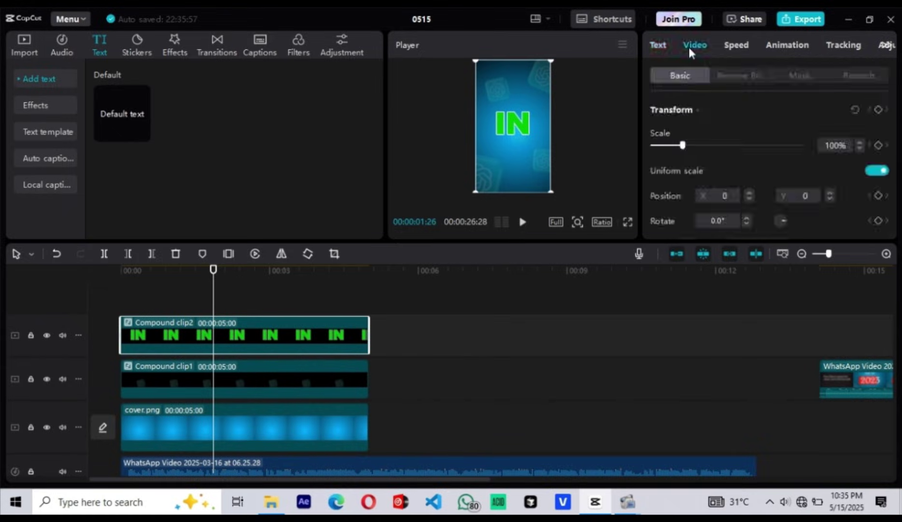
{"action": "left_click", "coordinate": [746, 75]}
{"action": "scroll", "coordinate": [795, 158], "scroll_direction": "down", "scroll_amount": 4}
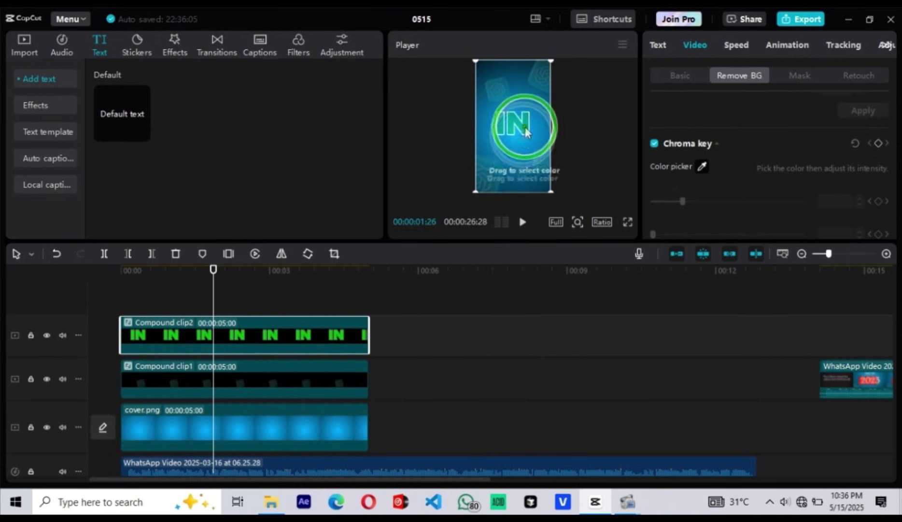
{"action": "left_click", "coordinate": [519, 124]}
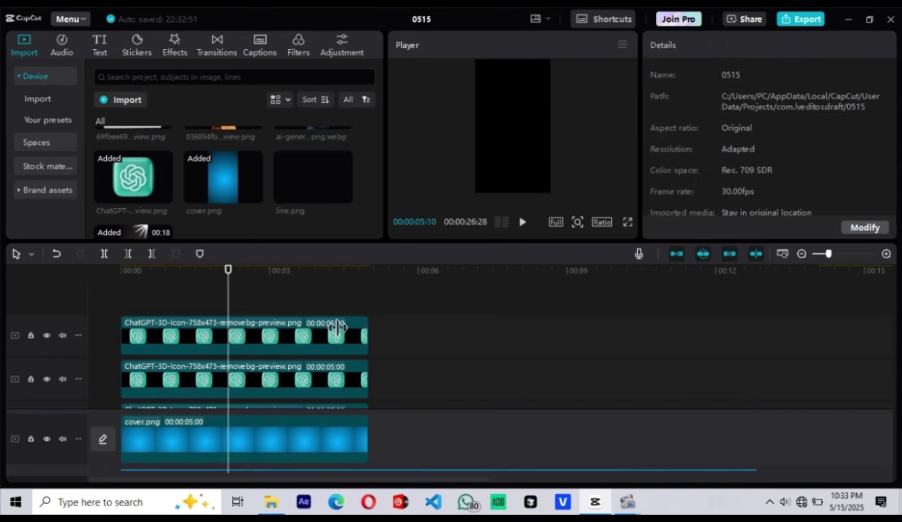
Select all the ChatGPT icon clips above cover.png and combine them into one compound clip
{"action": "left_click", "coordinate": [182, 386]}
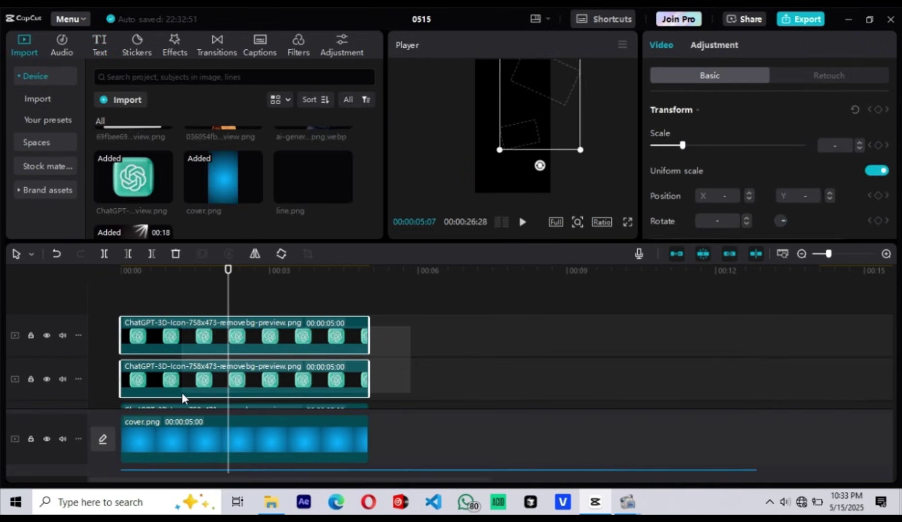
{"action": "key", "text": "ctrl+v"}
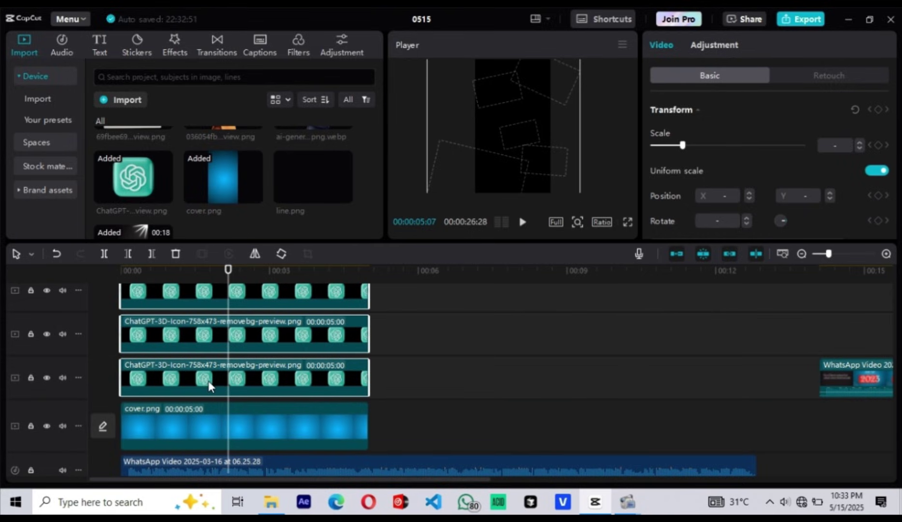
{"action": "key", "text": "alt+g"}
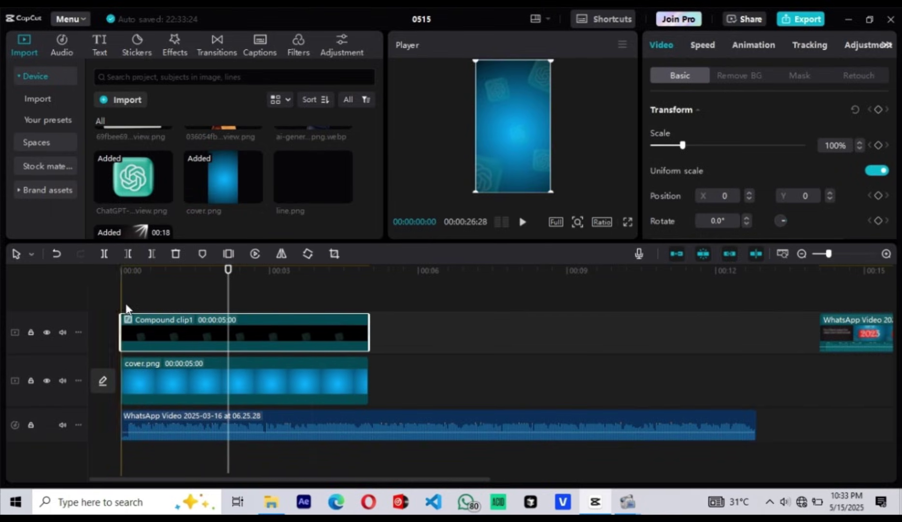
{"action": "scroll", "coordinate": [670, 301], "scroll_direction": "right", "scroll_amount": 3}
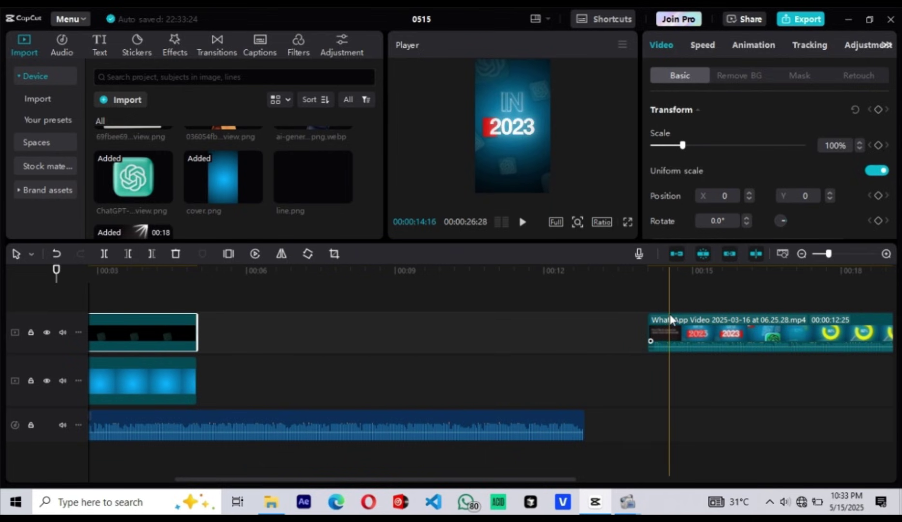
{"action": "scroll", "coordinate": [152, 320], "scroll_direction": "left", "scroll_amount": 1}
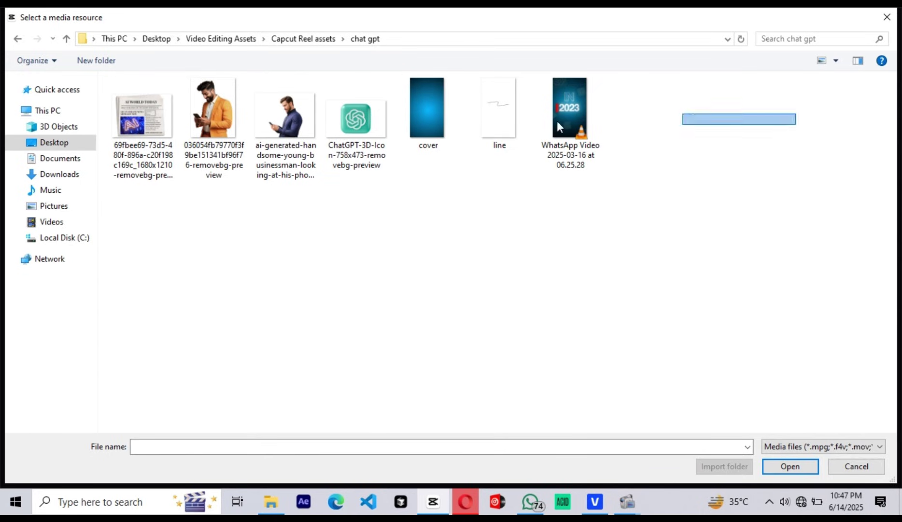
Import all the media files from the chat gpt folder into project 0614
{"action": "left_click_drag", "start_coordinate": [557, 126], "coordinate": [120, 121]}
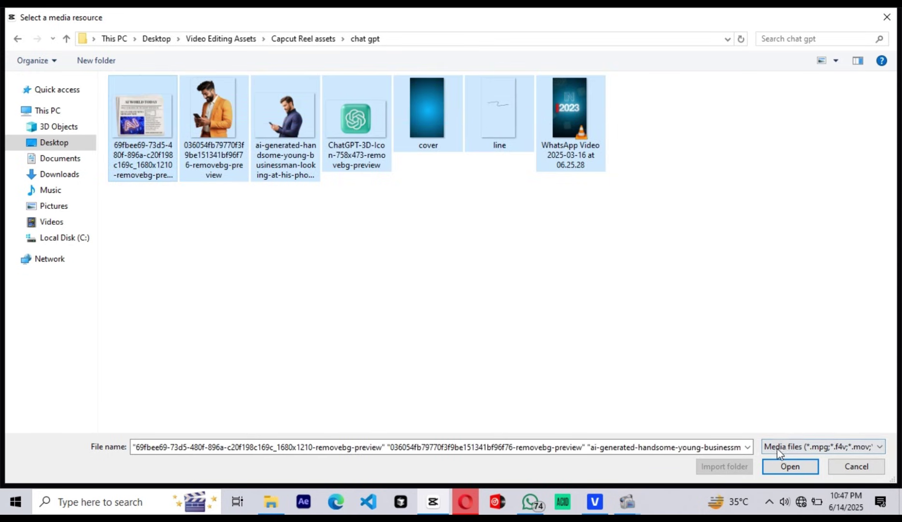
{"action": "left_click", "coordinate": [788, 465]}
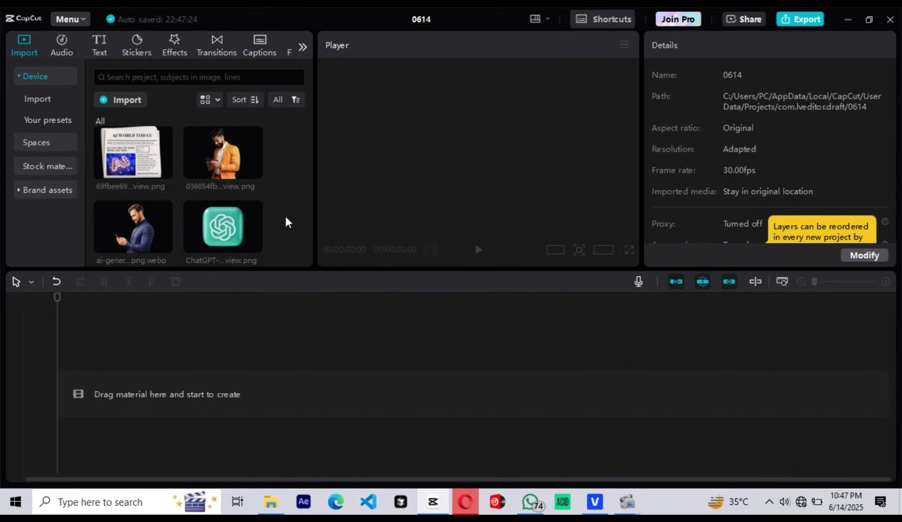
Add the WhatsApp video to the timeline and move it to start at about 28 seconds
{"action": "scroll", "coordinate": [285, 218], "scroll_direction": "down", "scroll_amount": 3}
{"action": "scroll", "coordinate": [223, 194], "scroll_direction": "up", "scroll_amount": 1}
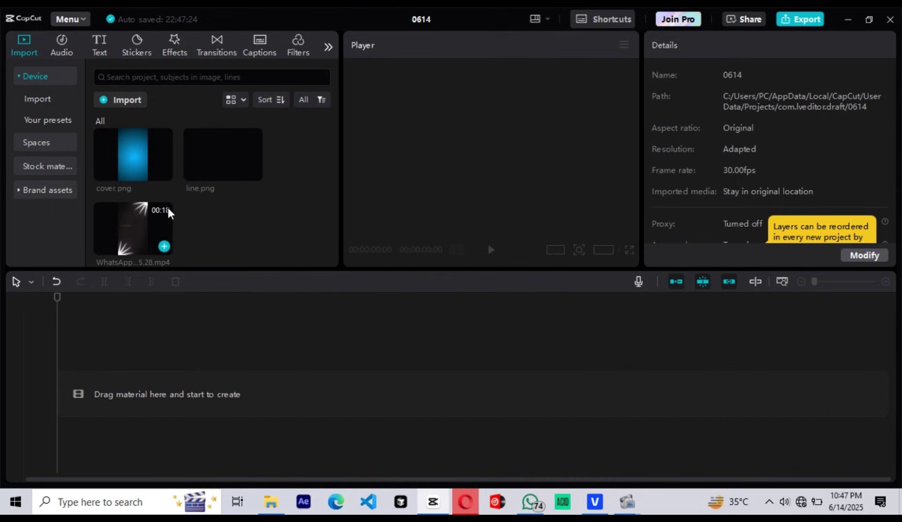
{"action": "scroll", "coordinate": [170, 213], "scroll_direction": "down", "scroll_amount": 1}
{"action": "left_click_drag", "start_coordinate": [123, 249], "coordinate": [101, 382]}
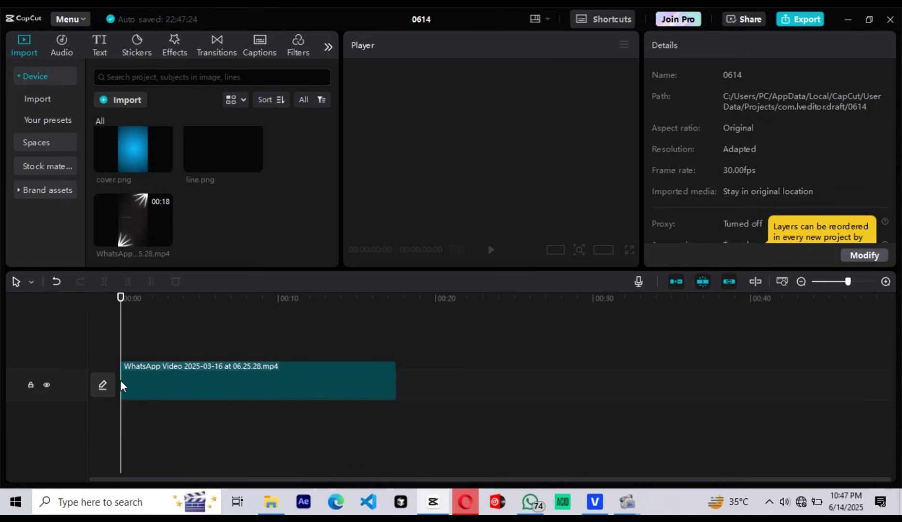
{"action": "left_click_drag", "start_coordinate": [346, 405], "coordinate": [597, 378]}
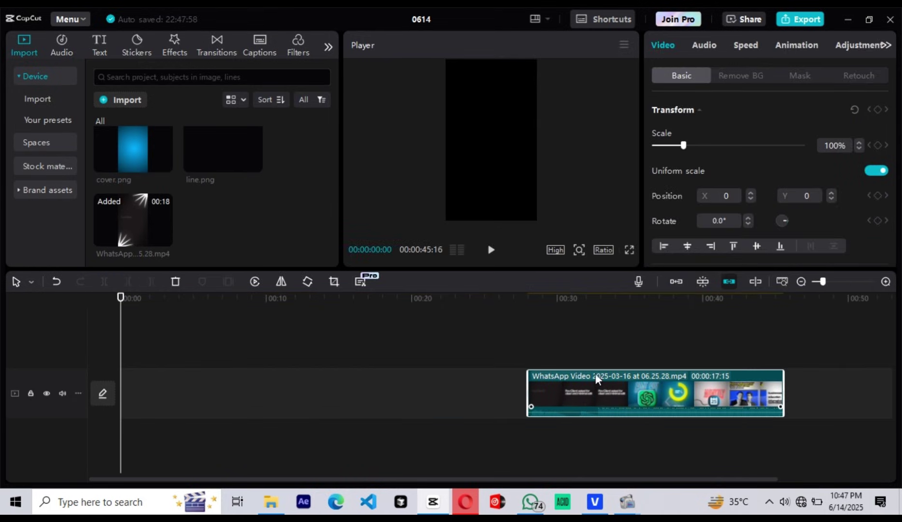
Trim the black text intro off the start of the WhatsApp video, up to just before the 2023 scene
{"action": "left_click", "coordinate": [648, 332]}
{"action": "left_click", "coordinate": [551, 345]}
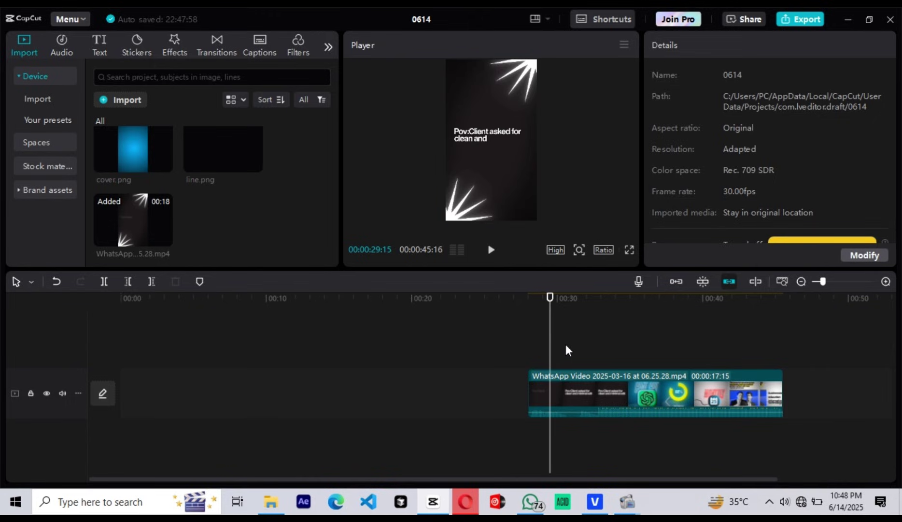
{"action": "left_click", "coordinate": [584, 346]}
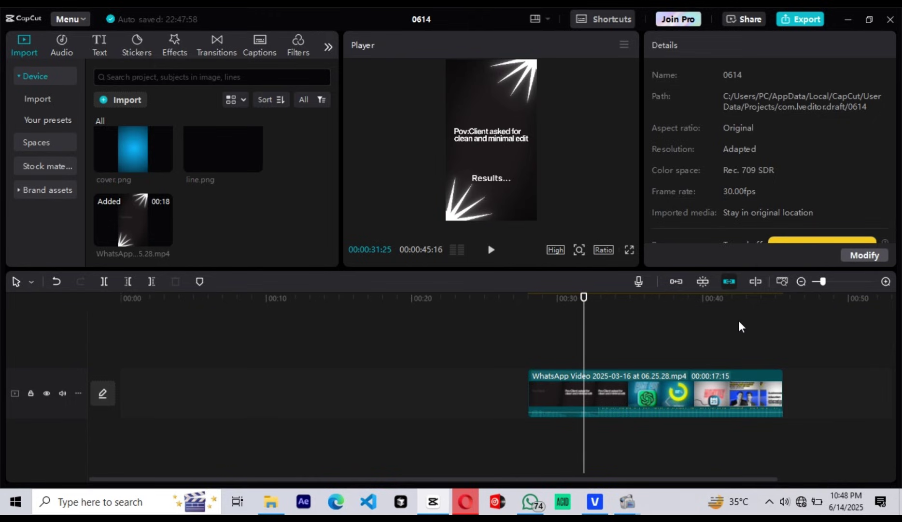
{"action": "left_click_drag", "start_coordinate": [821, 282], "coordinate": [836, 283]}
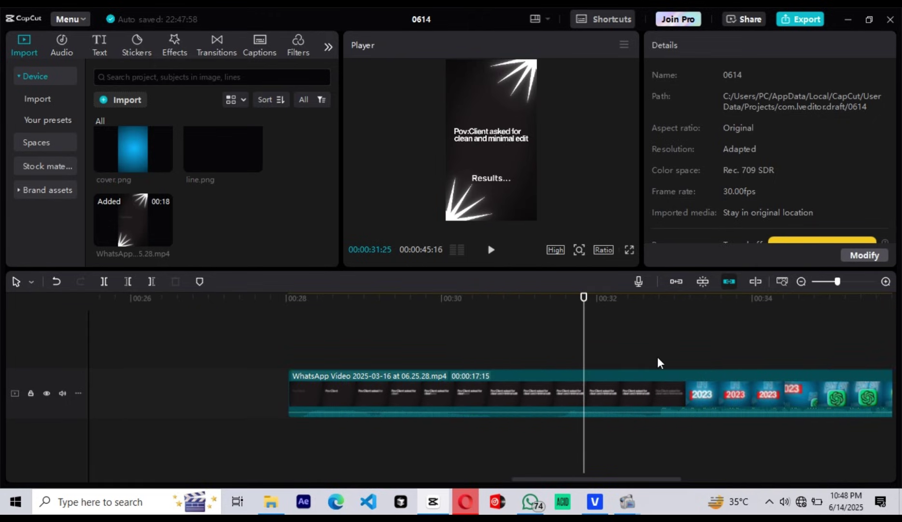
{"action": "scroll", "coordinate": [657, 363], "scroll_direction": "right", "scroll_amount": 2}
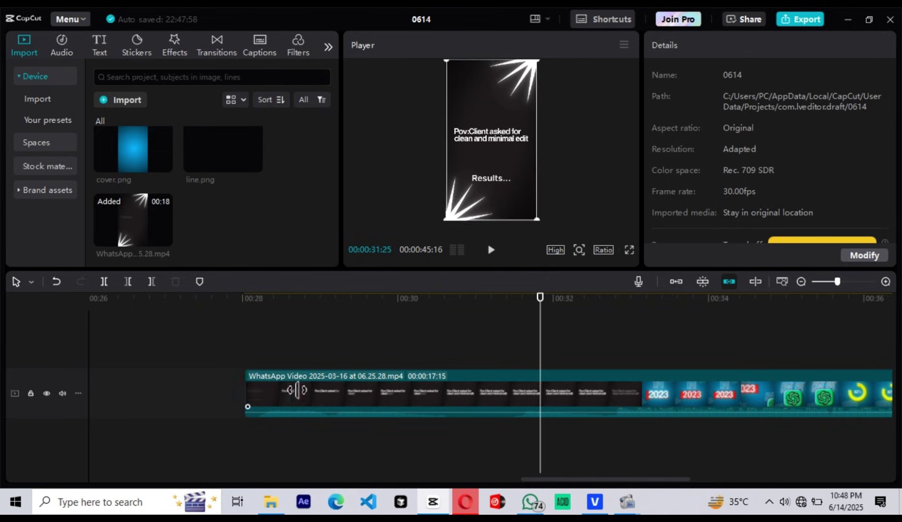
{"action": "left_click_drag", "start_coordinate": [297, 389], "coordinate": [616, 398]}
Move the trimmed WhatsApp video earlier on the timeline to start at about 15 seconds
{"action": "left_click_drag", "start_coordinate": [836, 282], "coordinate": [819, 285]}
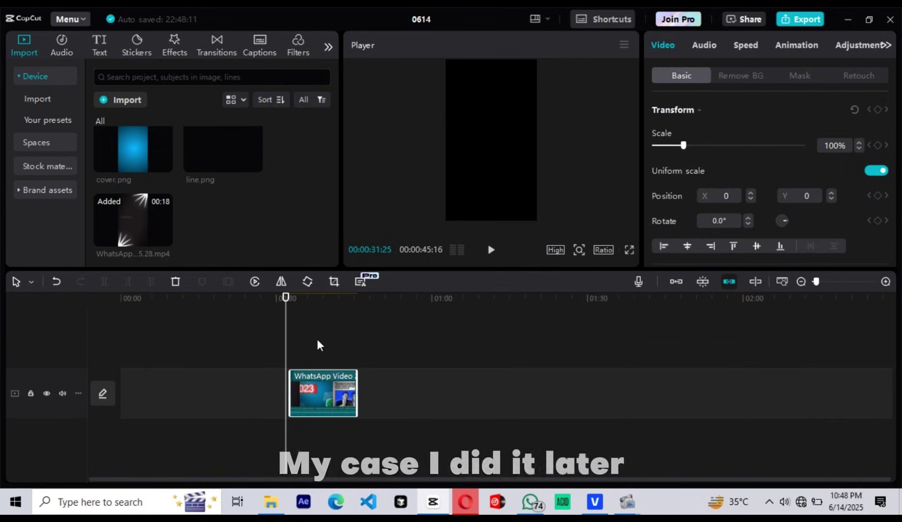
{"action": "left_click_drag", "start_coordinate": [319, 393], "coordinate": [225, 393]}
{"action": "left_click", "coordinate": [825, 282]}
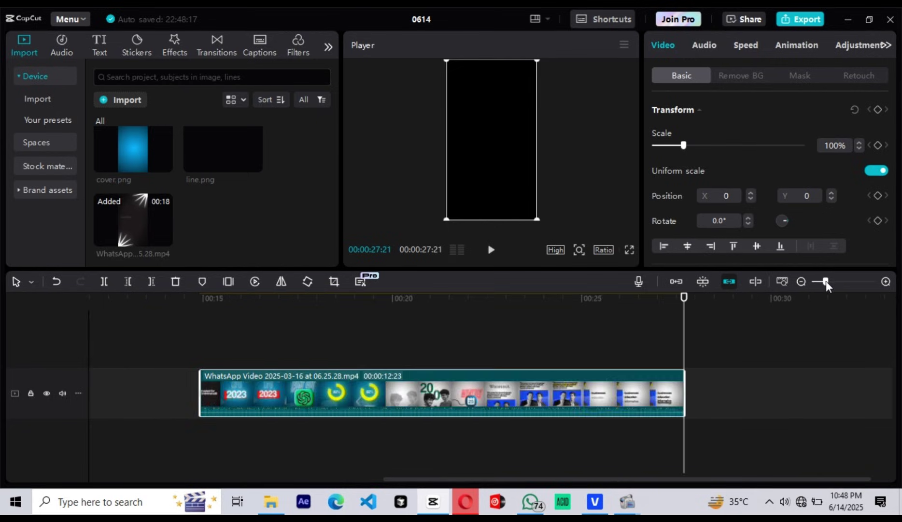
Check the IN 2023 scene in the reference video and place cover.png near the start of the timeline
{"action": "scroll", "coordinate": [759, 319], "scroll_direction": "left", "scroll_amount": 5}
{"action": "left_click", "coordinate": [703, 356]}
{"action": "left_click", "coordinate": [719, 363]}
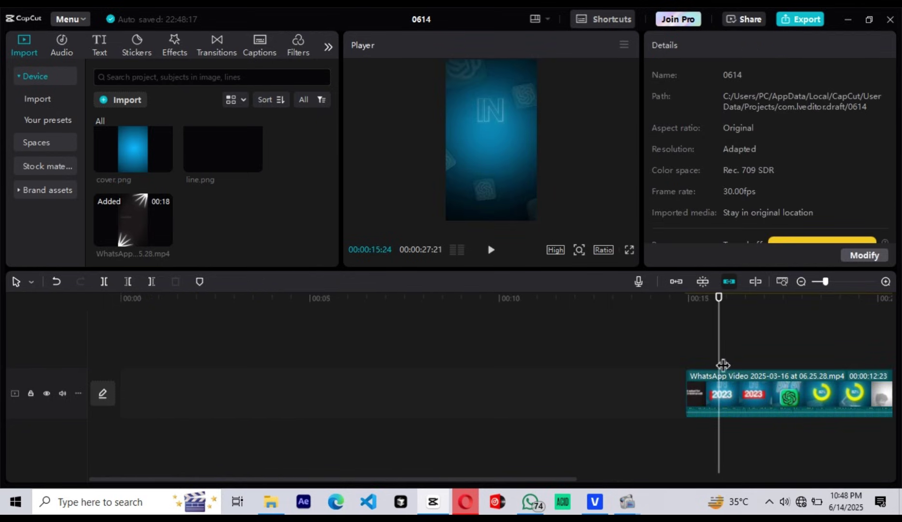
{"action": "left_click", "coordinate": [733, 359]}
{"action": "left_click", "coordinate": [735, 365]}
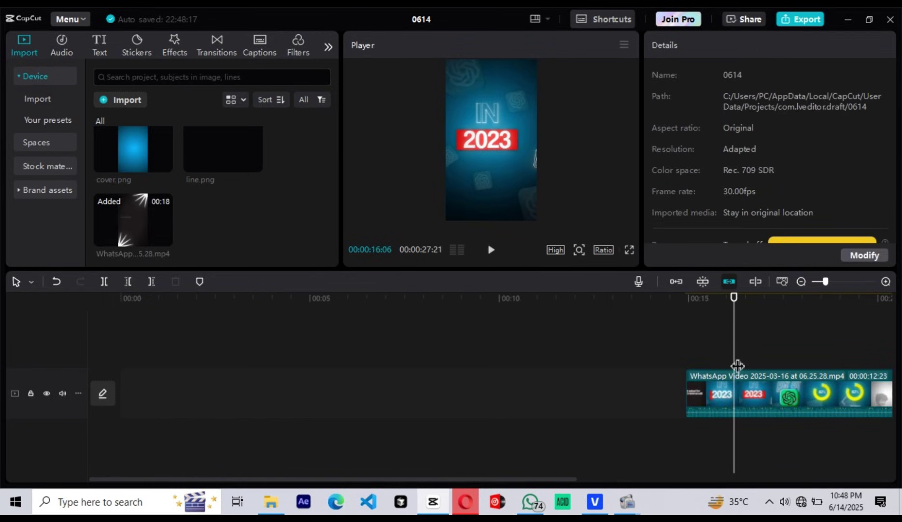
{"action": "left_click", "coordinate": [124, 324]}
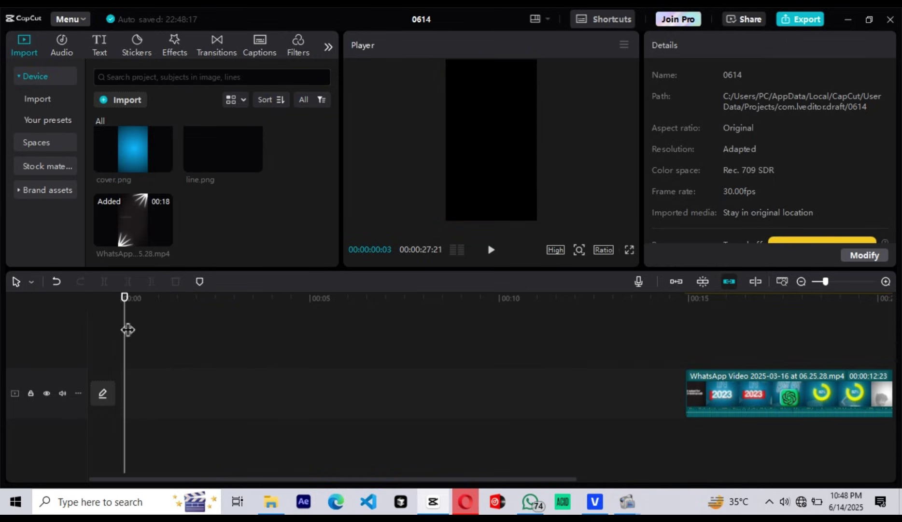
{"action": "left_click_drag", "start_coordinate": [130, 164], "coordinate": [124, 392]}
Add the ChatGPT icon image on a track above cover.png and scale it down slightly in the preview
{"action": "left_click", "coordinate": [140, 335]}
{"action": "scroll", "coordinate": [236, 203], "scroll_direction": "down", "scroll_amount": 5}
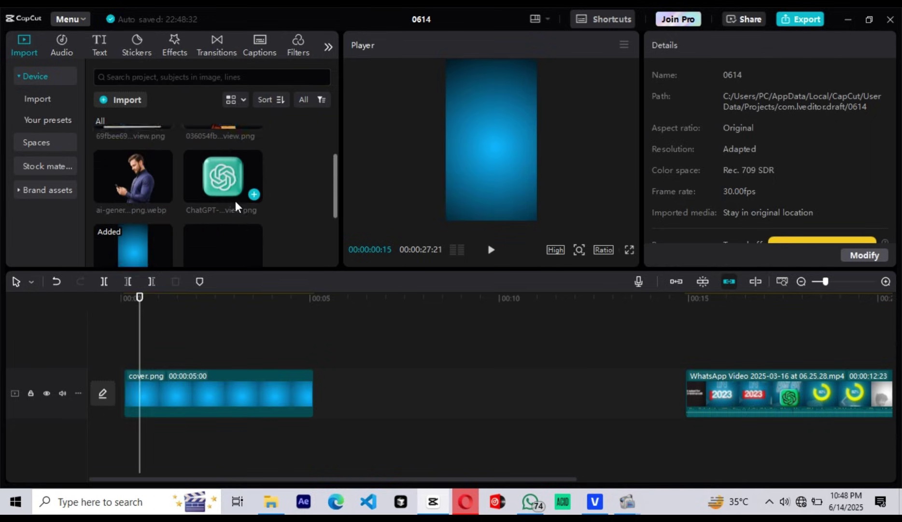
{"action": "scroll", "coordinate": [229, 203], "scroll_direction": "up", "scroll_amount": 1}
{"action": "left_click_drag", "start_coordinate": [228, 203], "coordinate": [191, 354]}
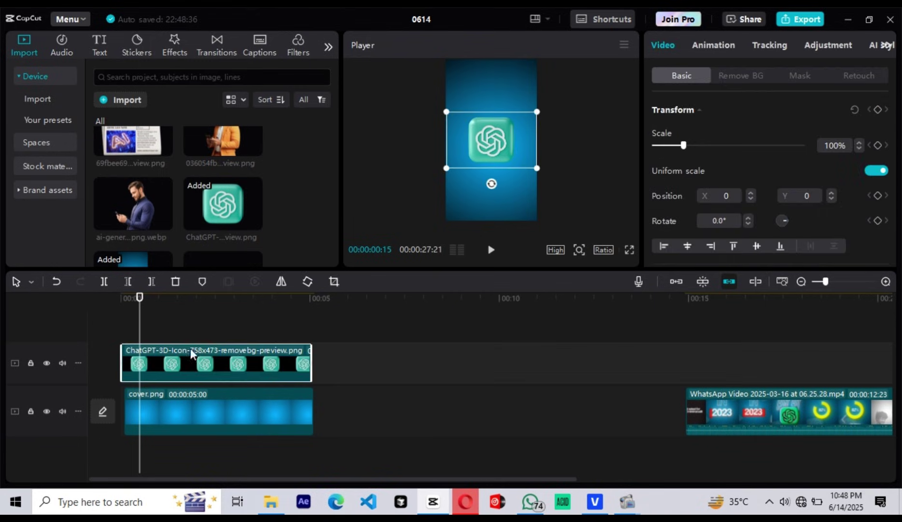
{"action": "left_click_drag", "start_coordinate": [537, 167], "coordinate": [528, 162]}
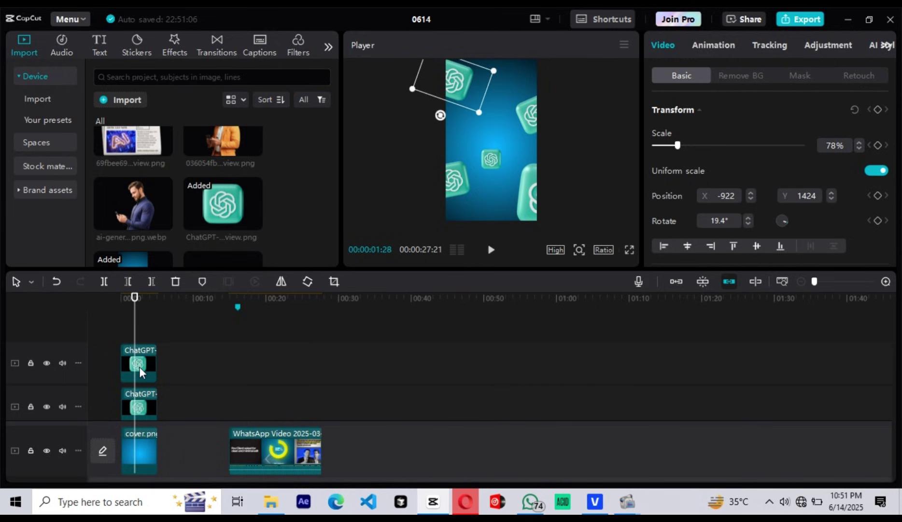
Select all the ChatGPT icon clips and set their opacity to 19%
{"action": "left_click", "coordinate": [140, 372]}
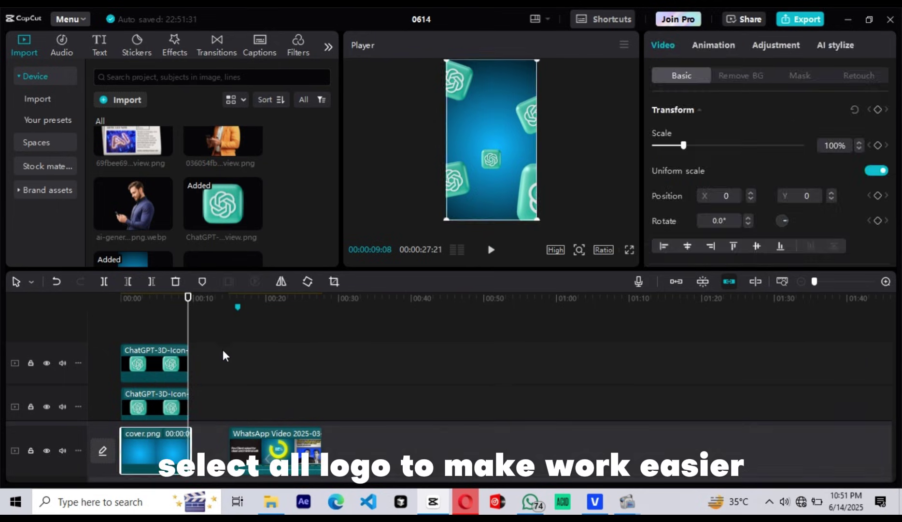
{"action": "left_click_drag", "start_coordinate": [222, 352], "coordinate": [141, 392]}
{"action": "scroll", "coordinate": [753, 153], "scroll_direction": "down", "scroll_amount": 6}
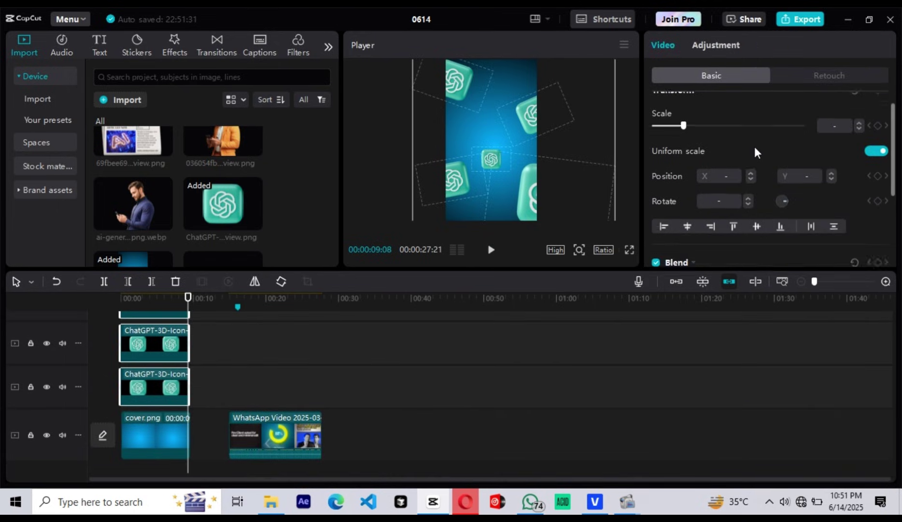
{"action": "left_click", "coordinate": [696, 131]}
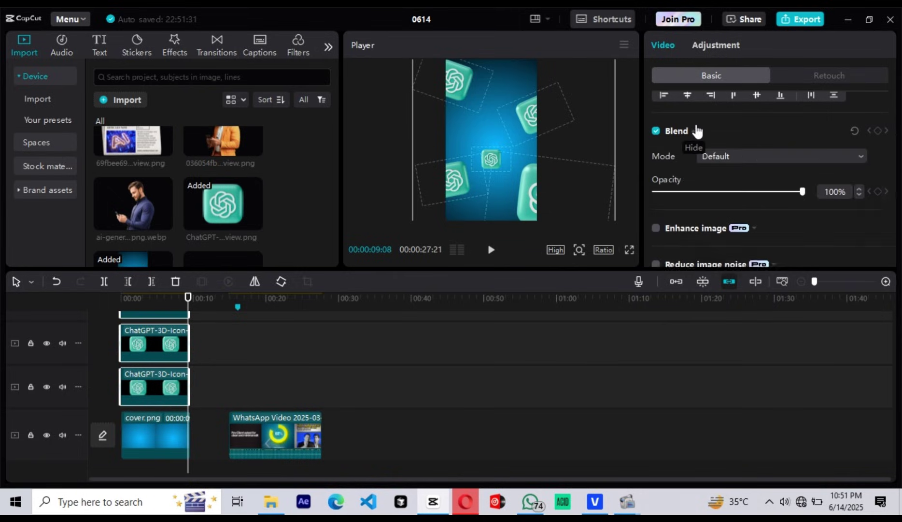
{"action": "left_click_drag", "start_coordinate": [764, 193], "coordinate": [697, 199]}
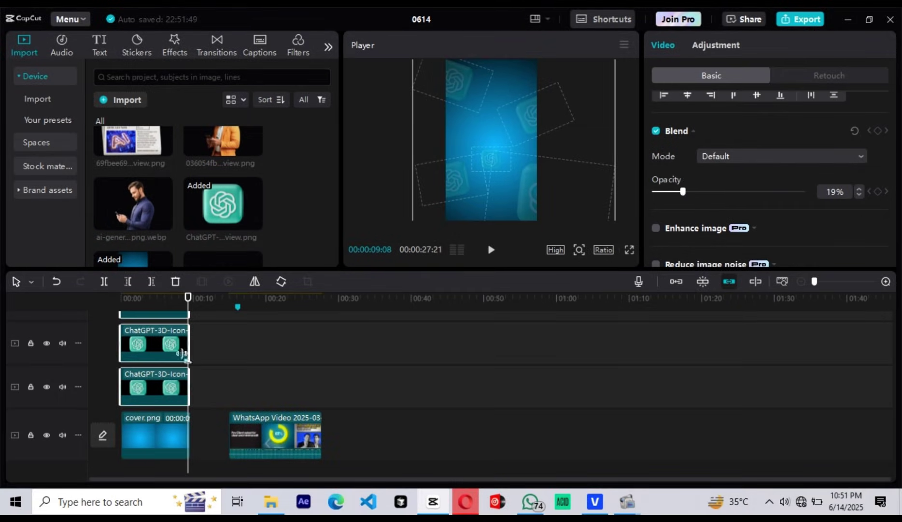
{"action": "left_click", "coordinate": [255, 361]}
{"action": "left_click_drag", "start_coordinate": [815, 284], "coordinate": [821, 282]}
{"action": "left_click", "coordinate": [210, 306]}
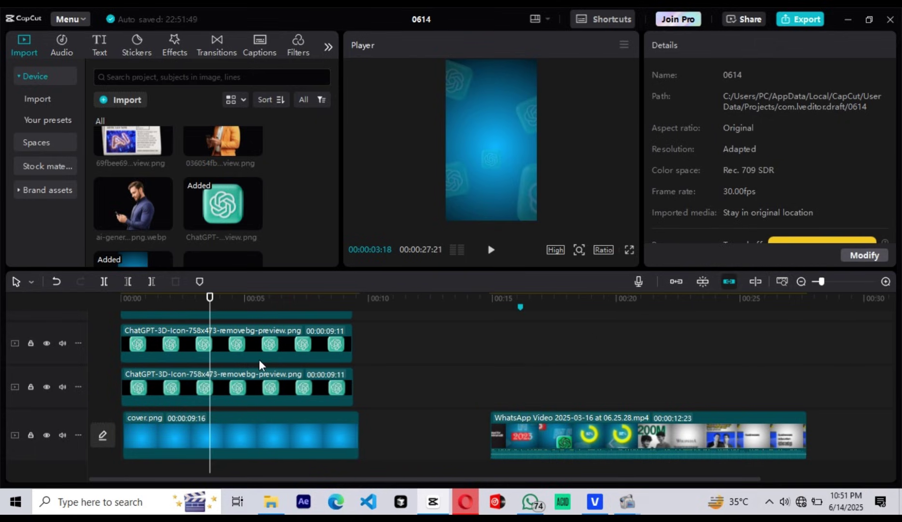
Combine all the ChatGPT icon clips above cover.png into one compound clip
{"action": "scroll", "coordinate": [259, 365], "scroll_direction": "up", "scroll_amount": 2}
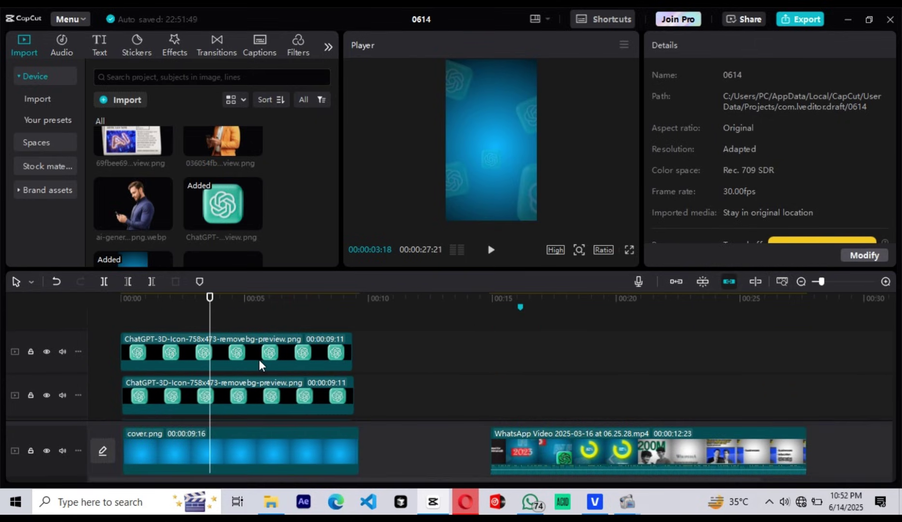
{"action": "left_click_drag", "start_coordinate": [400, 358], "coordinate": [272, 451]}
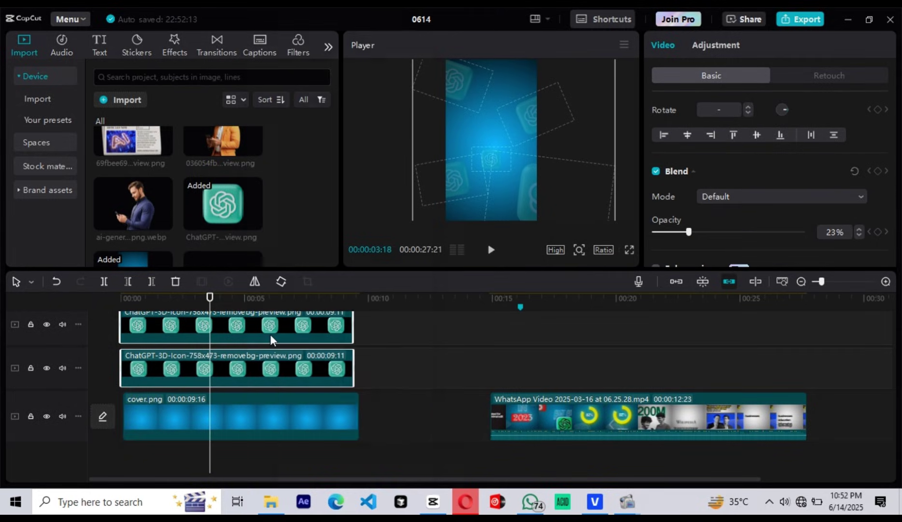
{"action": "right_click", "coordinate": [272, 451]}
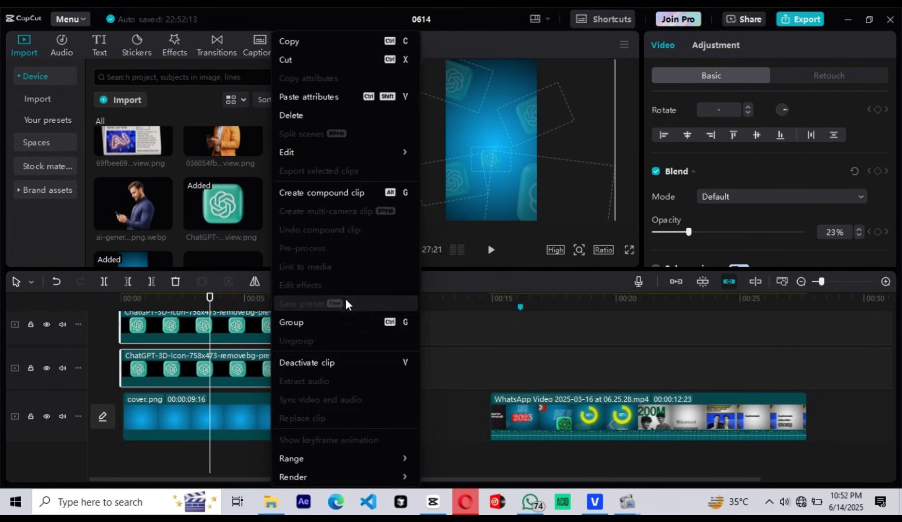
{"action": "left_click", "coordinate": [352, 193]}
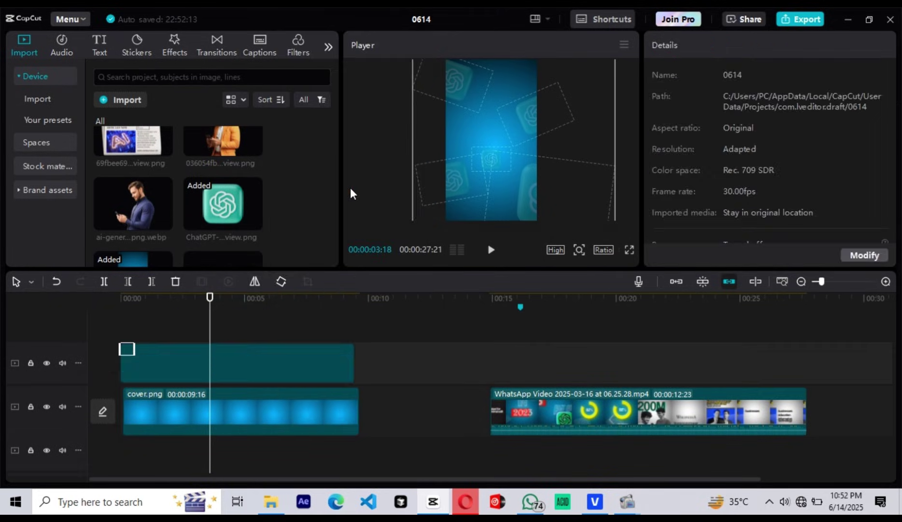
Add a default text clip above the icon compound clip near the timeline start and extend it to the compound clip's end
{"action": "left_click", "coordinate": [129, 324]}
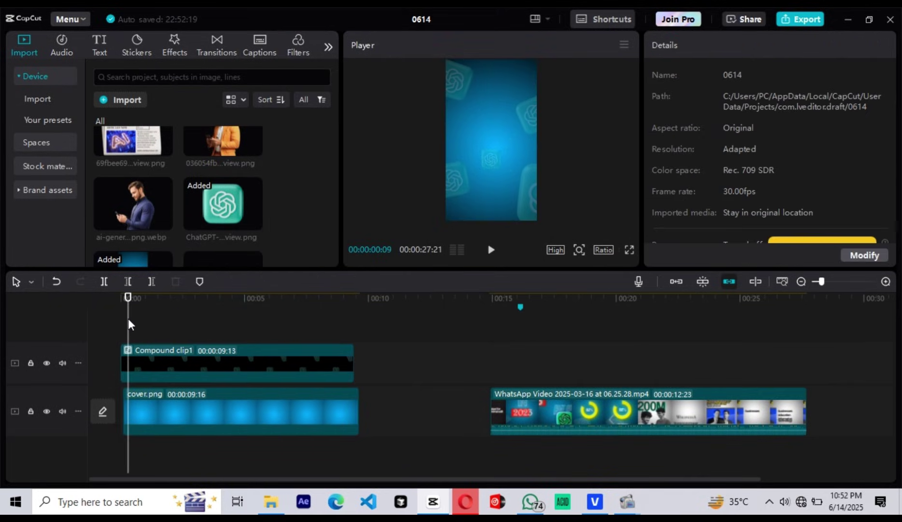
{"action": "left_click", "coordinate": [95, 45]}
{"action": "left_click_drag", "start_coordinate": [102, 105], "coordinate": [124, 317]}
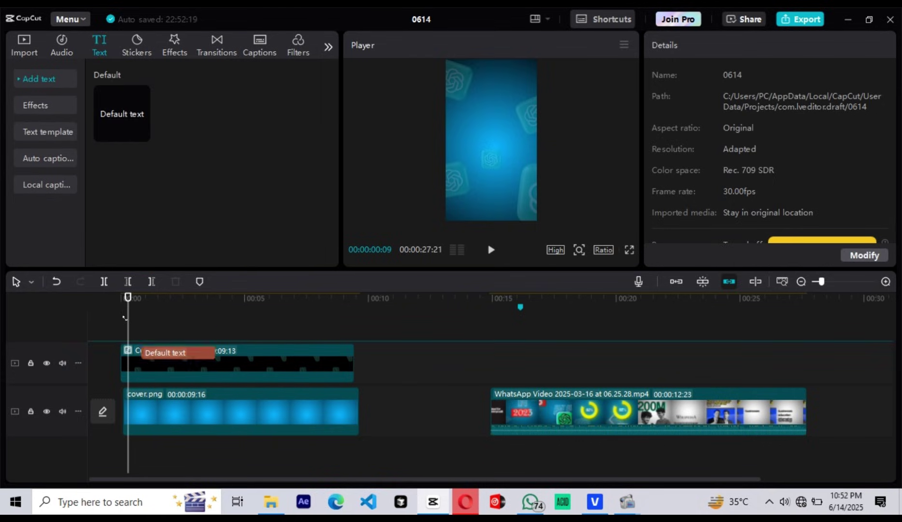
{"action": "left_click", "coordinate": [169, 325]}
{"action": "left_click", "coordinate": [179, 349]}
{"action": "left_click_drag", "start_coordinate": [214, 350], "coordinate": [353, 350]}
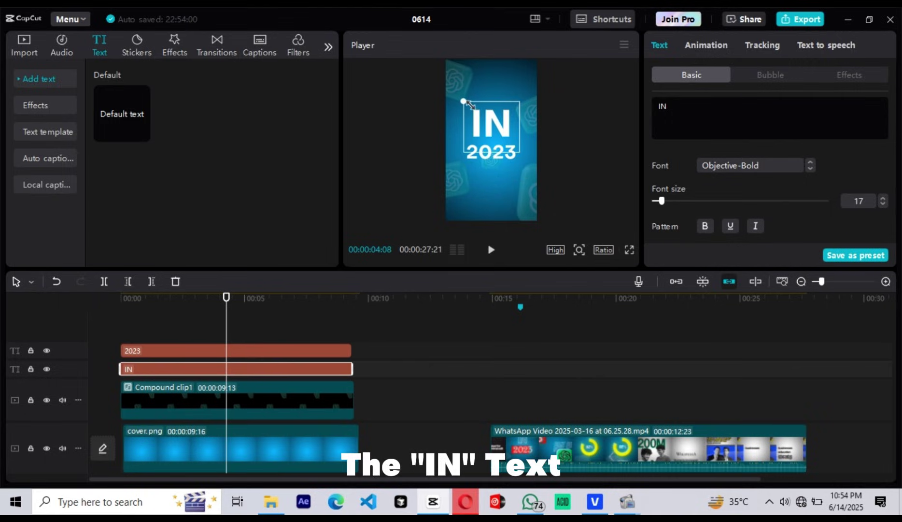
Nudge the IN text down closer to 2023 and add a white stroke, lowering its thickness to about 17
{"action": "left_click_drag", "start_coordinate": [497, 124], "coordinate": [497, 128]}
{"action": "scroll", "coordinate": [772, 185], "scroll_direction": "down", "scroll_amount": 8}
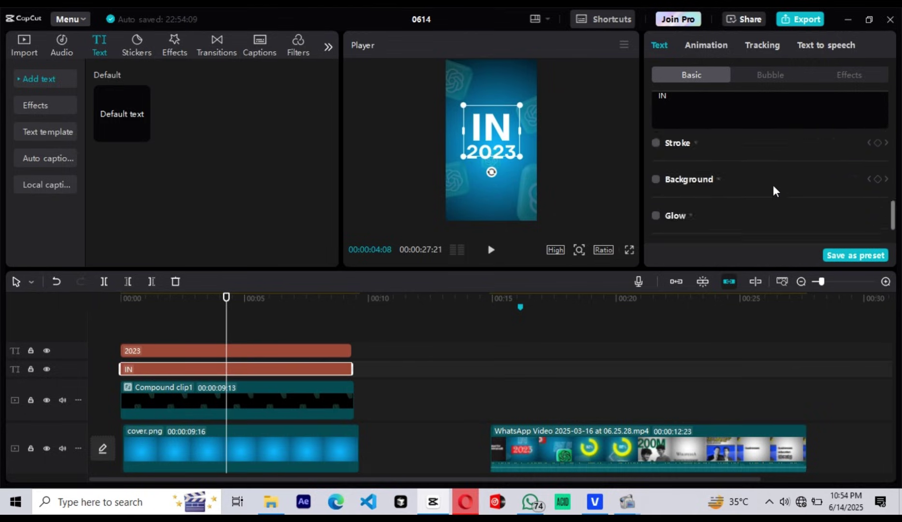
{"action": "scroll", "coordinate": [772, 182], "scroll_direction": "up", "scroll_amount": 2}
{"action": "left_click", "coordinate": [656, 226]}
{"action": "scroll", "coordinate": [677, 218], "scroll_direction": "down", "scroll_amount": 2}
{"action": "left_click", "coordinate": [746, 190]}
{"action": "left_click", "coordinate": [659, 210]}
{"action": "left_click", "coordinate": [774, 193]}
{"action": "scroll", "coordinate": [774, 194], "scroll_direction": "down", "scroll_amount": 2}
{"action": "left_click", "coordinate": [858, 171]}
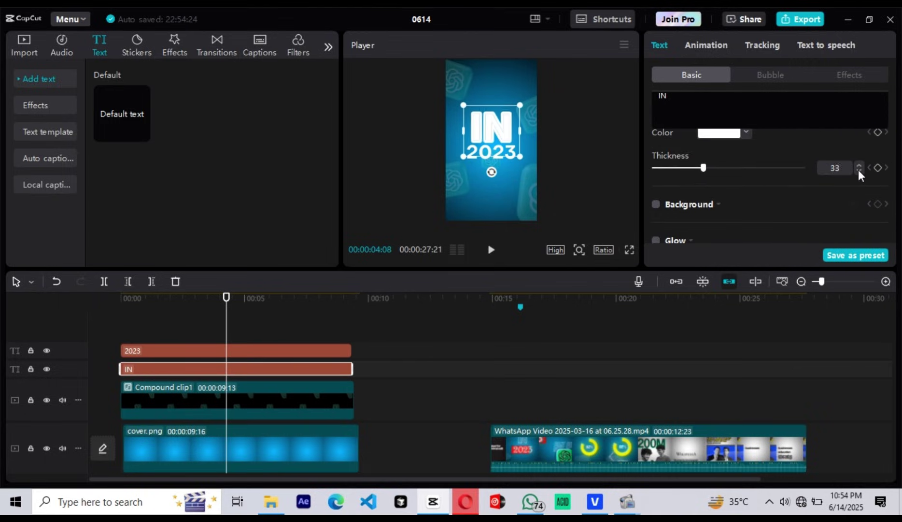
{"action": "scroll", "coordinate": [858, 170], "scroll_direction": "down", "scroll_amount": 9}
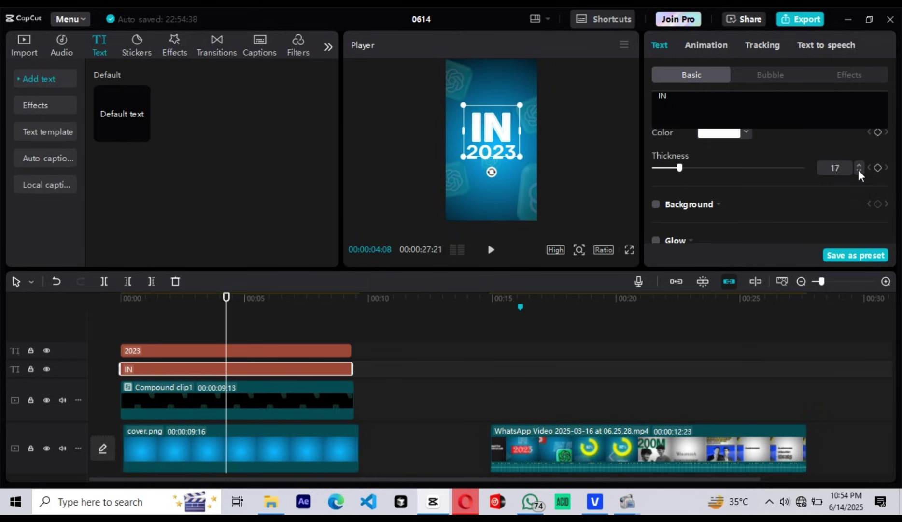
{"action": "scroll", "coordinate": [859, 170], "scroll_direction": "down", "scroll_amount": 4}
Set the IN text's fill color to green and turn the text into a compound clip
{"action": "scroll", "coordinate": [794, 154], "scroll_direction": "up", "scroll_amount": 3}
{"action": "scroll", "coordinate": [792, 168], "scroll_direction": "up", "scroll_amount": 3}
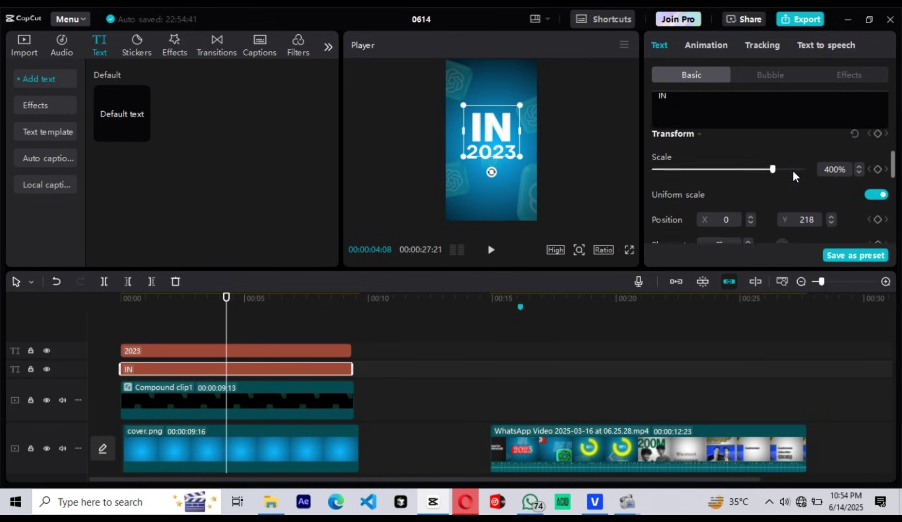
{"action": "scroll", "coordinate": [744, 184], "scroll_direction": "up", "scroll_amount": 4}
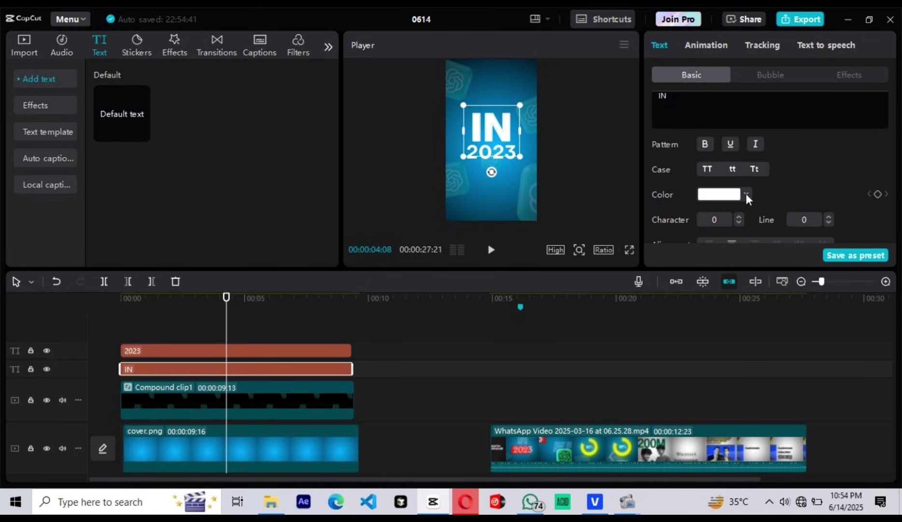
{"action": "left_click", "coordinate": [746, 193]}
{"action": "left_click", "coordinate": [687, 372]}
{"action": "left_click", "coordinate": [825, 165]}
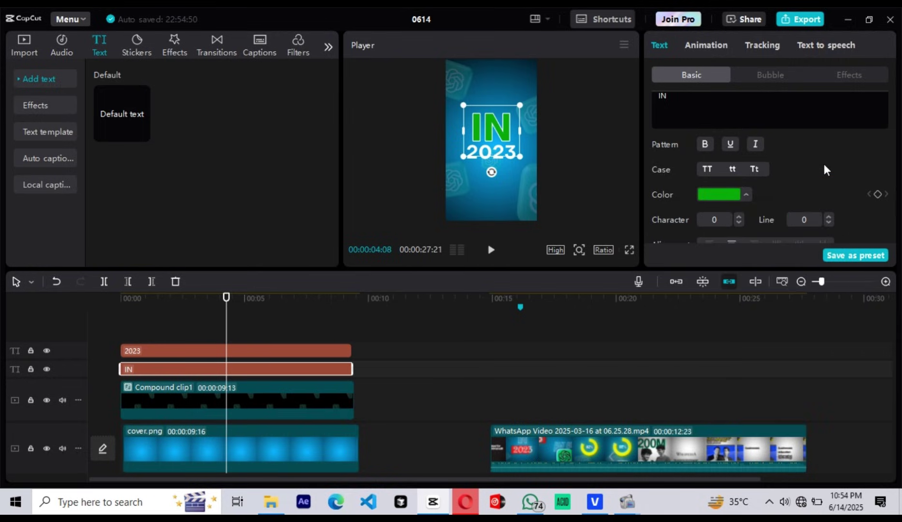
{"action": "right_click", "coordinate": [263, 368]}
{"action": "left_click", "coordinate": [310, 366]}
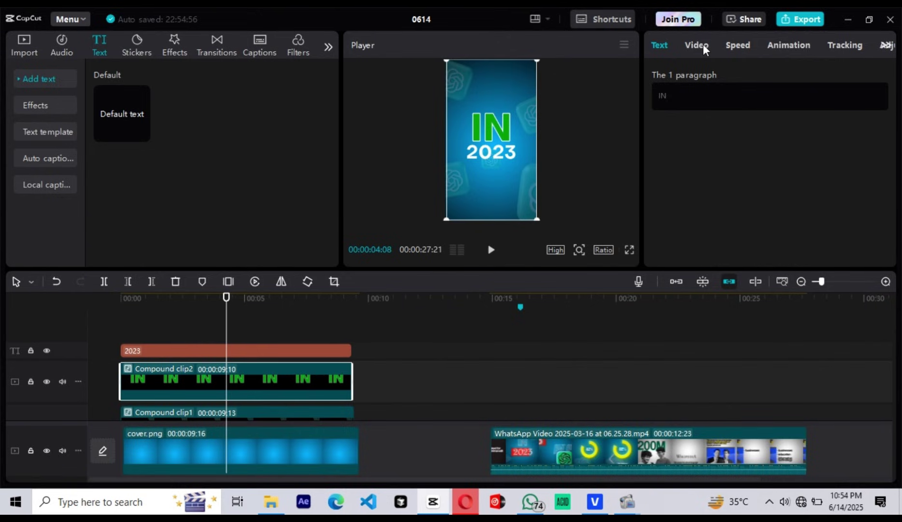
Chroma-key the green fill out of the IN compound clip, sampling the letter's green and raising the intensity above 20
{"action": "left_click", "coordinate": [703, 46]}
{"action": "left_click", "coordinate": [744, 77]}
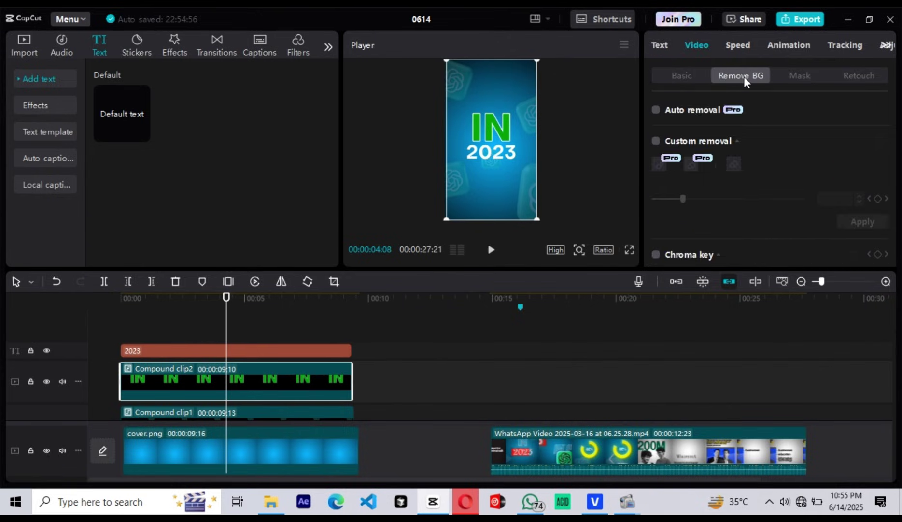
{"action": "scroll", "coordinate": [695, 174], "scroll_direction": "down", "scroll_amount": 3}
{"action": "left_click", "coordinate": [656, 120]}
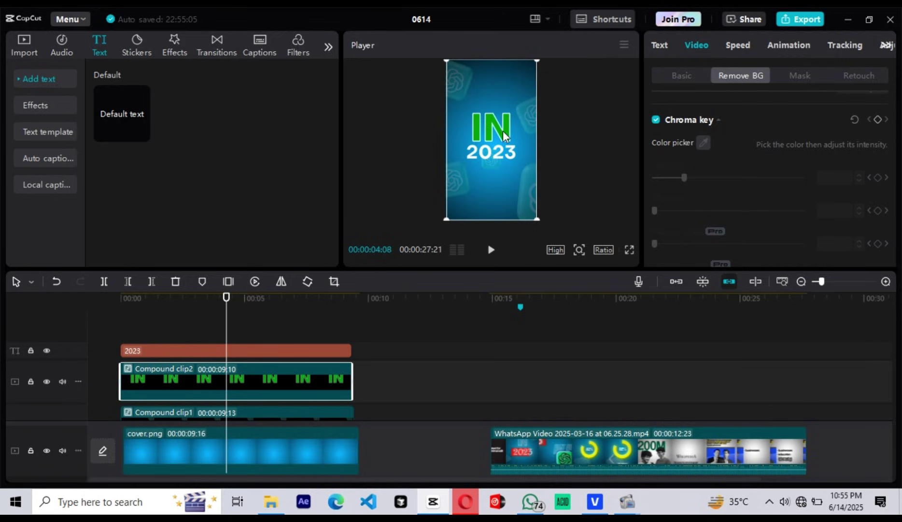
{"action": "left_click", "coordinate": [705, 143]}
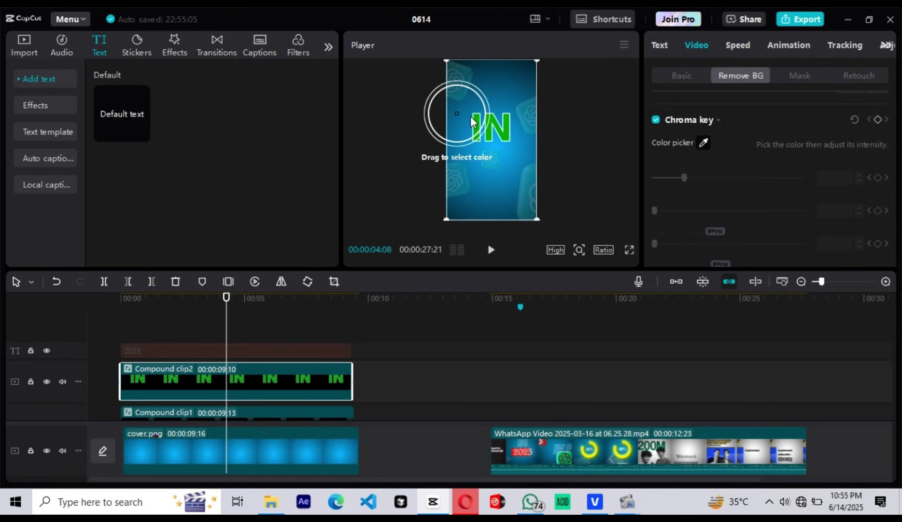
{"action": "left_click", "coordinate": [506, 131]}
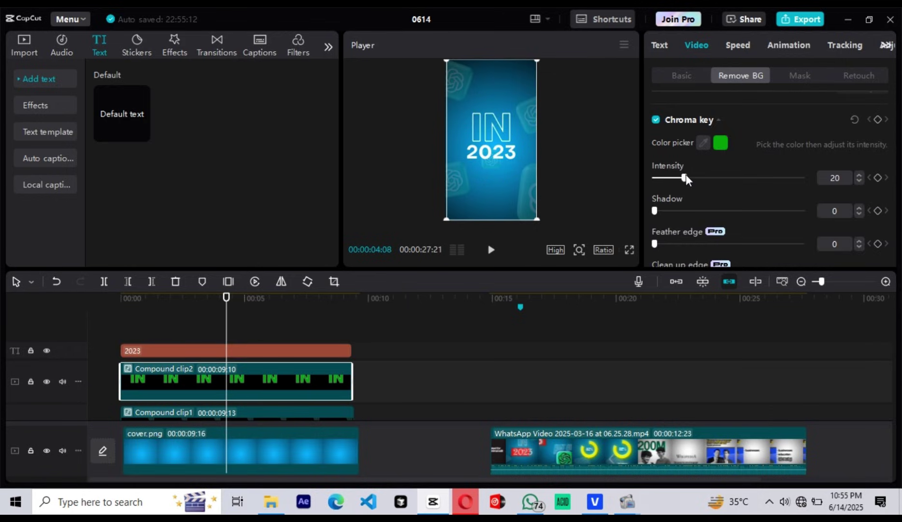
{"action": "left_click_drag", "start_coordinate": [685, 174], "coordinate": [702, 179]}
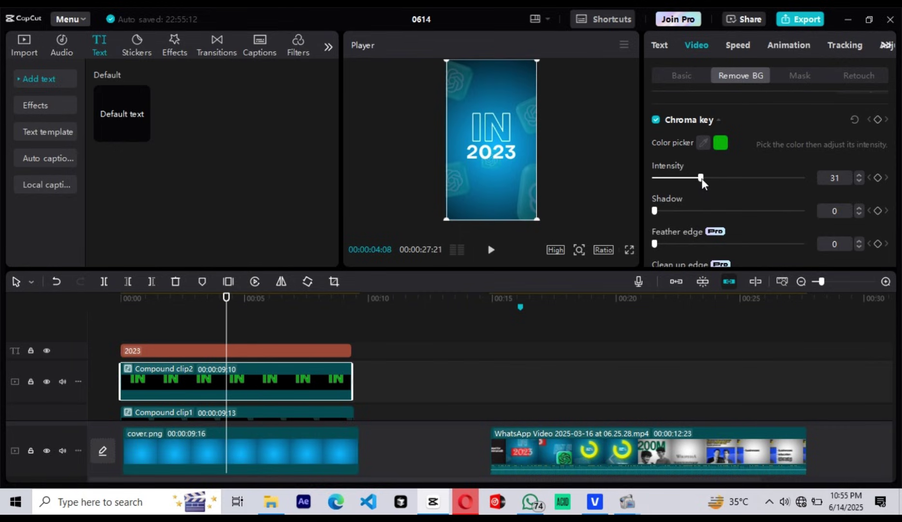
Duplicate the 2023 text on a track above, align the copy with the original's start and clear its wording
{"action": "left_click", "coordinate": [216, 349]}
{"action": "left_click", "coordinate": [142, 326]}
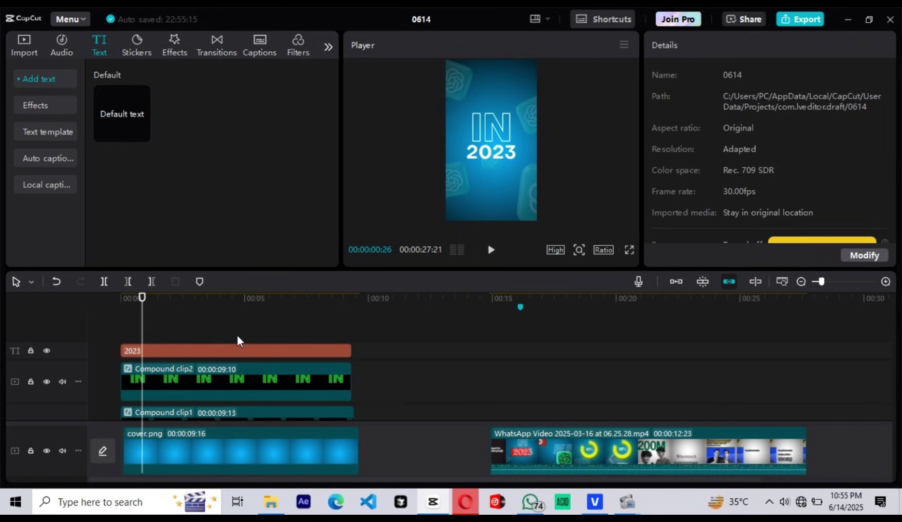
{"action": "left_click", "coordinate": [239, 335]}
{"action": "left_click", "coordinate": [239, 344]}
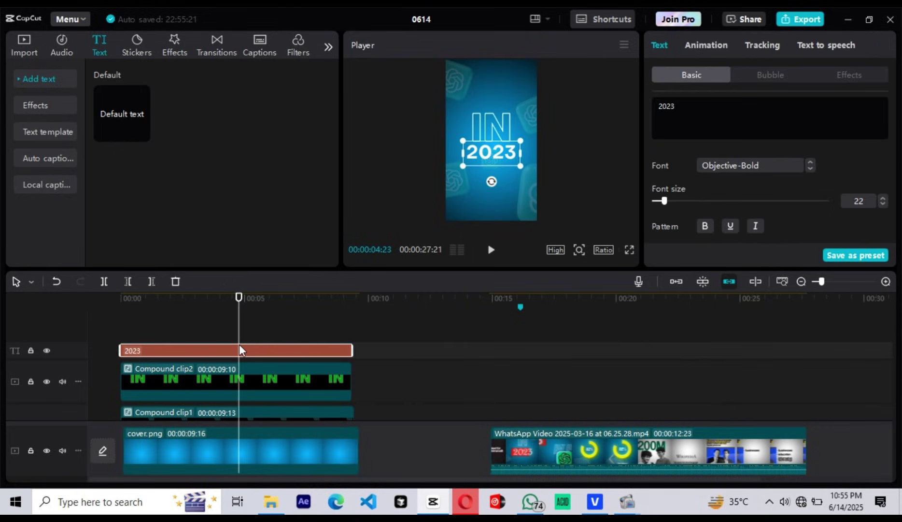
{"action": "key", "text": "ctrl+c"}
{"action": "key", "text": "ctrl+v"}
{"action": "left_click_drag", "start_coordinate": [243, 353], "coordinate": [124, 352]}
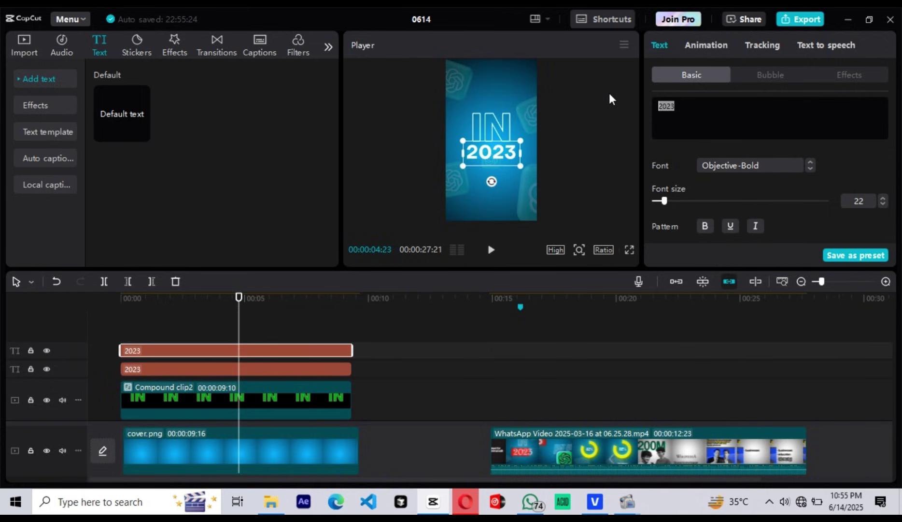
{"action": "key", "text": "BackSpace"}
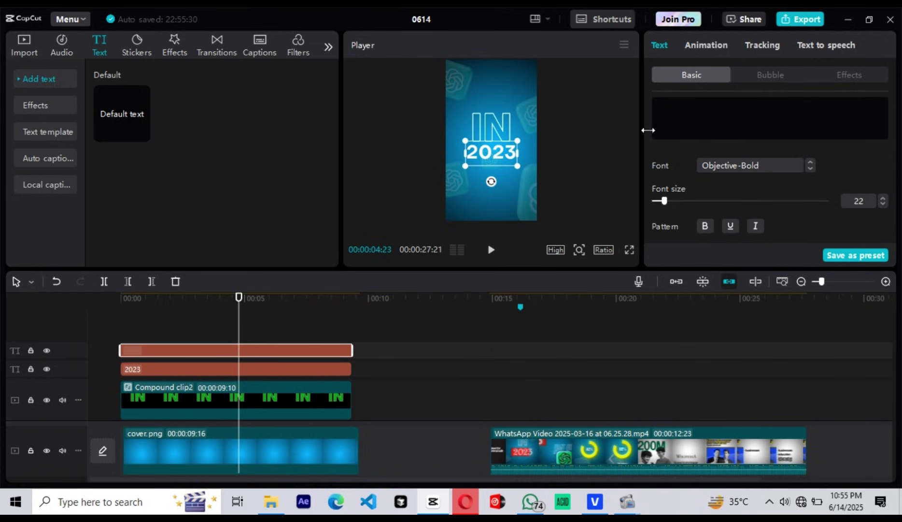
Give the blank text copy a background in the second style with the red color FF0000
{"action": "scroll", "coordinate": [757, 195], "scroll_direction": "down", "scroll_amount": 10}
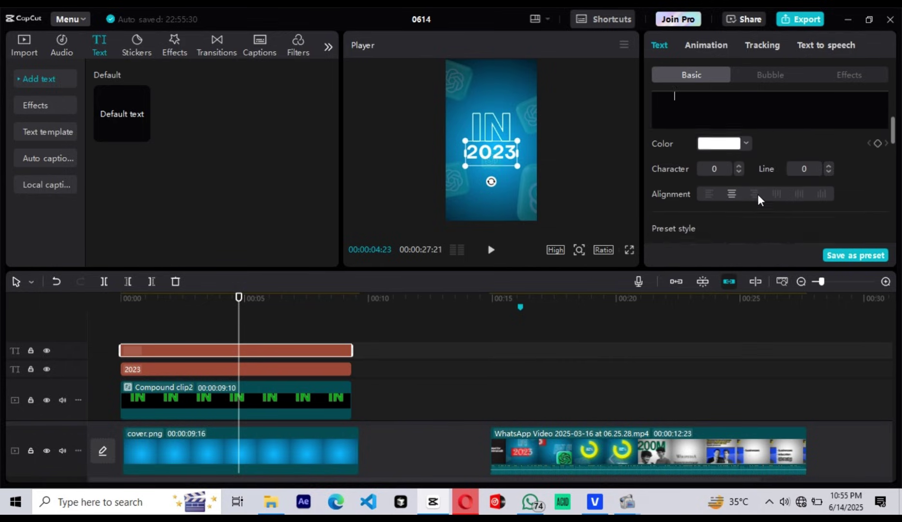
{"action": "scroll", "coordinate": [757, 194], "scroll_direction": "down", "scroll_amount": 5}
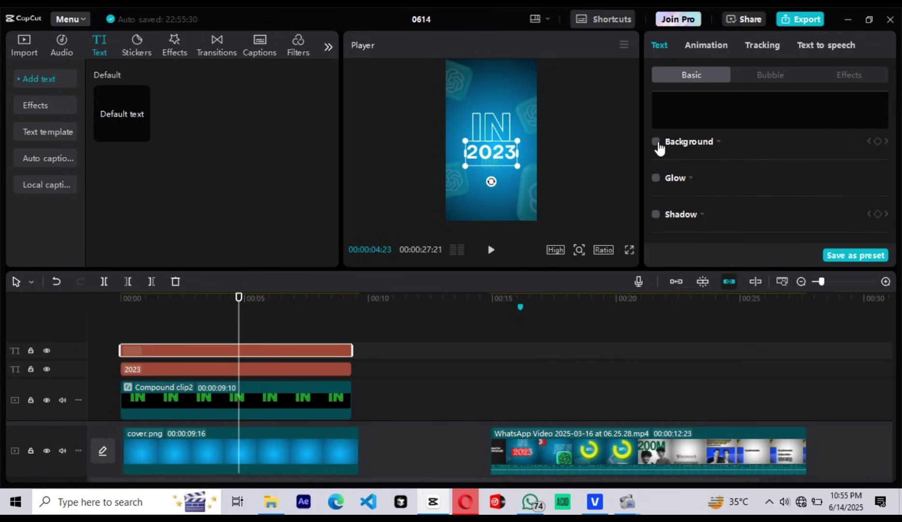
{"action": "left_click", "coordinate": [656, 141]}
{"action": "left_click", "coordinate": [723, 185]}
{"action": "left_click", "coordinate": [745, 222]}
{"action": "left_click_drag", "start_coordinate": [754, 289], "coordinate": [849, 206]}
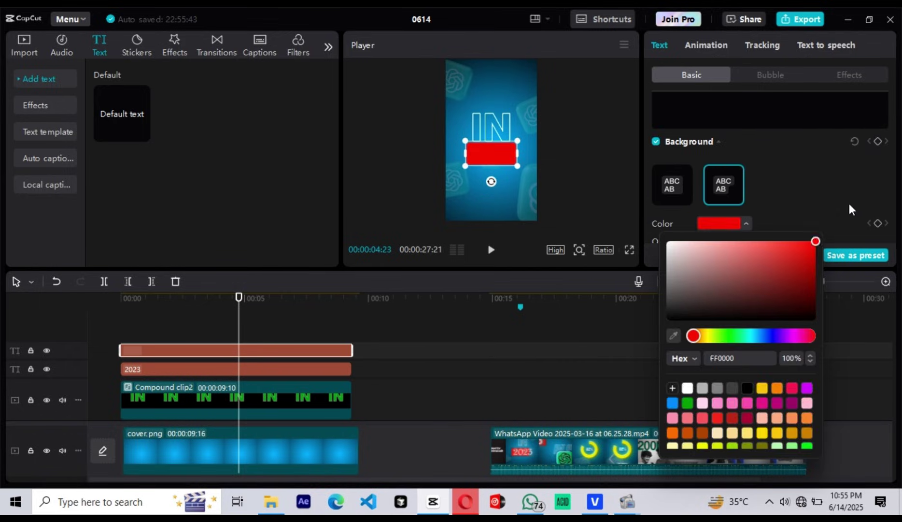
{"action": "left_click", "coordinate": [849, 205]}
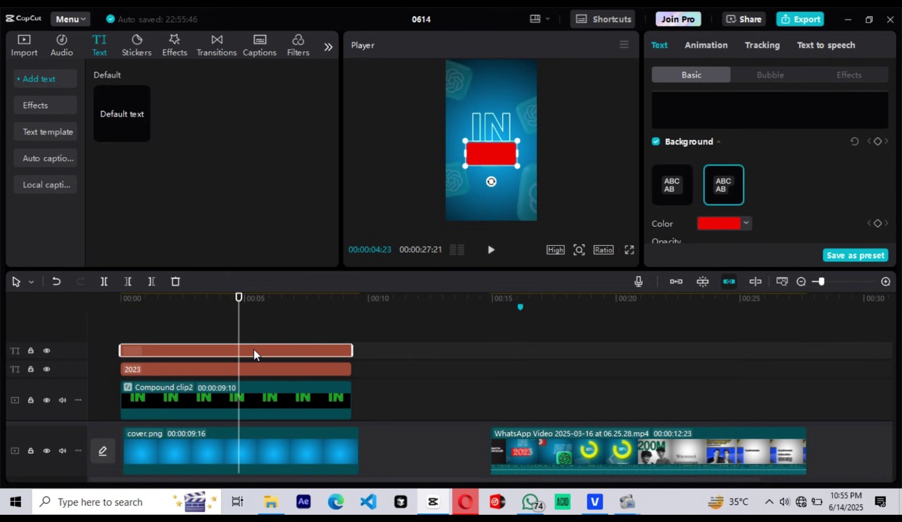
Move the red background clip to the track beneath the 2023 text so the number sits in front of it
{"action": "left_click_drag", "start_coordinate": [254, 348], "coordinate": [252, 376]}
{"action": "left_click", "coordinate": [192, 326]}
{"action": "left_click", "coordinate": [301, 369]}
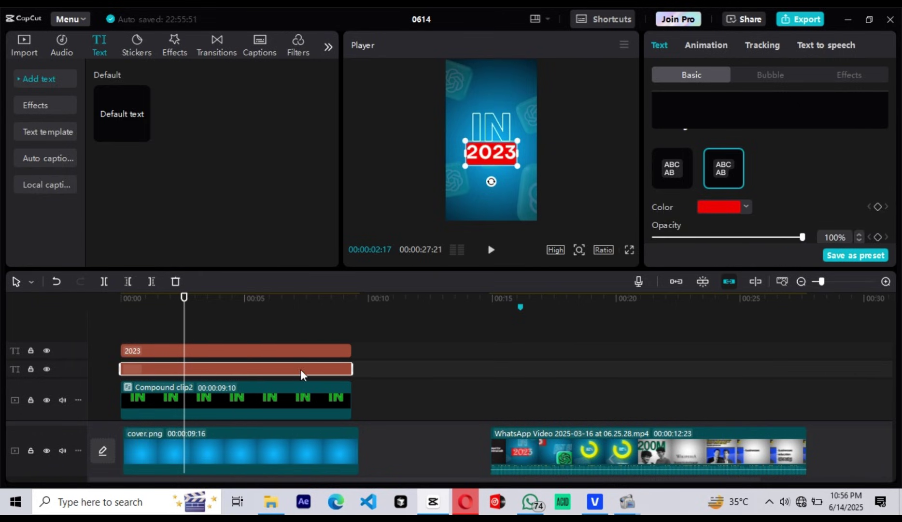
Turn off uniform scale for the red box and reduce its scale height to 120%
{"action": "scroll", "coordinate": [768, 210], "scroll_direction": "up", "scroll_amount": 5}
{"action": "left_click", "coordinate": [878, 177]}
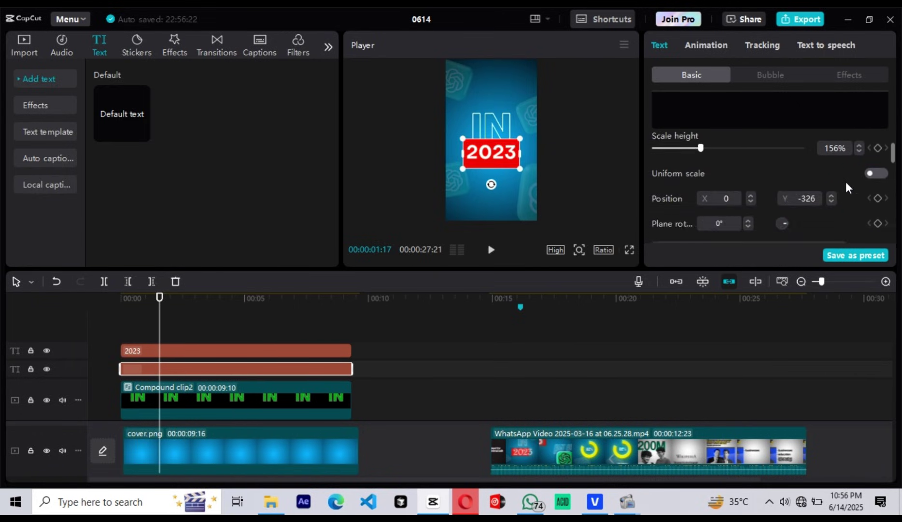
{"action": "left_click_drag", "start_coordinate": [701, 192], "coordinate": [691, 192]}
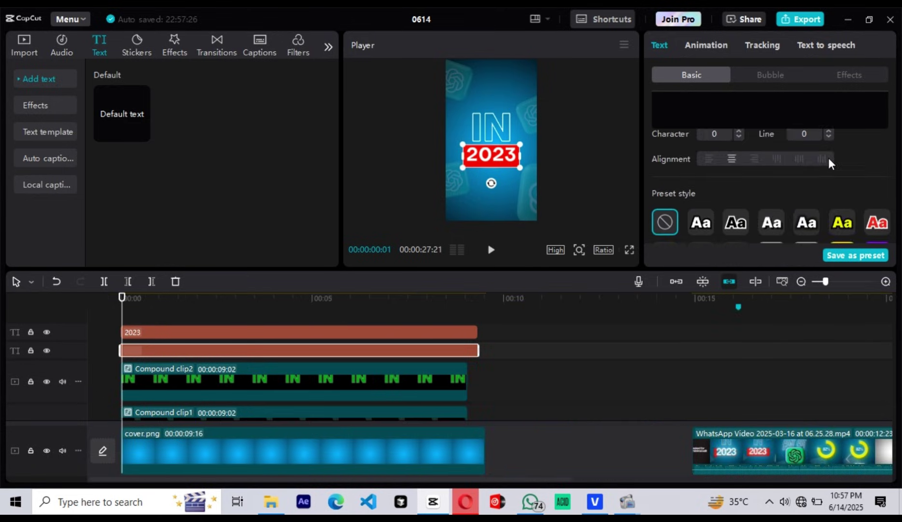
{"action": "scroll", "coordinate": [828, 162], "scroll_direction": "down", "scroll_amount": 5}
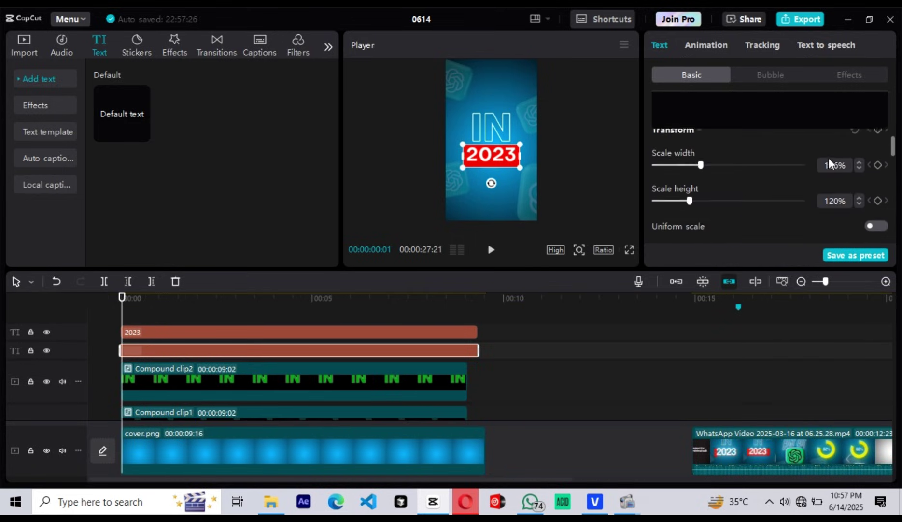
{"action": "scroll", "coordinate": [829, 161], "scroll_direction": "up", "scroll_amount": 2}
{"action": "scroll", "coordinate": [829, 160], "scroll_direction": "down", "scroll_amount": 1}
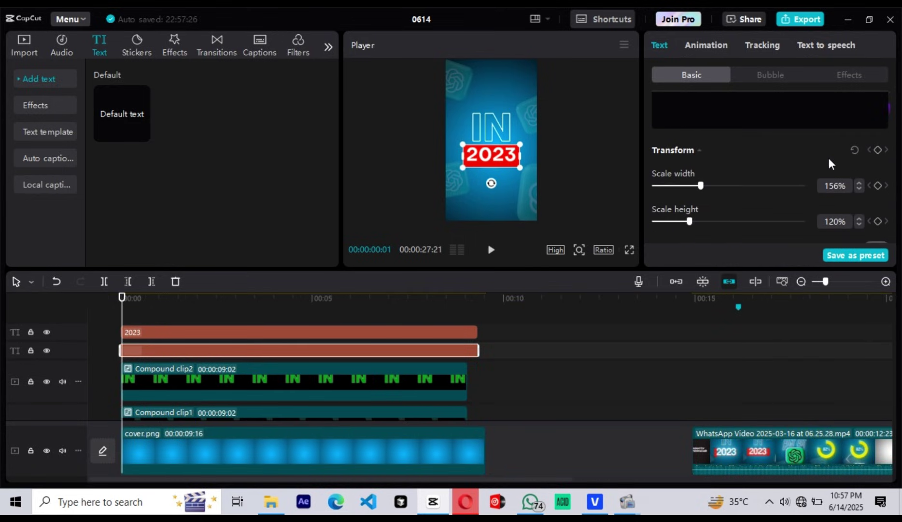
Turn the red box clip into a compound clip and place the playhead at 00:00:01:17
{"action": "right_click", "coordinate": [385, 350]}
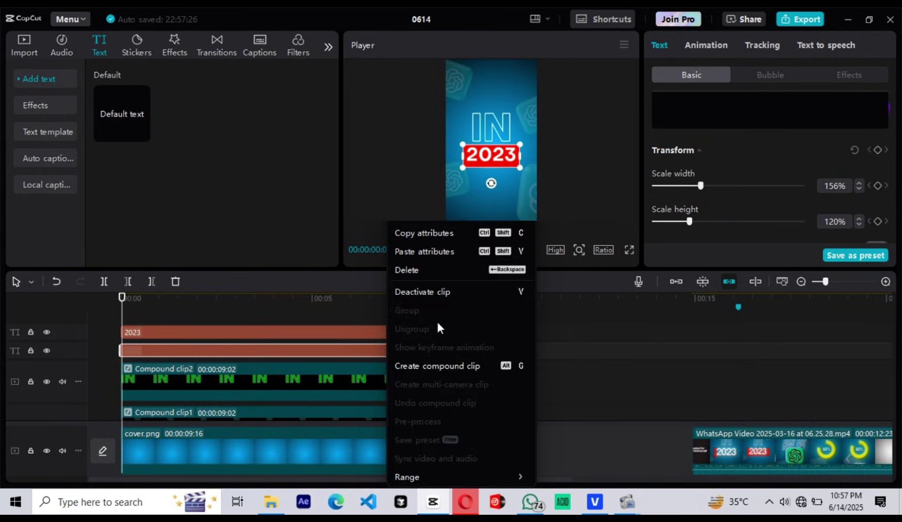
{"action": "left_click", "coordinate": [429, 366]}
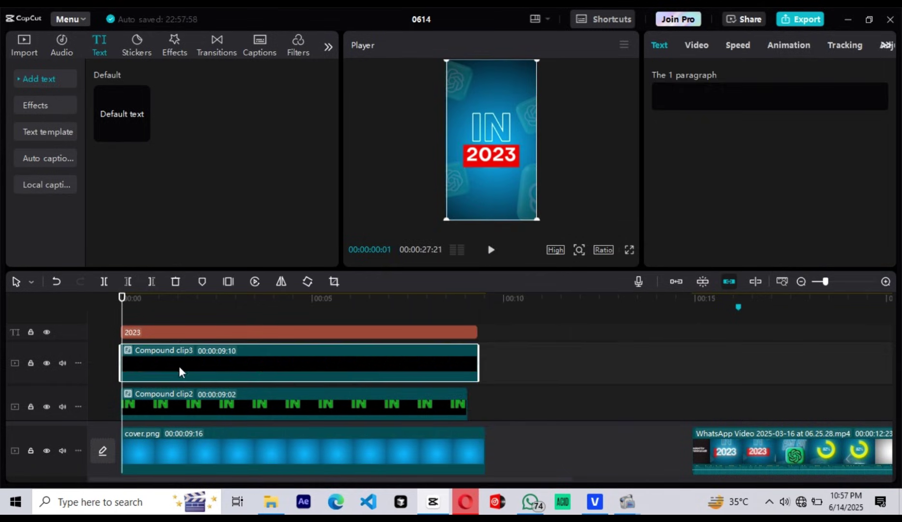
{"action": "left_click", "coordinate": [154, 314]}
{"action": "left_click", "coordinate": [179, 367]}
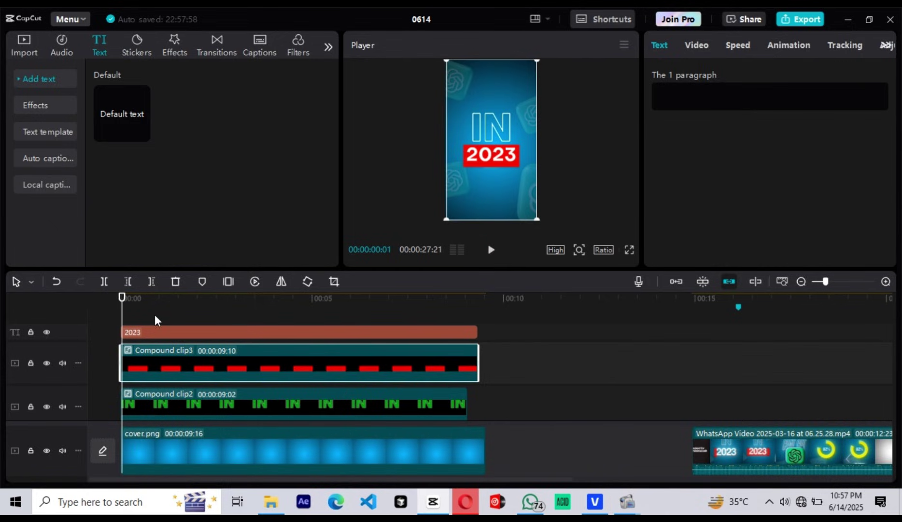
{"action": "left_click", "coordinate": [181, 304]}
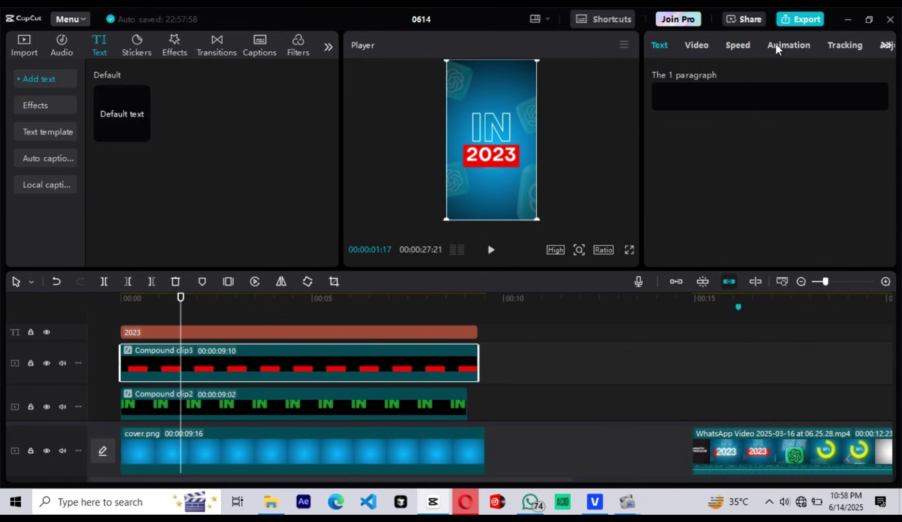
Apply a horizontal mask to the red box clip, rotate it to -90°, and move its edge beyond the box's right side at X 386
{"action": "left_click", "coordinate": [698, 45]}
{"action": "left_click", "coordinate": [797, 77]}
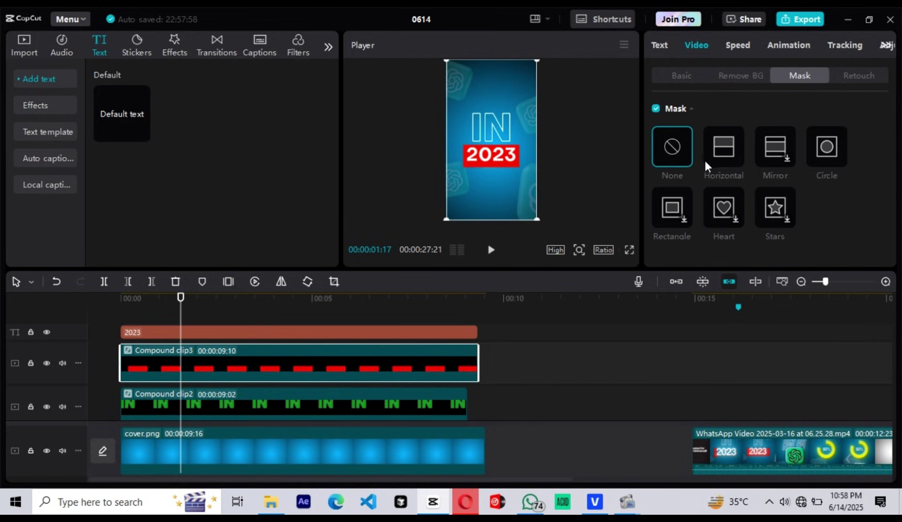
{"action": "left_click", "coordinate": [731, 147]}
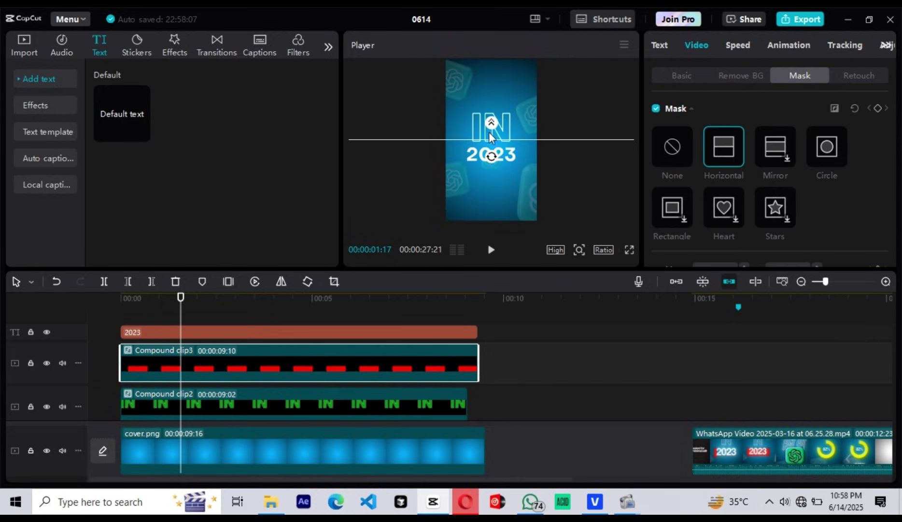
{"action": "left_click_drag", "start_coordinate": [491, 156], "coordinate": [527, 143]}
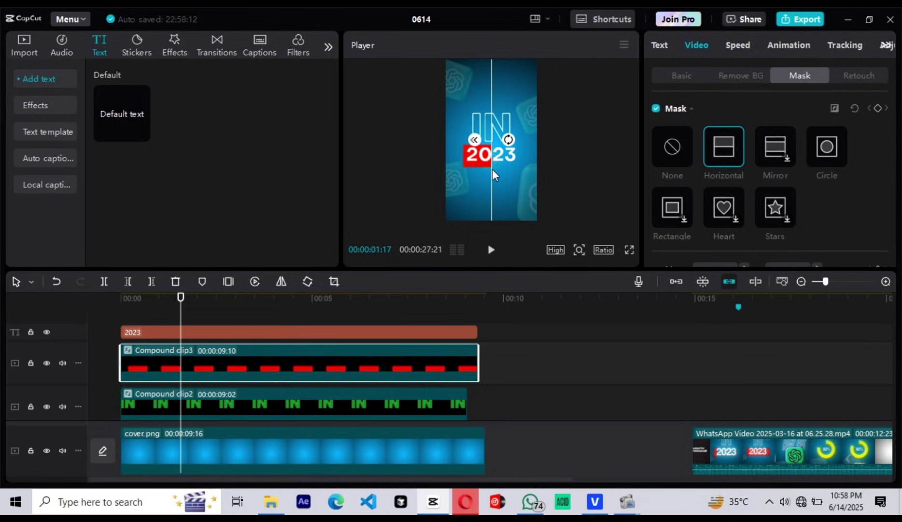
{"action": "left_click_drag", "start_coordinate": [492, 169], "coordinate": [524, 166]}
Feather the mask slightly and keyframe it from left of the red box at 00:00:00:01 to the full reveal at 00:00:01:17
{"action": "scroll", "coordinate": [786, 220], "scroll_direction": "down", "scroll_amount": 3}
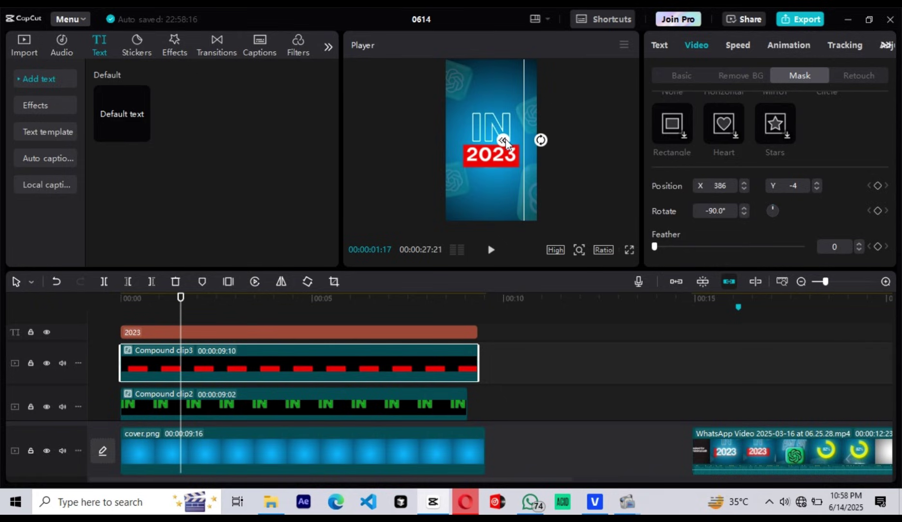
{"action": "scroll", "coordinate": [821, 136], "scroll_direction": "up", "scroll_amount": 3}
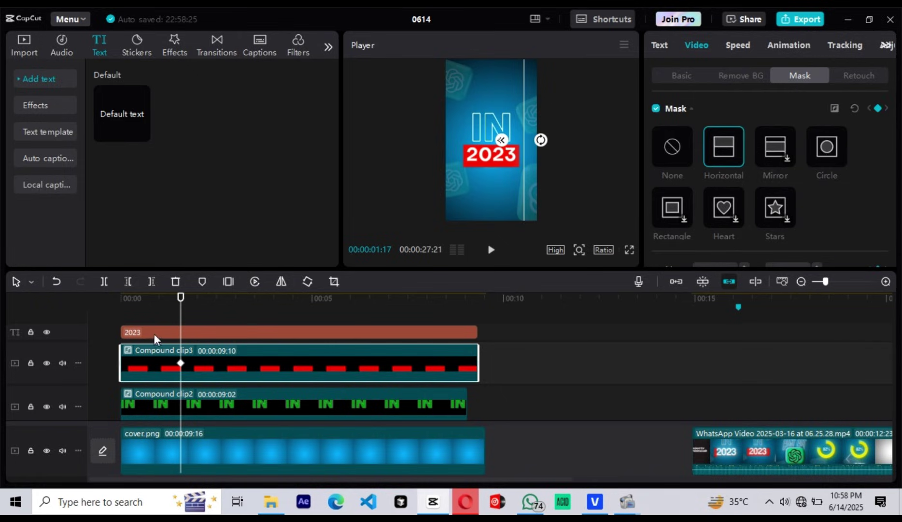
{"action": "left_click", "coordinate": [122, 312]}
{"action": "left_click", "coordinate": [464, 202]}
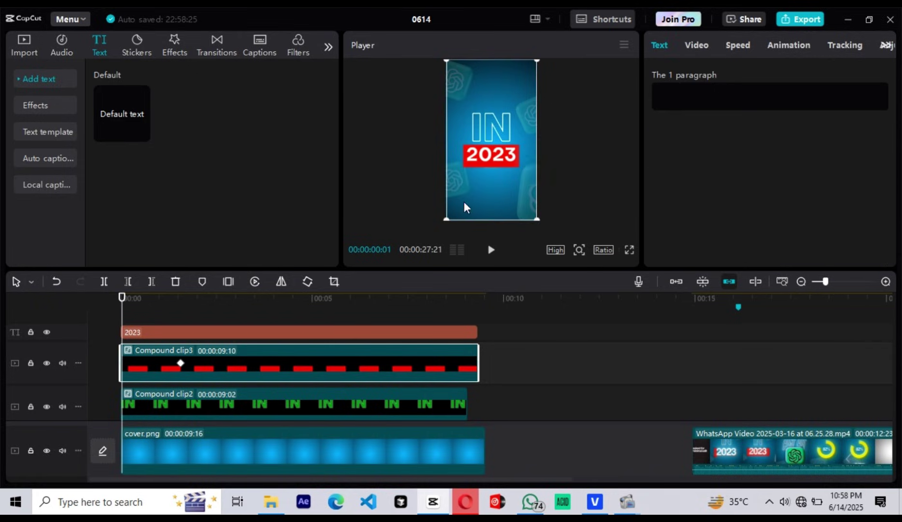
{"action": "left_click", "coordinate": [696, 44]}
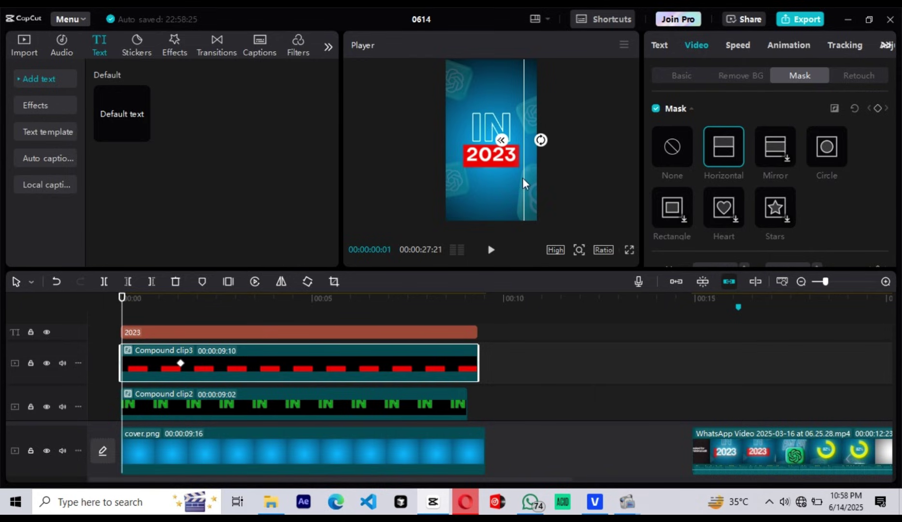
{"action": "left_click_drag", "start_coordinate": [523, 178], "coordinate": [455, 183]}
Shift the red box's ending mask keyframe earlier to speed up the reveal, and play back the result
{"action": "key", "text": "space"}
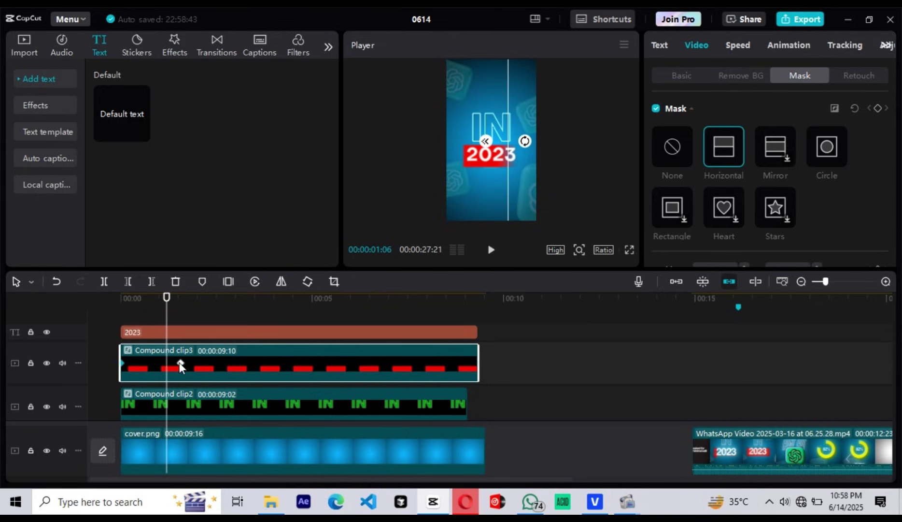
{"action": "left_click_drag", "start_coordinate": [180, 362], "coordinate": [164, 362]}
{"action": "left_click", "coordinate": [121, 317]}
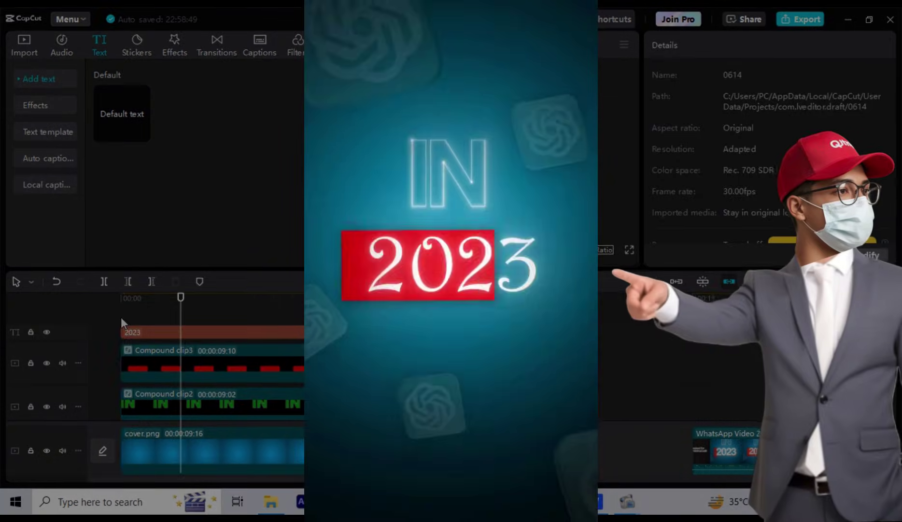
{"action": "key", "text": "space"}
{"action": "key", "text": "space"}
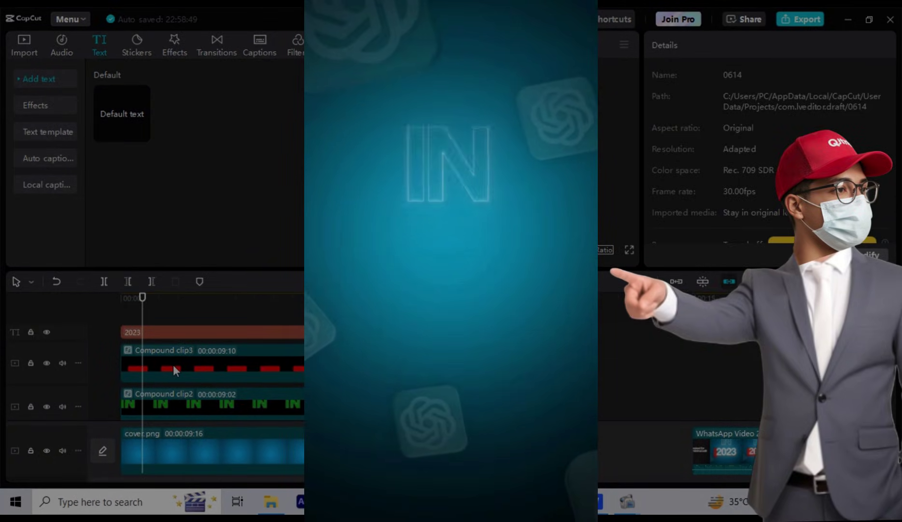
Split the 2023 text clip into six pieces, cutting about every five frames from 00:00:00:04 within its first second
{"action": "left_click", "coordinate": [172, 364]}
{"action": "left_click", "coordinate": [130, 319]}
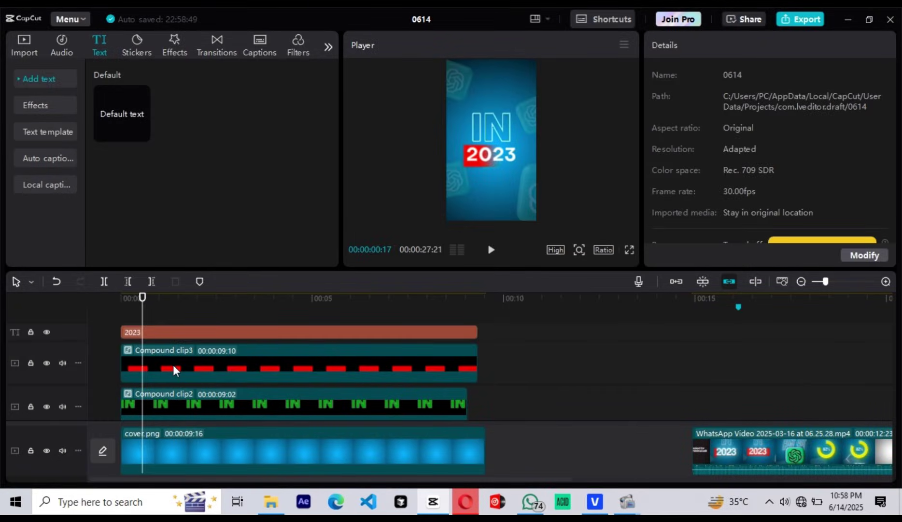
{"action": "left_click", "coordinate": [172, 364]}
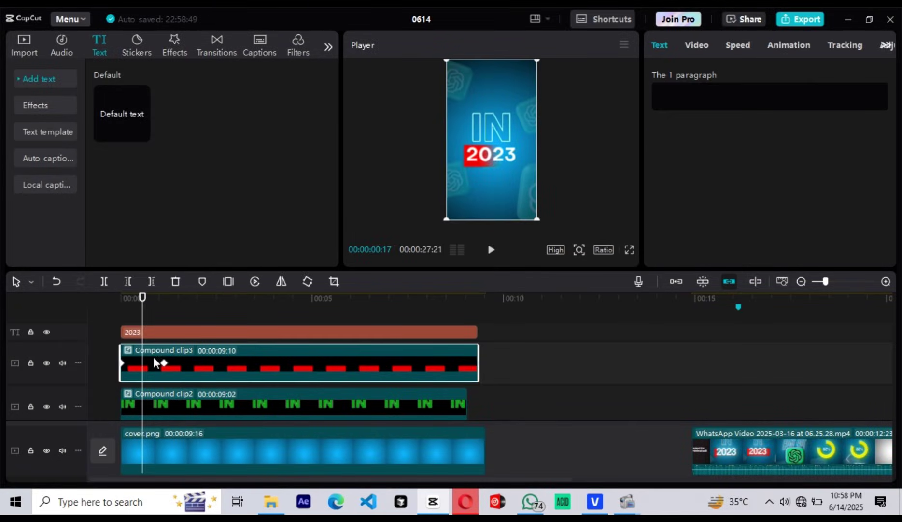
{"action": "left_click", "coordinate": [130, 319]}
{"action": "left_click", "coordinate": [123, 305]}
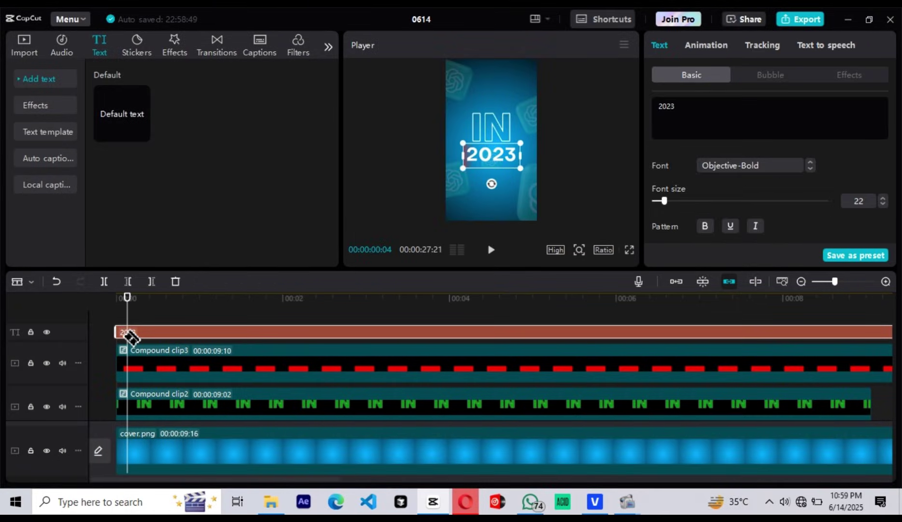
{"action": "key", "text": "Right"}
{"action": "key", "text": "Right"}
{"action": "key", "text": "Right"}
{"action": "key", "text": "Right"}
{"action": "key", "text": "Right"}
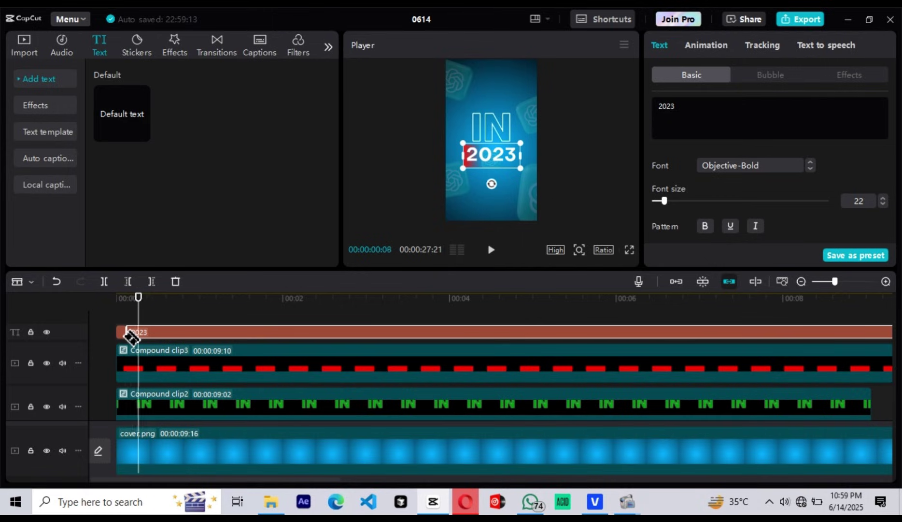
{"action": "left_click", "coordinate": [156, 333]}
{"action": "left_click", "coordinate": [173, 332]}
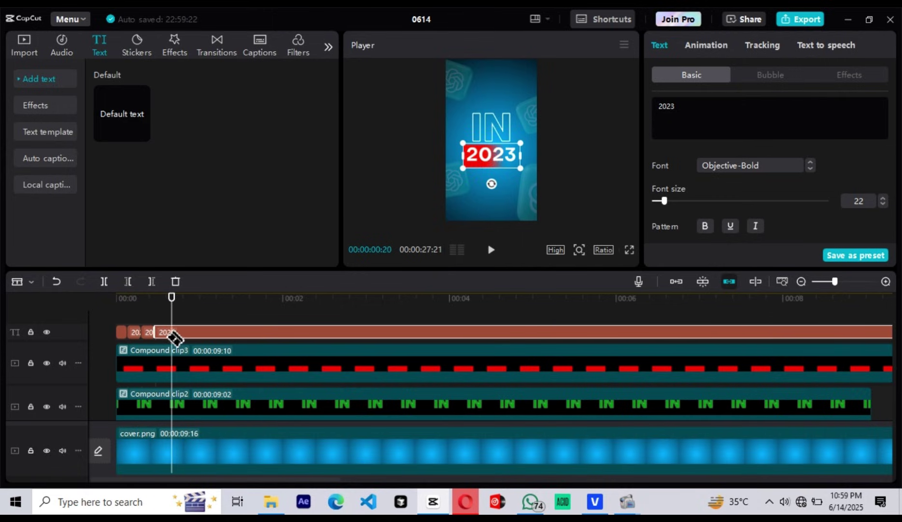
{"action": "left_click", "coordinate": [191, 332]}
{"action": "key", "text": "a"}
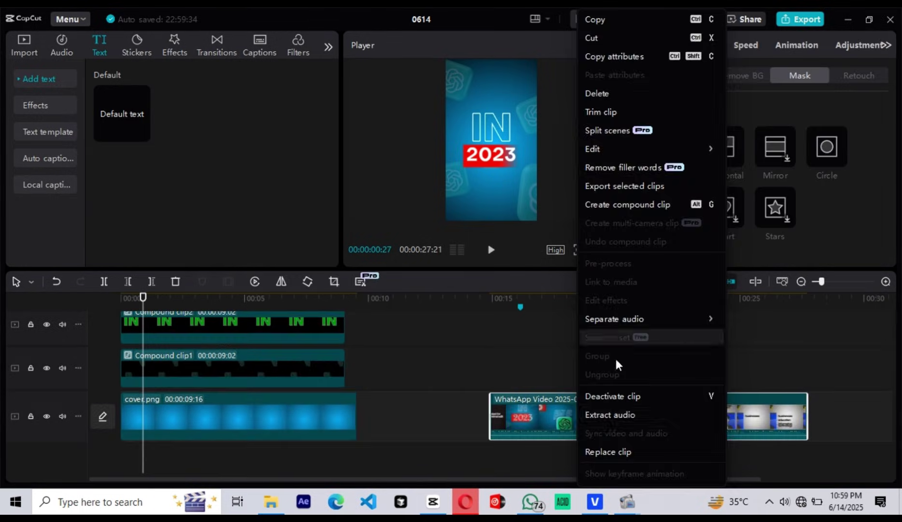
Extract the audio from the WhatsApp reference video clip and place it at the start of the timeline
{"action": "left_click", "coordinate": [613, 413]}
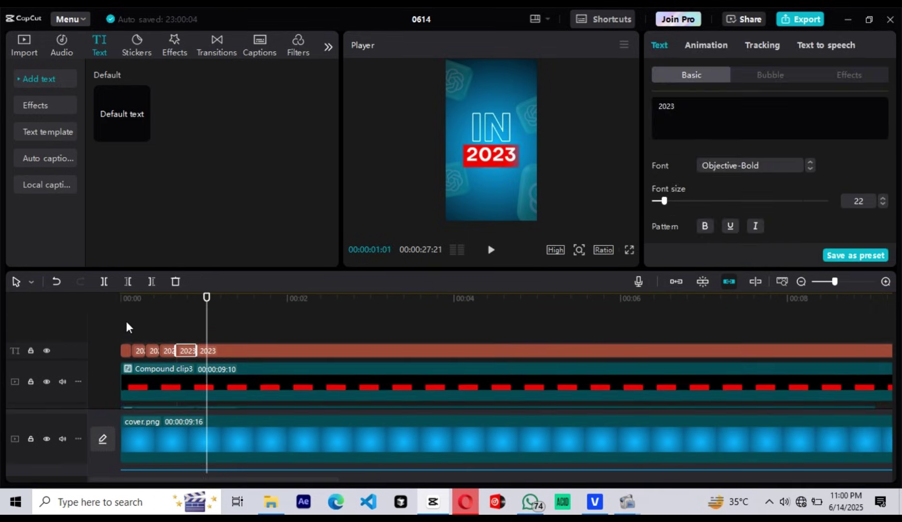
{"action": "left_click", "coordinate": [126, 321]}
{"action": "scroll", "coordinate": [126, 320], "scroll_direction": "down", "scroll_amount": 1}
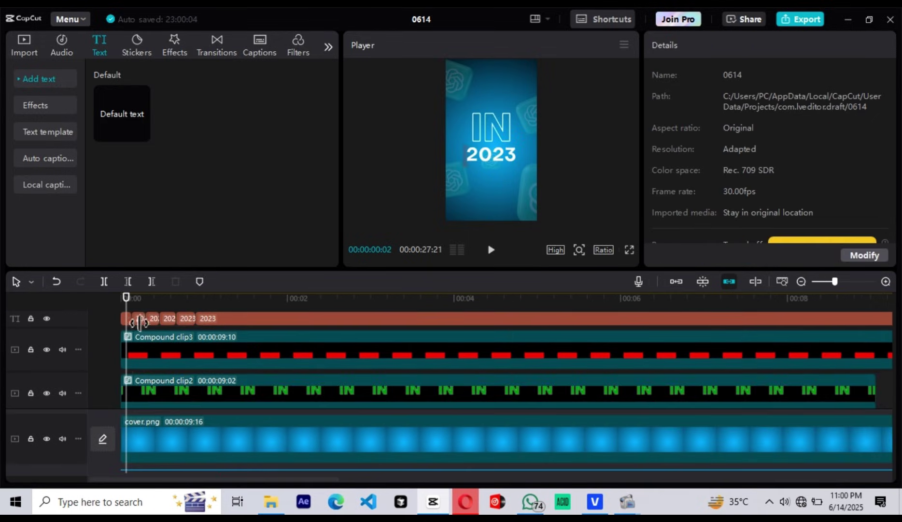
Give the short 2023 text pieces different fonts, using Rockwell Bold for the piece at 00:00:00:23, and play back the result
{"action": "left_click", "coordinate": [139, 320]}
{"action": "left_click", "coordinate": [135, 304]}
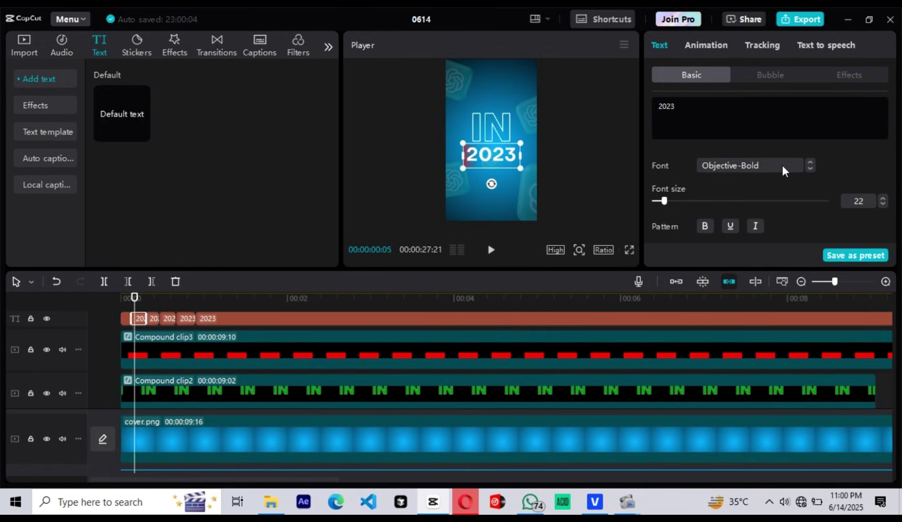
{"action": "left_click", "coordinate": [783, 165]}
{"action": "left_click", "coordinate": [744, 166]}
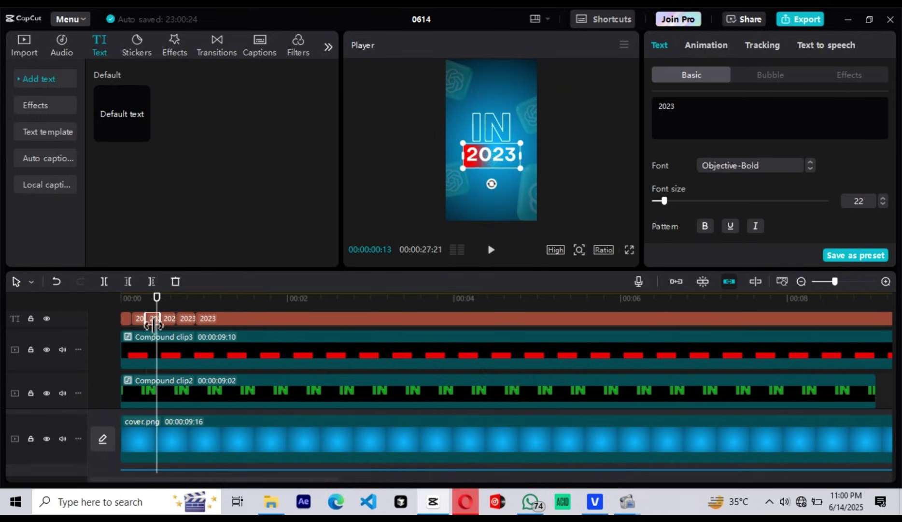
{"action": "left_click", "coordinate": [743, 166]}
{"action": "scroll", "coordinate": [756, 276], "scroll_direction": "down", "scroll_amount": 3}
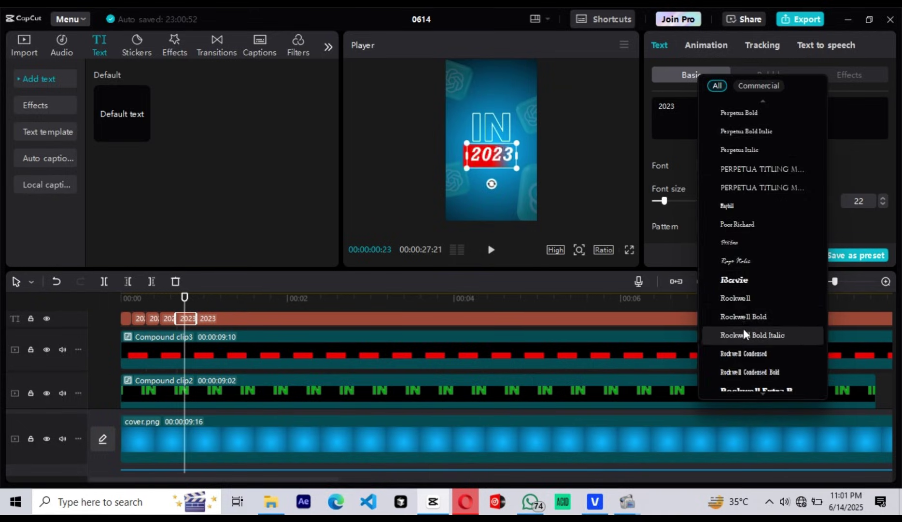
{"action": "left_click", "coordinate": [743, 321]}
{"action": "left_click", "coordinate": [126, 302]}
{"action": "key", "text": "space"}
{"action": "key", "text": "space"}
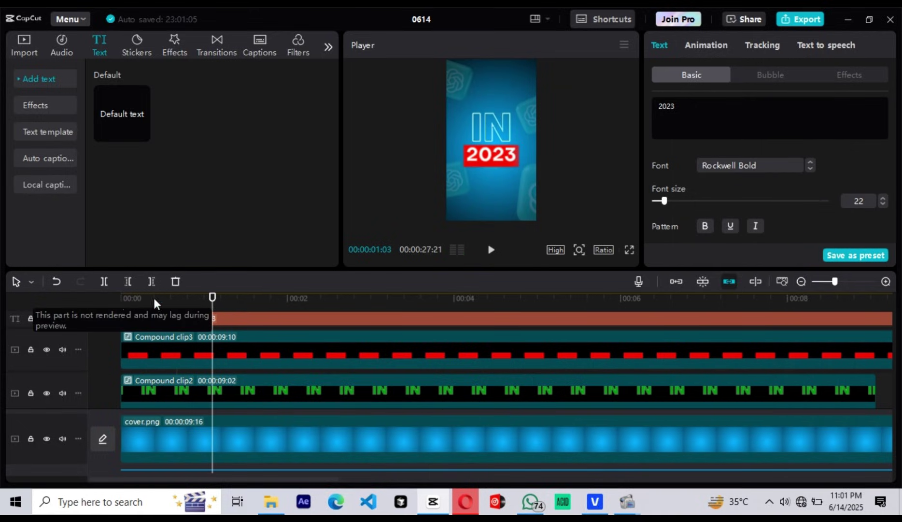
Combine all text, red box and icon clips above cover.png into one compound clip
{"action": "scroll", "coordinate": [650, 380], "scroll_direction": "down", "scroll_amount": 1}
{"action": "scroll", "coordinate": [650, 380], "scroll_direction": "down", "scroll_amount": 3}
{"action": "scroll", "coordinate": [651, 381], "scroll_direction": "up", "scroll_amount": 4}
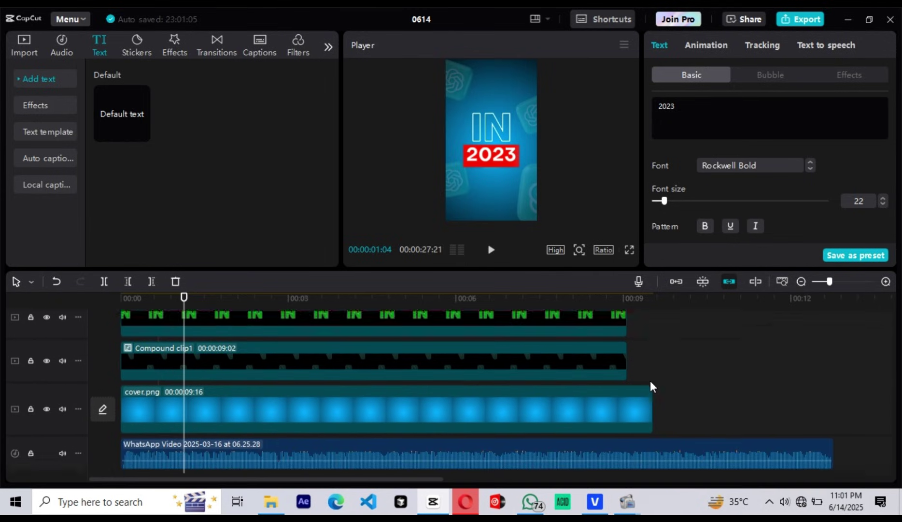
{"action": "left_click_drag", "start_coordinate": [665, 331], "coordinate": [118, 376]}
{"action": "right_click", "coordinate": [307, 332]}
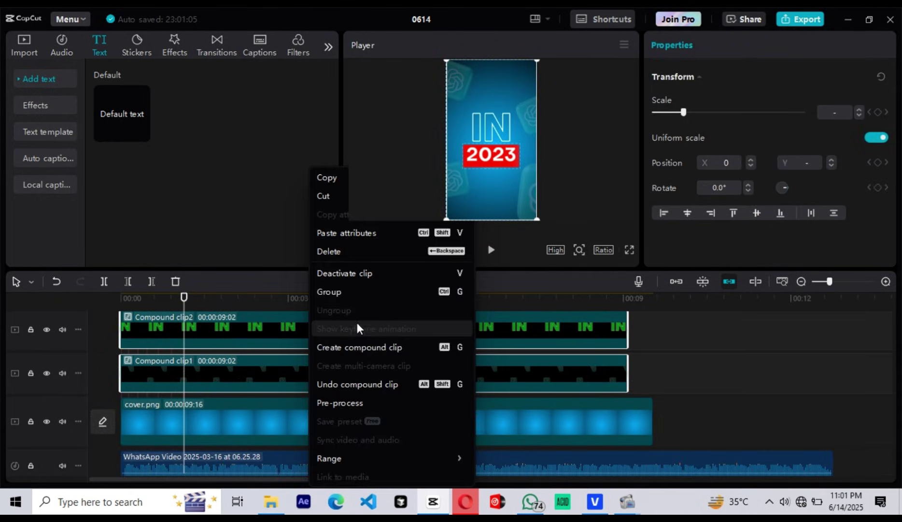
{"action": "left_click", "coordinate": [377, 346]}
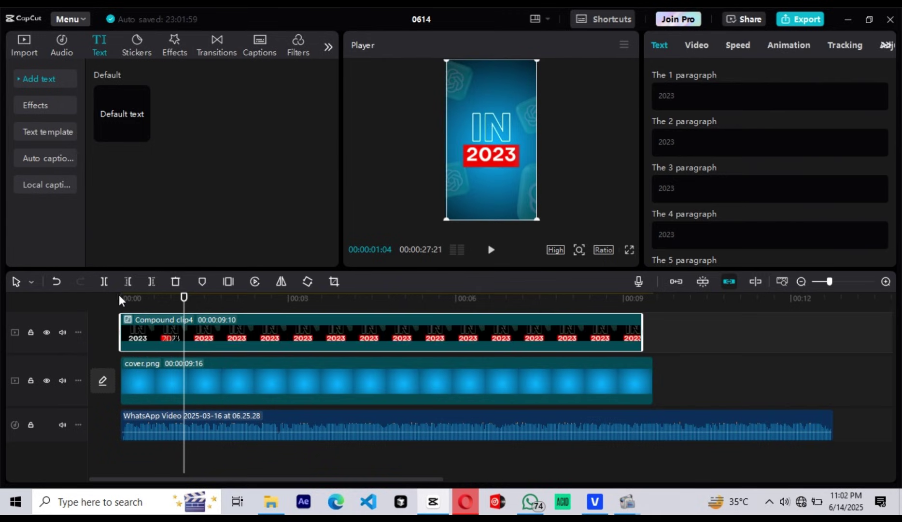
Keyframe the compound clip's transform at 00:00:00:28 with 100% scale, and set the scale to 131% at the clip's start
{"action": "left_click", "coordinate": [173, 297]}
{"action": "left_click", "coordinate": [702, 45]}
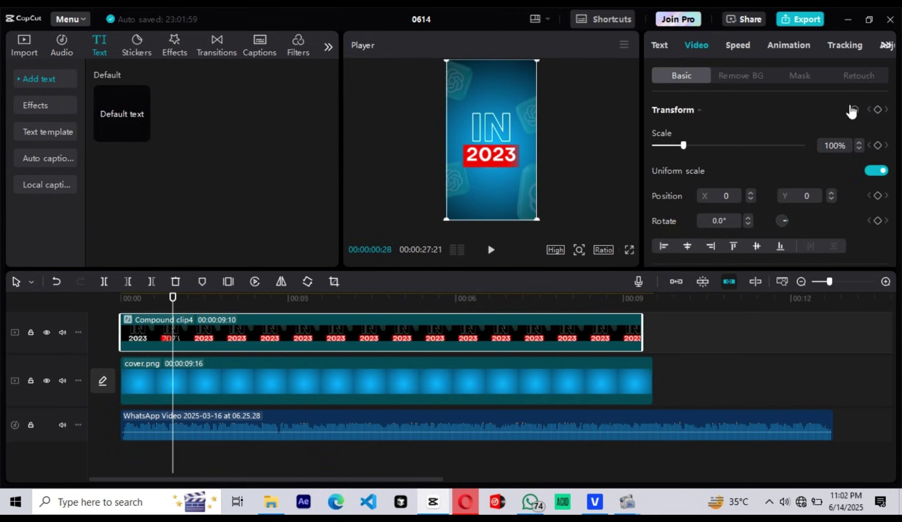
{"action": "left_click", "coordinate": [878, 109]}
{"action": "left_click", "coordinate": [127, 304]}
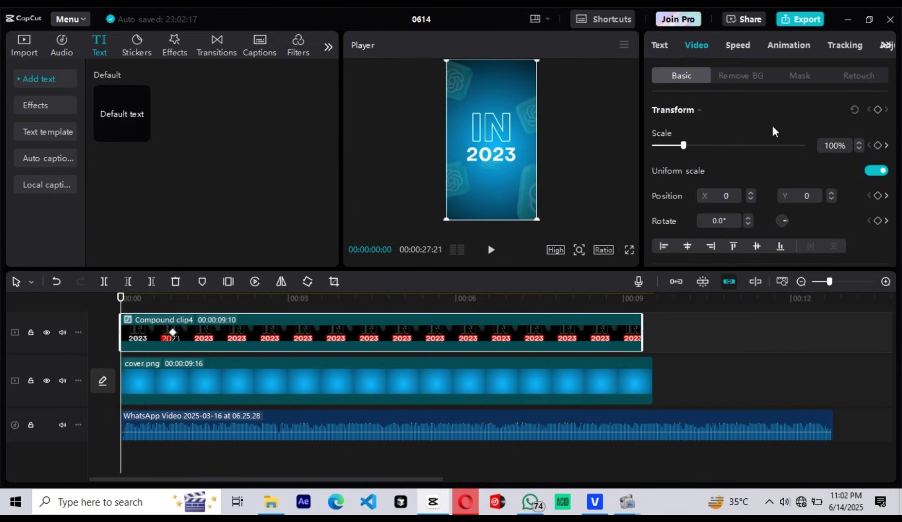
{"action": "left_click_drag", "start_coordinate": [684, 145], "coordinate": [694, 146]}
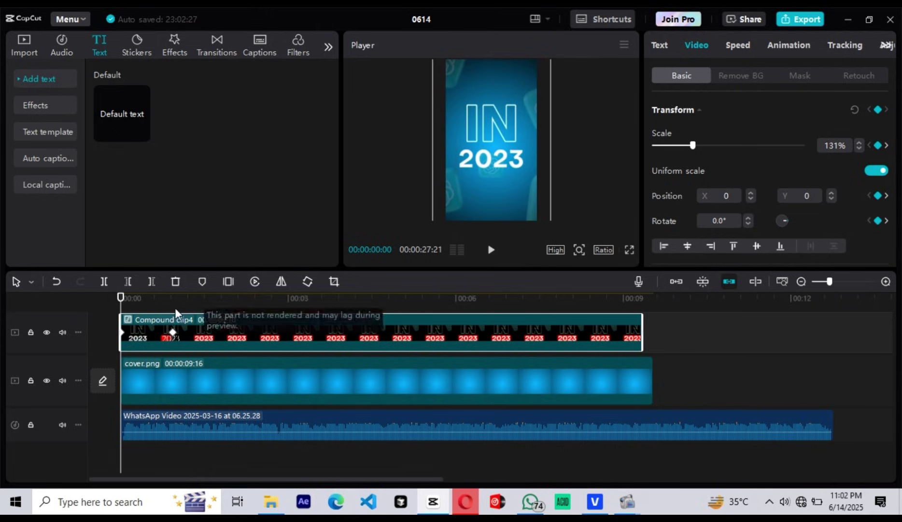
Show the compound clip's keyframe animation and apply an ease-out curve preset to its scale keyframes
{"action": "left_click", "coordinate": [163, 333]}
{"action": "right_click", "coordinate": [163, 333]}
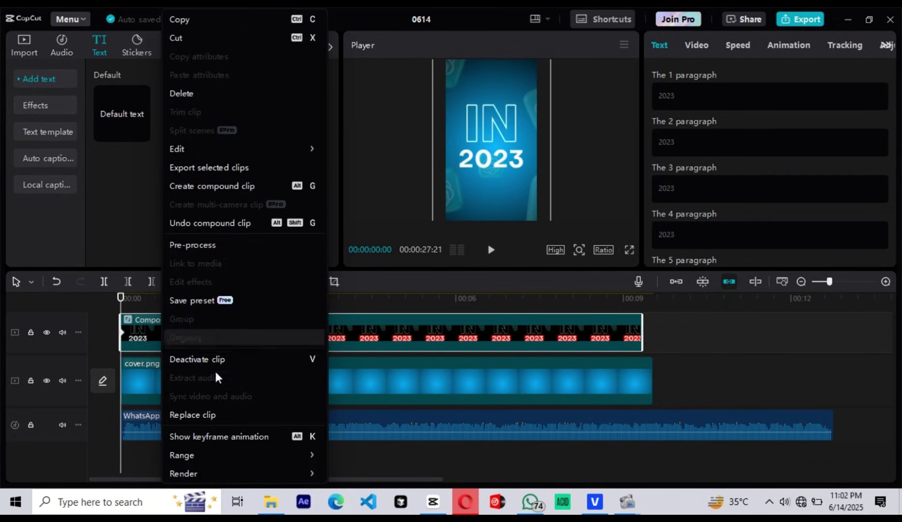
{"action": "left_click", "coordinate": [207, 436]}
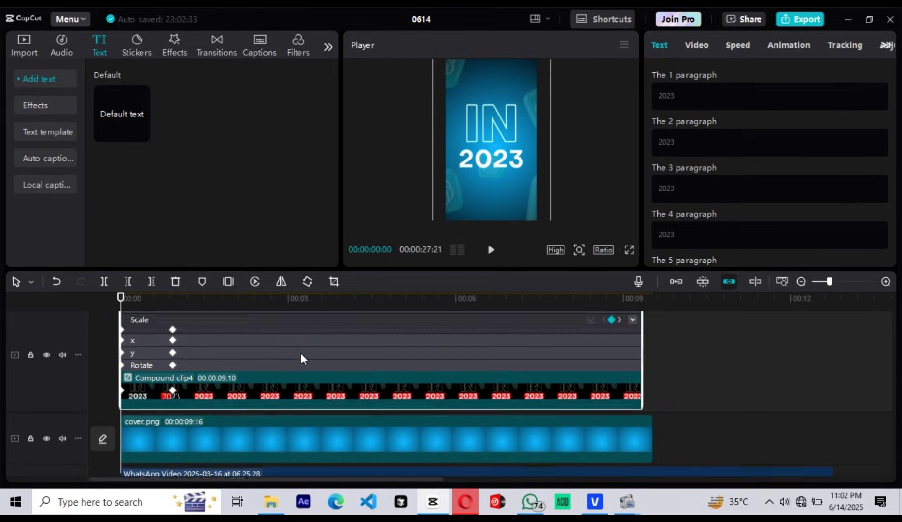
{"action": "left_click", "coordinate": [633, 329]}
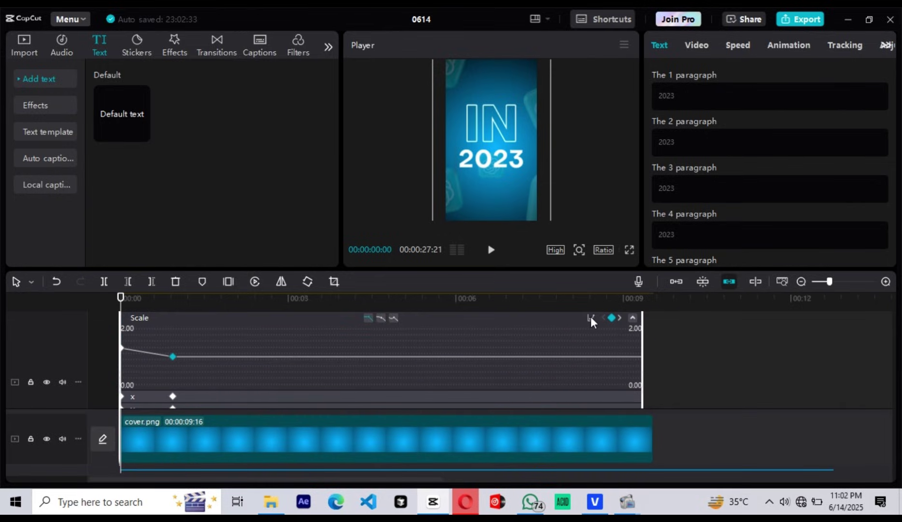
{"action": "left_click", "coordinate": [590, 318]}
{"action": "left_click", "coordinate": [729, 427]}
{"action": "left_click", "coordinate": [852, 319]}
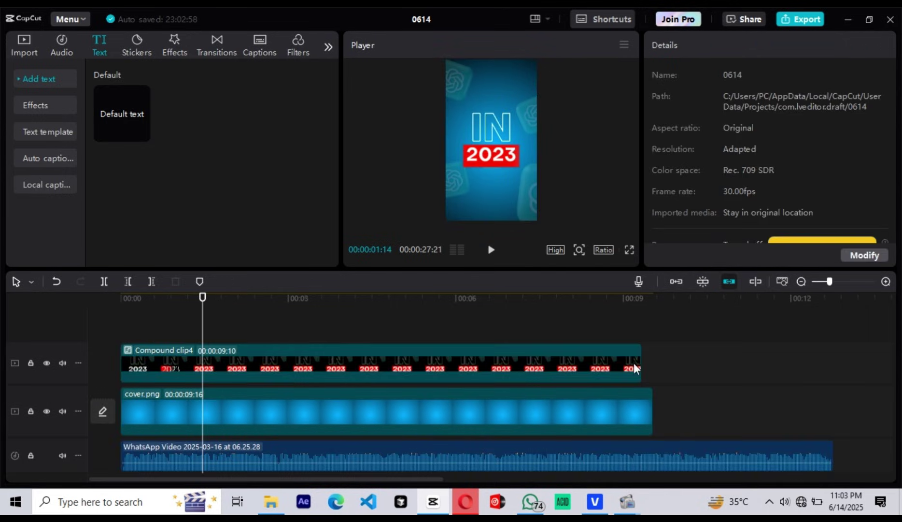
Trim the end of the compound clip to a length of about 1.5 seconds and copy the clip
{"action": "left_click_drag", "start_coordinate": [641, 363], "coordinate": [209, 367]}
{"action": "right_click", "coordinate": [174, 348]}
{"action": "left_click", "coordinate": [198, 24]}
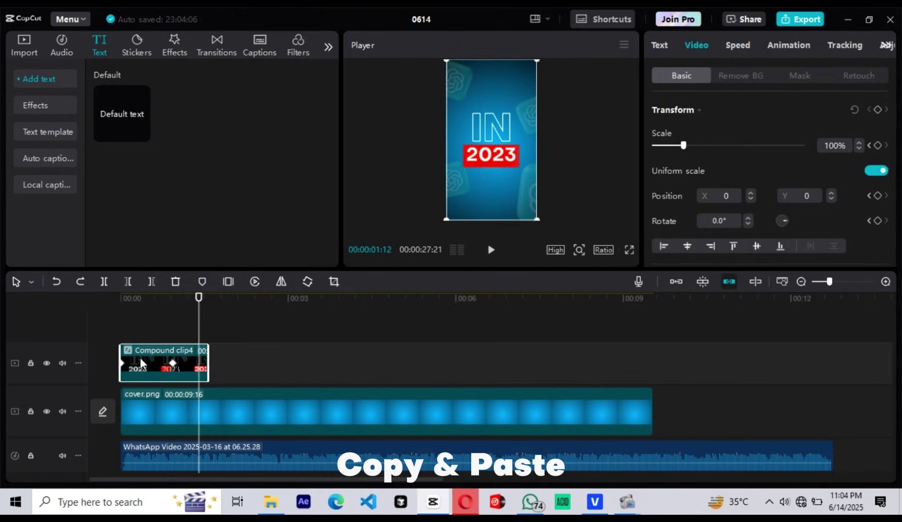
Paste the copied clip at the start of the timeline and undo the pasted copy's compound clip
{"action": "left_click", "coordinate": [119, 303]}
{"action": "key", "text": "ctrl+v"}
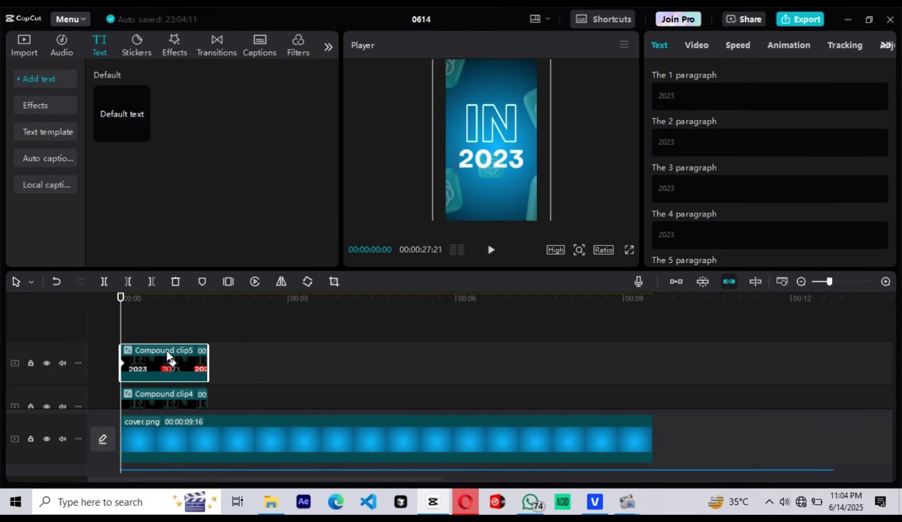
{"action": "right_click", "coordinate": [168, 356]}
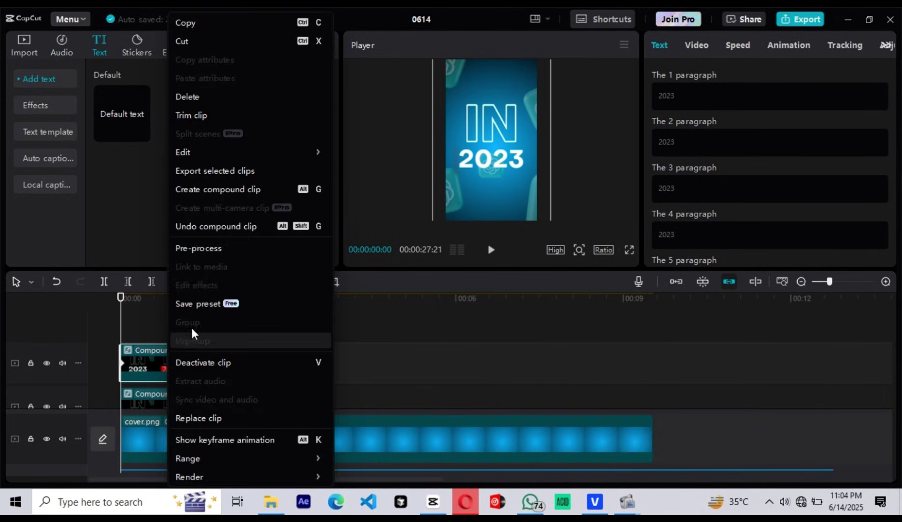
{"action": "left_click", "coordinate": [226, 226]}
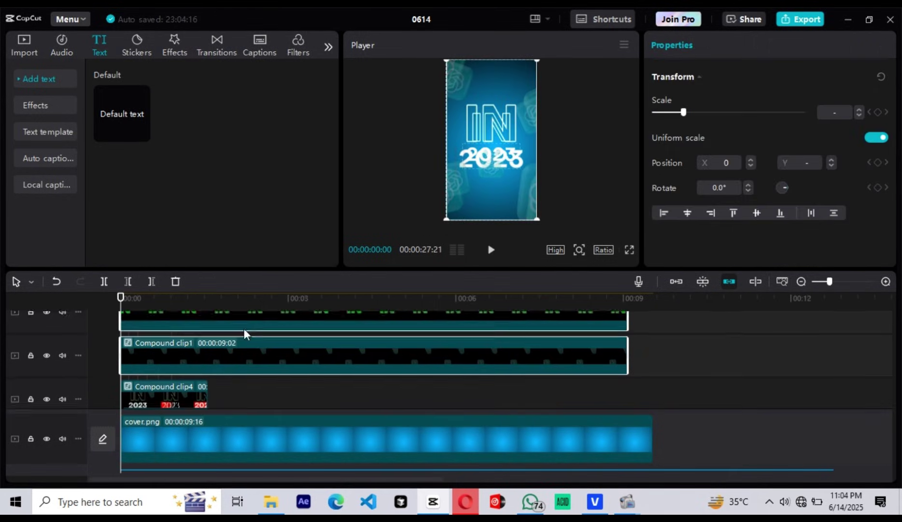
Combine the 2023 text clips, the red box clip and the green IN clip into one compound clip
{"action": "left_click", "coordinate": [654, 341]}
{"action": "scroll", "coordinate": [654, 342], "scroll_direction": "up", "scroll_amount": 2}
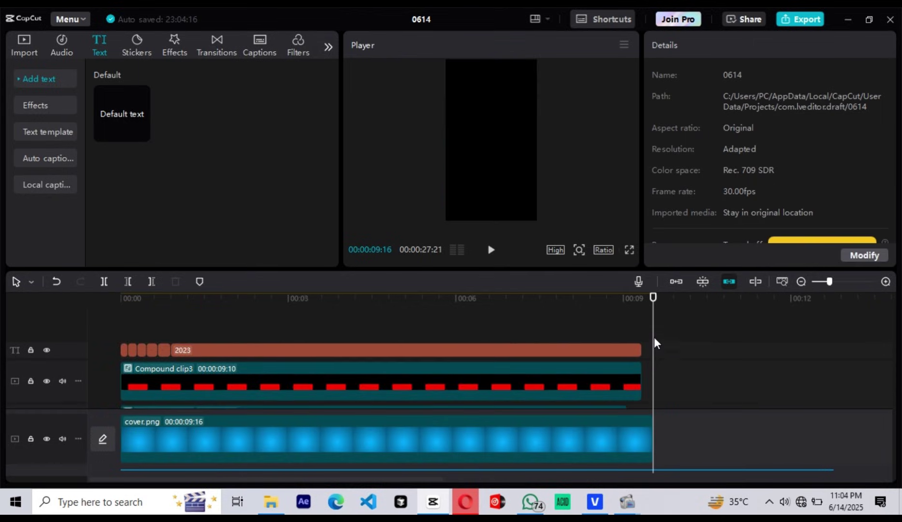
{"action": "left_click_drag", "start_coordinate": [676, 336], "coordinate": [141, 421]}
{"action": "right_click", "coordinate": [178, 339]}
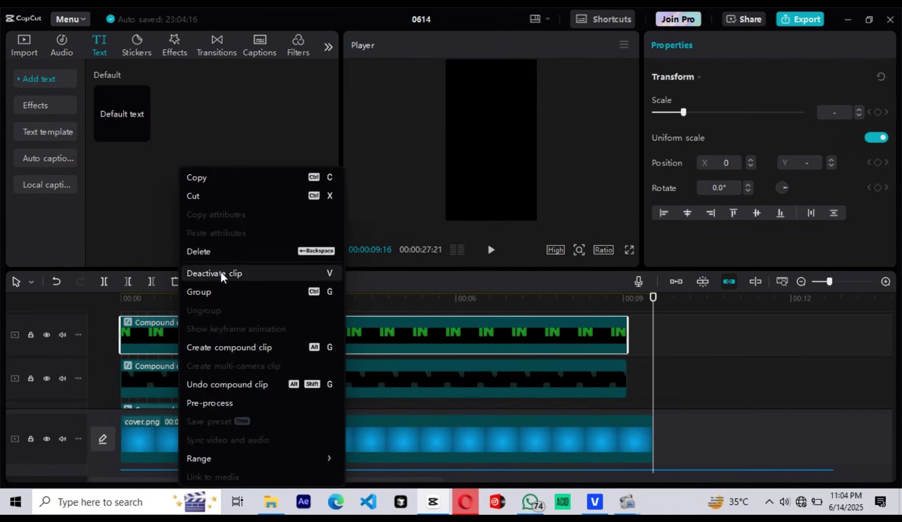
{"action": "left_click", "coordinate": [225, 344]}
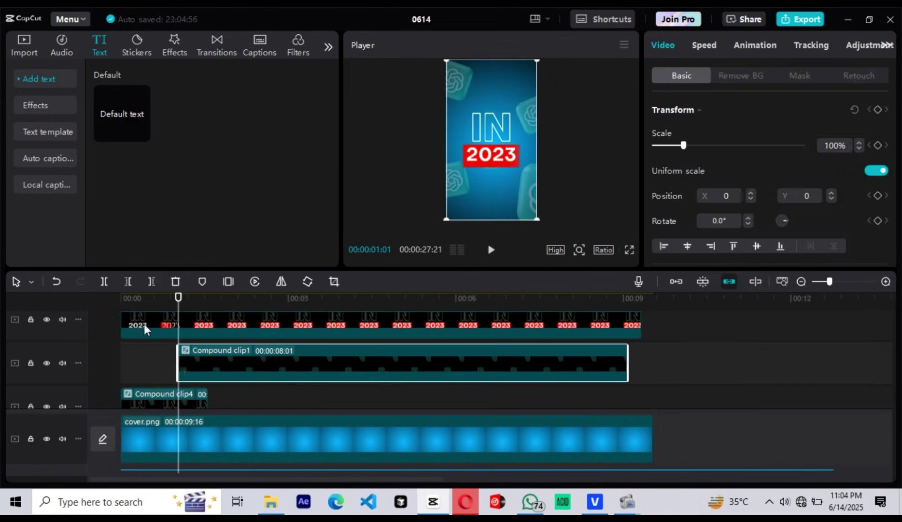
Trim the start of the new IN 2023 compound clip and the end of Compound clip4 so they meet at 00:00:01:01
{"action": "scroll", "coordinate": [144, 324], "scroll_direction": "up", "scroll_amount": 1}
{"action": "left_click_drag", "start_coordinate": [122, 337], "coordinate": [178, 336]}
{"action": "scroll", "coordinate": [202, 367], "scroll_direction": "down", "scroll_amount": 1}
{"action": "left_click", "coordinate": [209, 391]}
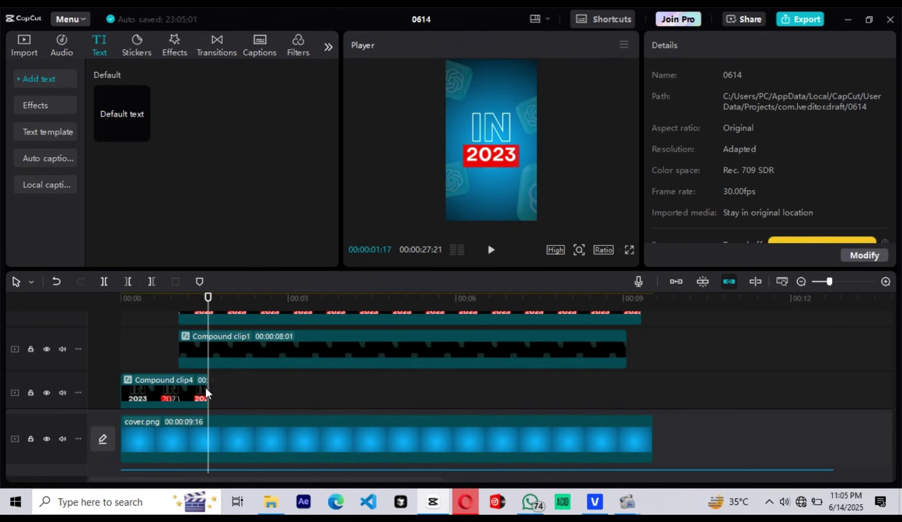
{"action": "left_click", "coordinate": [206, 386]}
{"action": "left_click_drag", "start_coordinate": [184, 387], "coordinate": [177, 387]}
{"action": "scroll", "coordinate": [179, 346], "scroll_direction": "up", "scroll_amount": 1}
Keyframe Compound clip6's transform at 00:00:01:02, and add a second keyframe that moves it off the upper-left of the frame to X -1868, Y 1660
{"action": "left_click", "coordinate": [180, 345]}
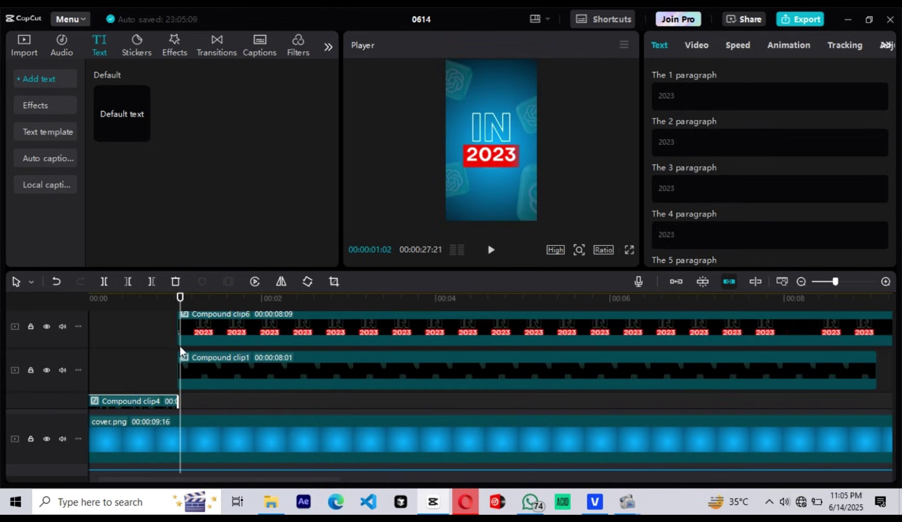
{"action": "left_click", "coordinate": [184, 336]}
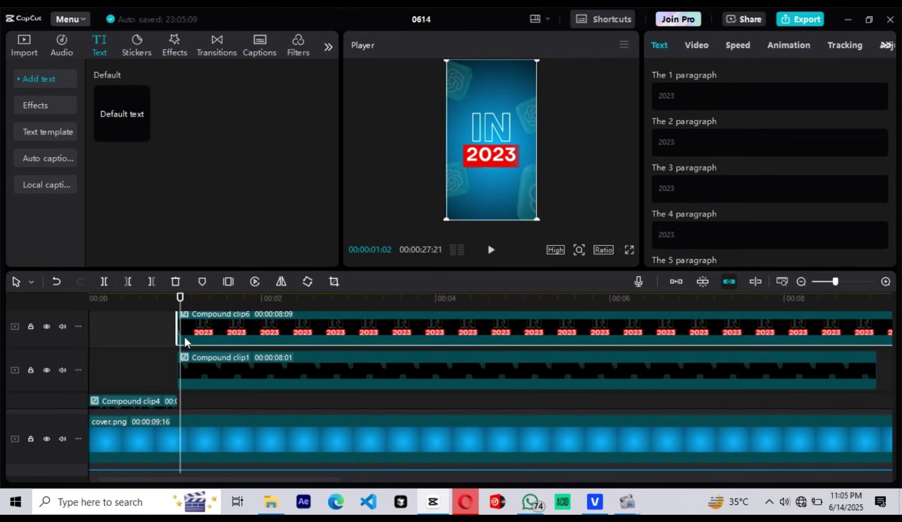
{"action": "left_click", "coordinate": [695, 44]}
{"action": "left_click", "coordinate": [878, 109]}
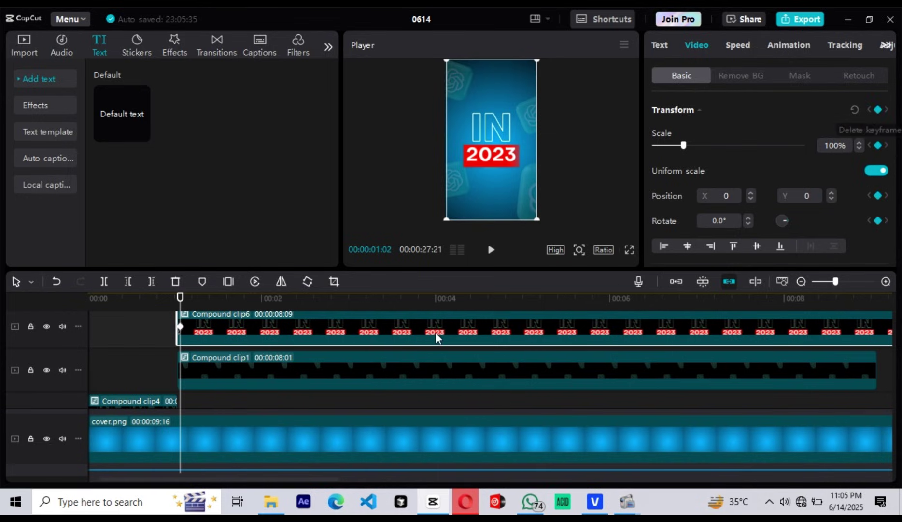
{"action": "left_click", "coordinate": [237, 302]}
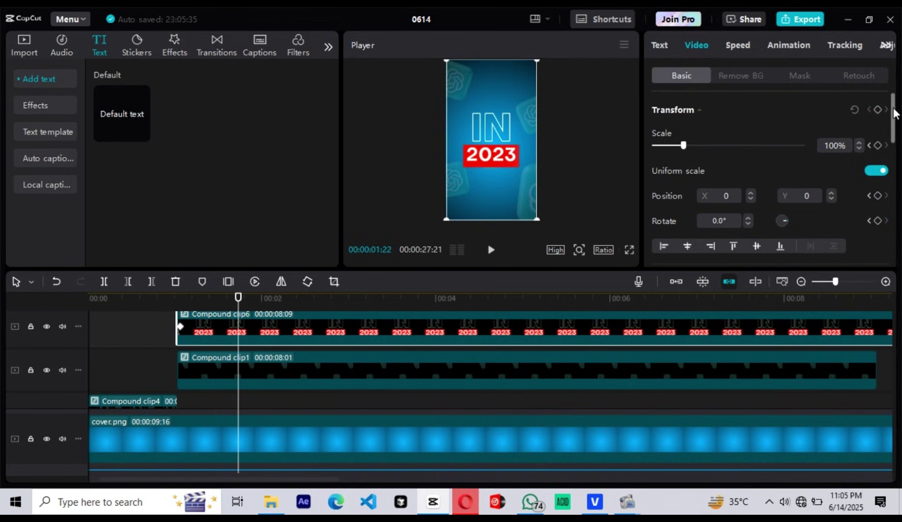
{"action": "left_click", "coordinate": [878, 109]}
{"action": "left_click_drag", "start_coordinate": [488, 182], "coordinate": [410, 113]}
Show Compound clip6's keyframe animation and apply the Cubic Out graph to its X position keyframes
{"action": "right_click", "coordinate": [216, 356]}
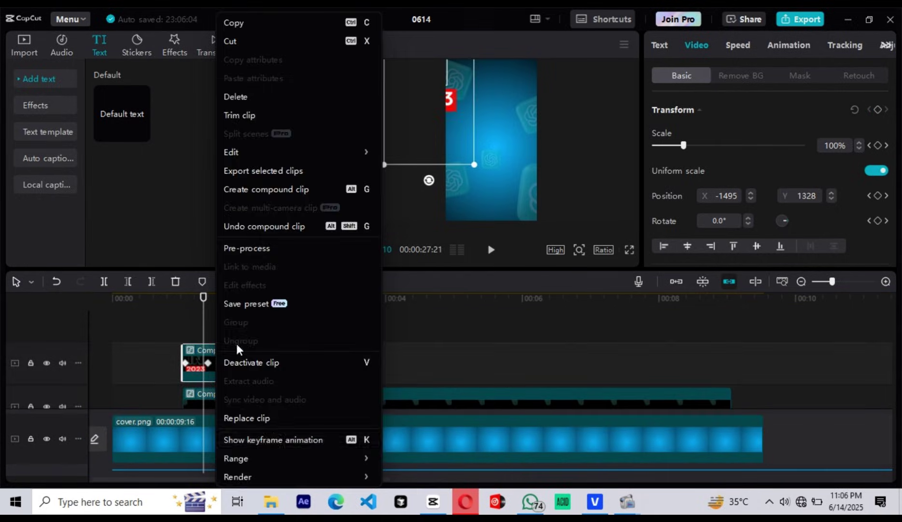
{"action": "left_click", "coordinate": [273, 439]}
{"action": "left_click", "coordinate": [846, 282]}
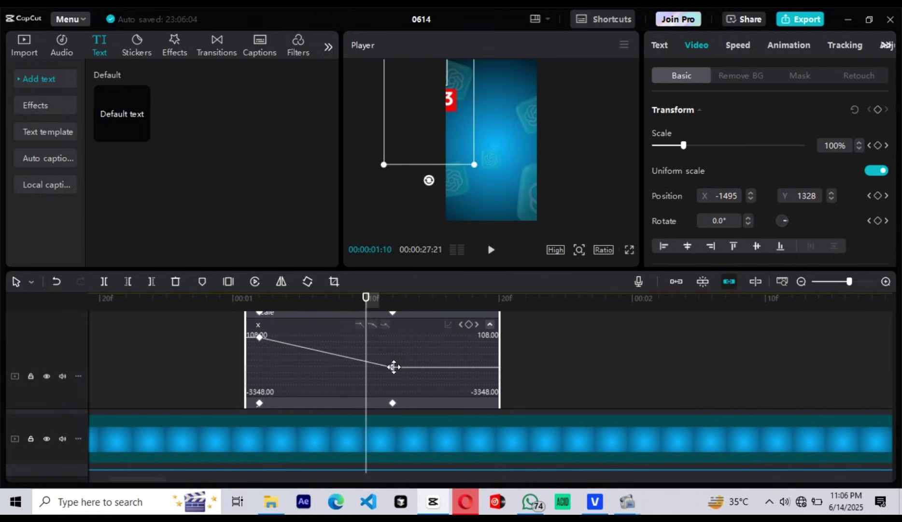
{"action": "left_click", "coordinate": [394, 366]}
{"action": "left_click", "coordinate": [449, 323]}
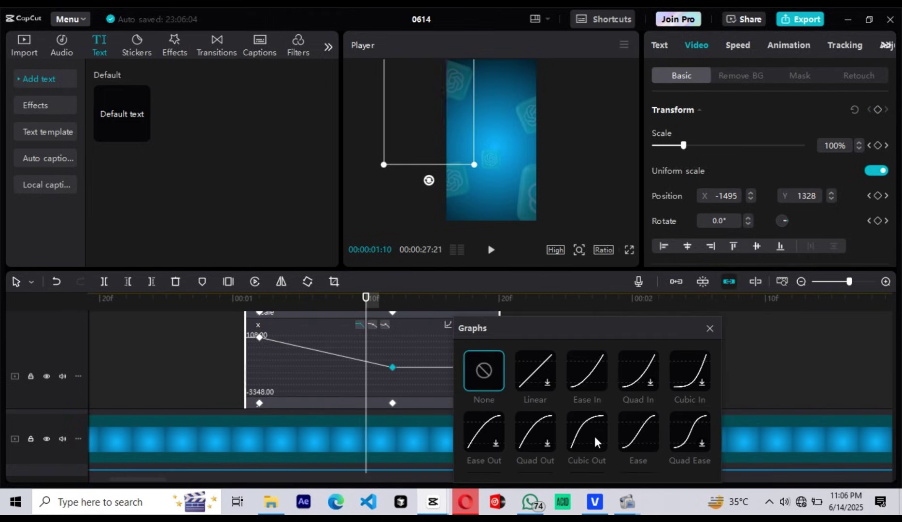
{"action": "left_click", "coordinate": [595, 435]}
{"action": "left_click", "coordinate": [709, 329]}
Apply the Cubic Out graph to Compound clip6's Y position keyframes
{"action": "scroll", "coordinate": [435, 348], "scroll_direction": "down", "scroll_amount": 3}
{"action": "left_click", "coordinate": [392, 342]}
{"action": "scroll", "coordinate": [394, 345], "scroll_direction": "up", "scroll_amount": 1}
{"action": "left_click", "coordinate": [448, 324]}
{"action": "left_click", "coordinate": [587, 434]}
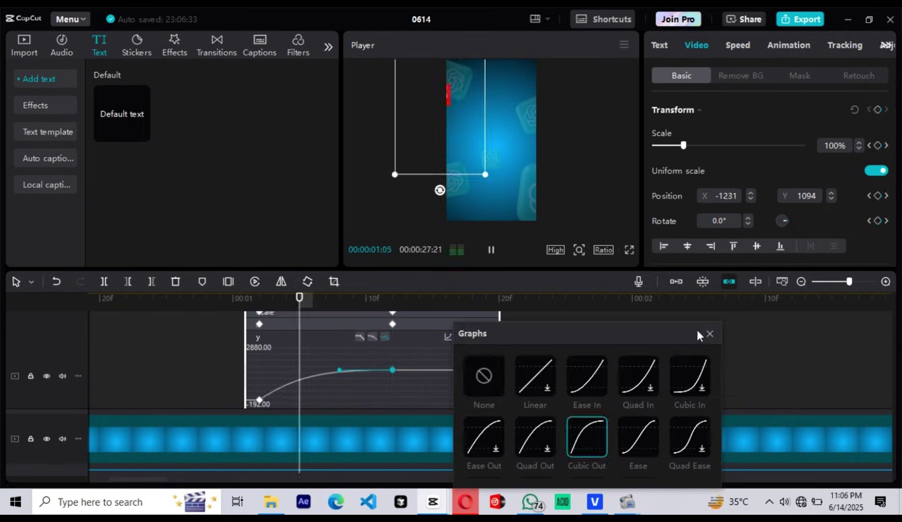
{"action": "left_click", "coordinate": [708, 328]}
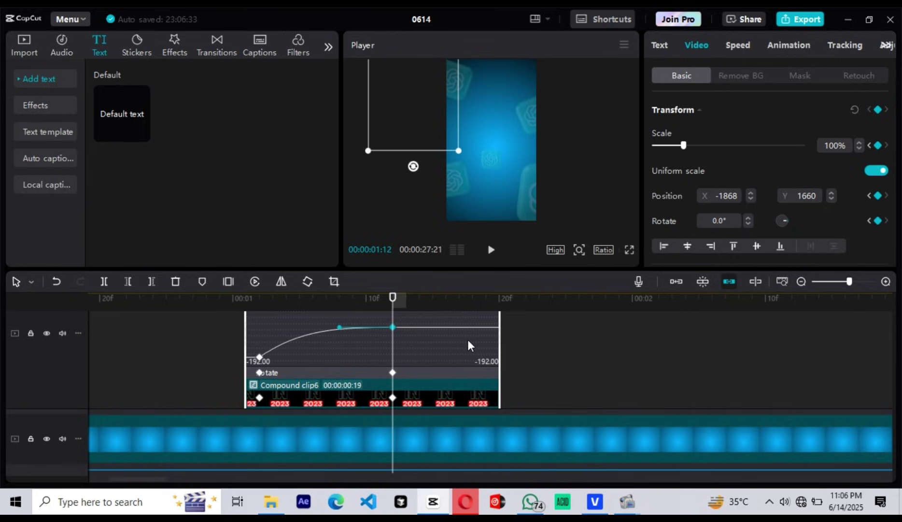
Play back the IN 2023 exit animation and extend the end of Compound clip6 to a length of 25 frames
{"action": "left_click", "coordinate": [468, 341]}
{"action": "left_click", "coordinate": [189, 320]}
{"action": "key", "text": "space"}
{"action": "key", "text": "space"}
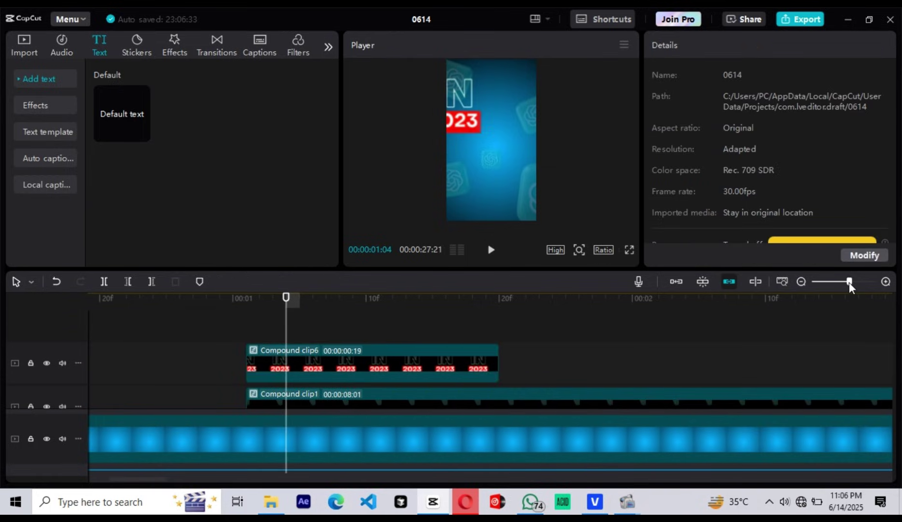
{"action": "left_click_drag", "start_coordinate": [849, 282], "coordinate": [837, 281]}
{"action": "left_click", "coordinate": [121, 303]}
{"action": "key", "text": "space"}
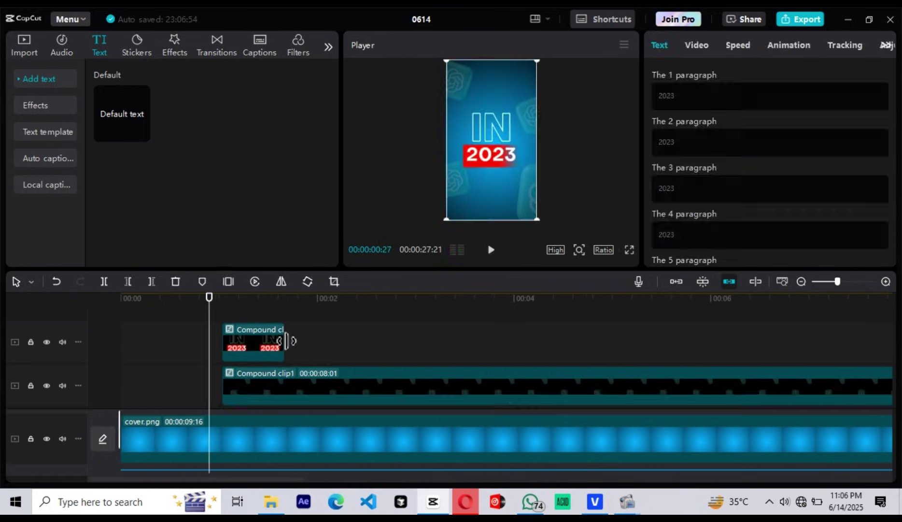
{"action": "left_click_drag", "start_coordinate": [286, 341], "coordinate": [303, 341]}
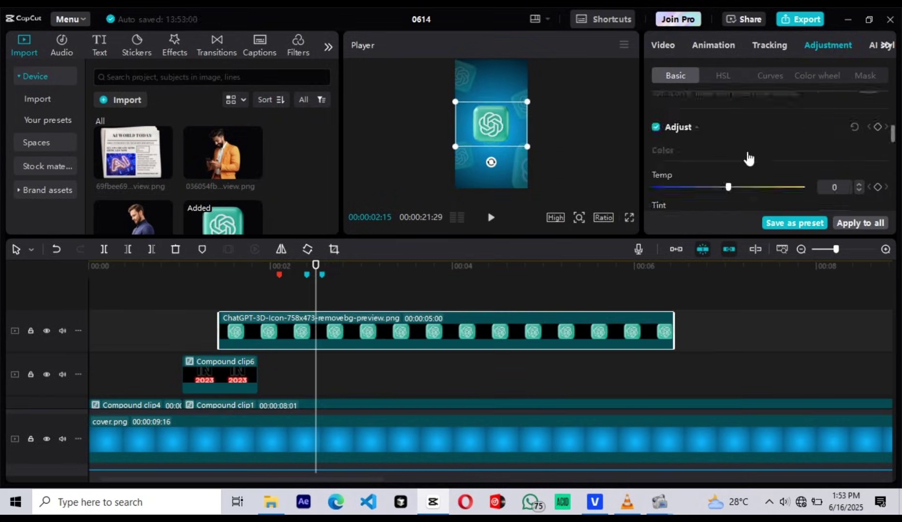
{"action": "left_click", "coordinate": [706, 45]}
{"action": "left_click", "coordinate": [660, 45]}
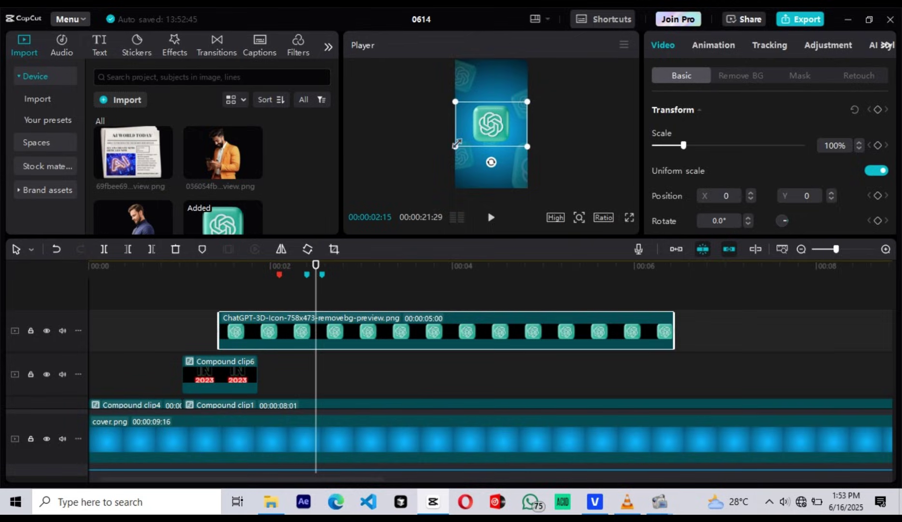
{"action": "left_click", "coordinate": [826, 44]}
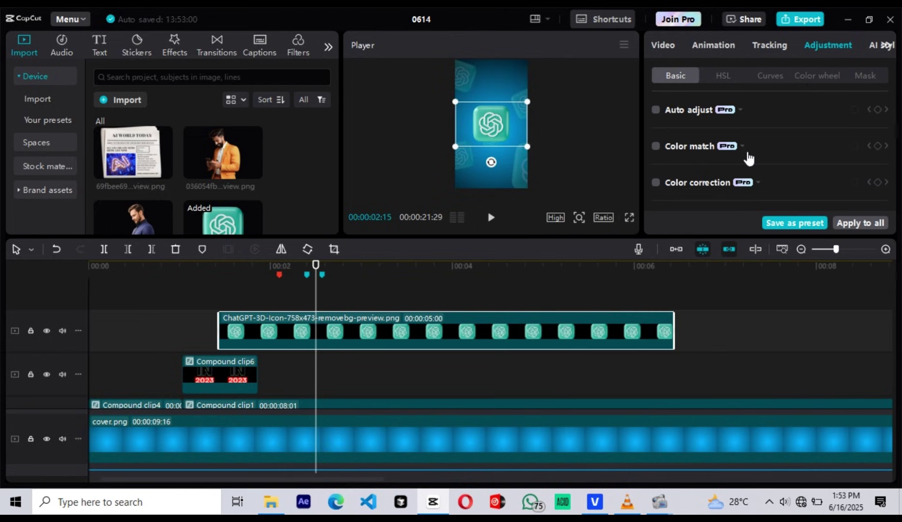
{"action": "scroll", "coordinate": [748, 158], "scroll_direction": "down", "scroll_amount": 3}
{"action": "scroll", "coordinate": [749, 157], "scroll_direction": "down", "scroll_amount": 3}
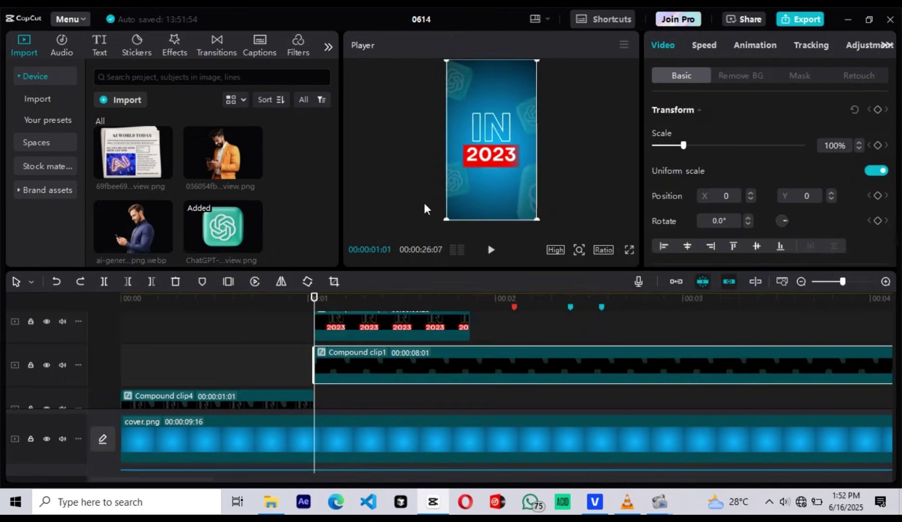
Move Compound clip1 down onto the same track as Compound clip4, directly after it
{"action": "left_click", "coordinate": [268, 349]}
{"action": "left_click", "coordinate": [346, 343]}
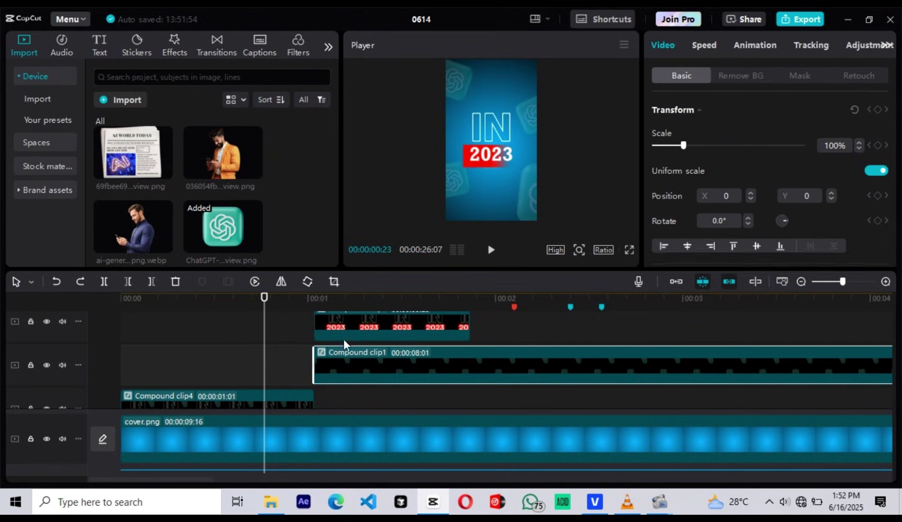
{"action": "left_click", "coordinate": [323, 304]}
{"action": "left_click_drag", "start_coordinate": [360, 377], "coordinate": [359, 405]}
Place the green ChatGPT icon image on a new track above Compound clip6, starting at 00:00:01:13
{"action": "left_click", "coordinate": [371, 306]}
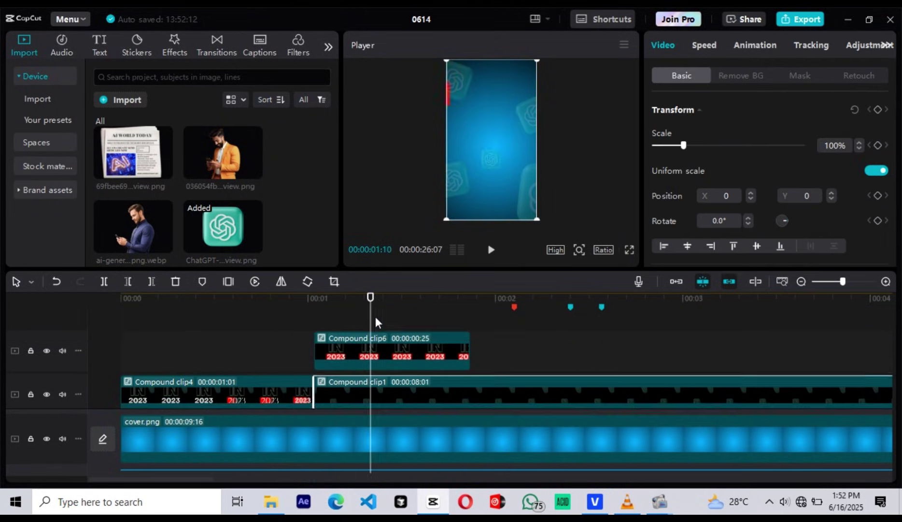
{"action": "left_click_drag", "start_coordinate": [843, 282], "coordinate": [831, 282]}
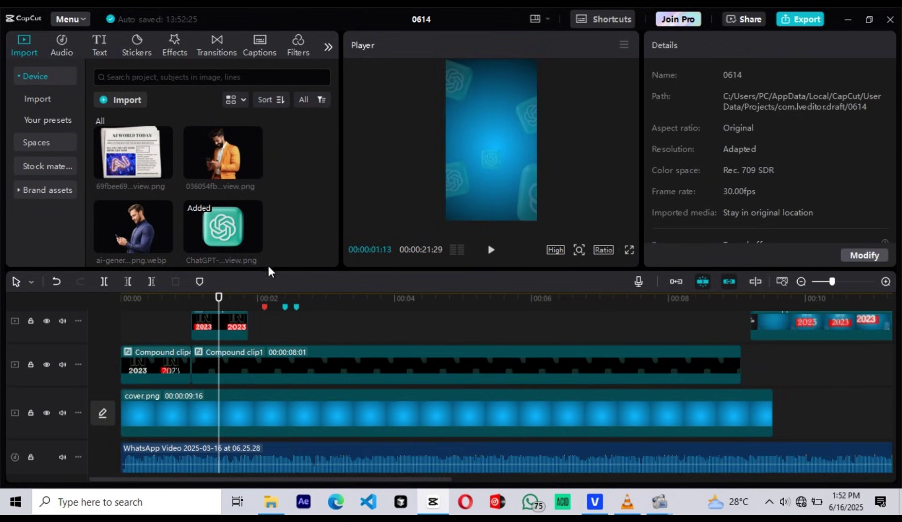
{"action": "left_click_drag", "start_coordinate": [220, 234], "coordinate": [222, 326]}
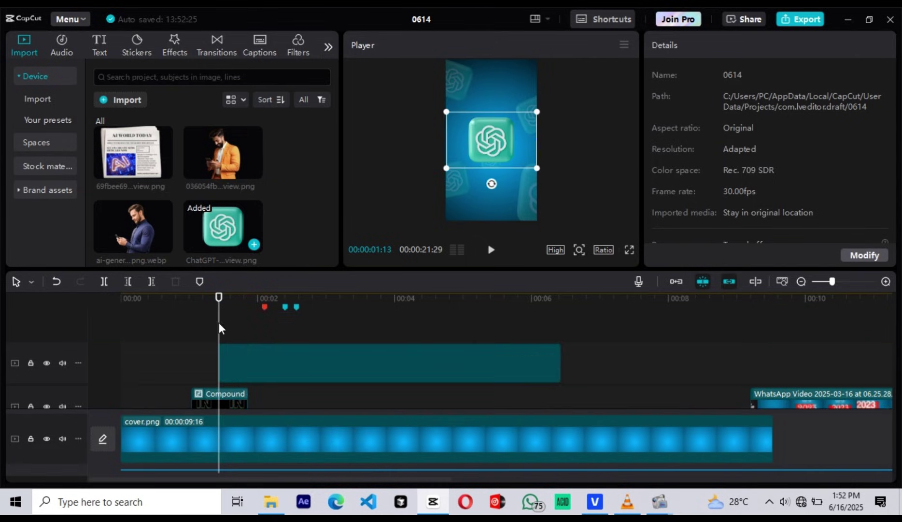
{"action": "left_click_drag", "start_coordinate": [493, 268], "coordinate": [493, 236]}
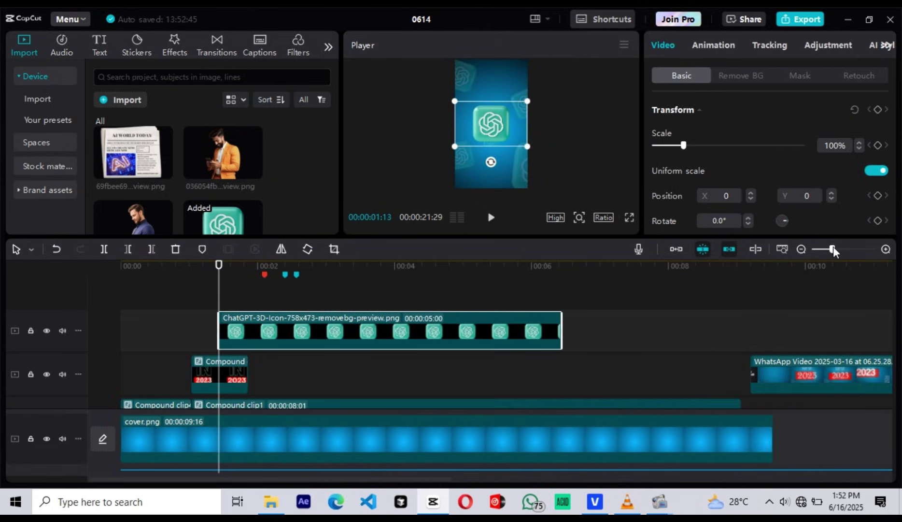
{"action": "left_click_drag", "start_coordinate": [832, 248], "coordinate": [836, 249]}
Lower the exposure of the ChatGPT icon clip to -11
{"action": "left_click", "coordinate": [316, 269]}
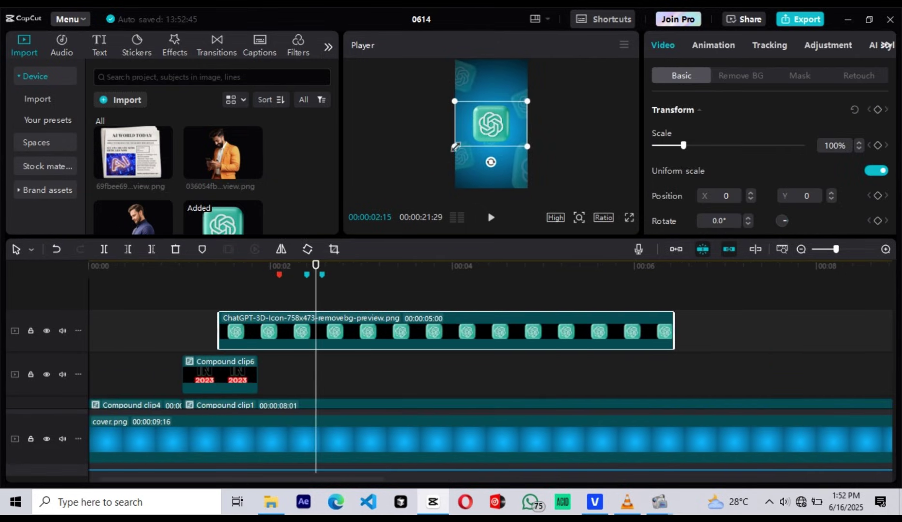
{"action": "left_click", "coordinate": [826, 44]}
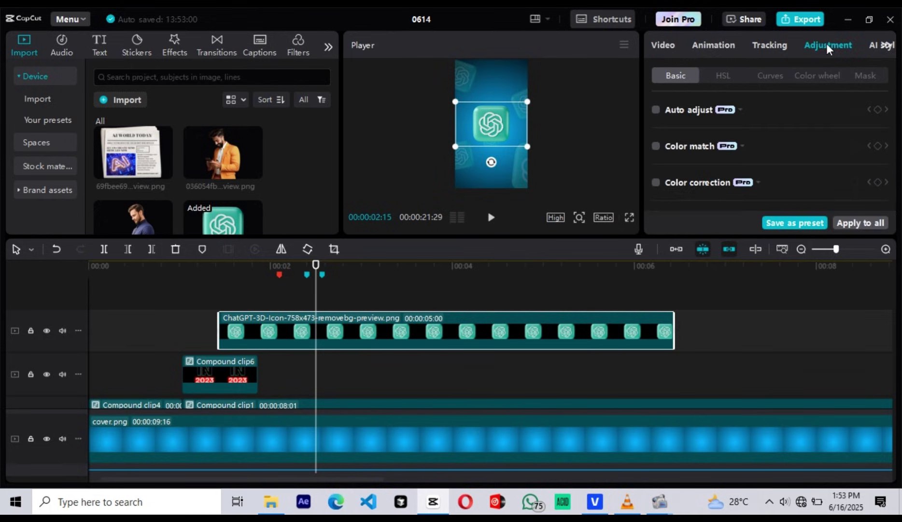
{"action": "scroll", "coordinate": [749, 155], "scroll_direction": "down", "scroll_amount": 3}
{"action": "scroll", "coordinate": [749, 157], "scroll_direction": "down", "scroll_amount": 4}
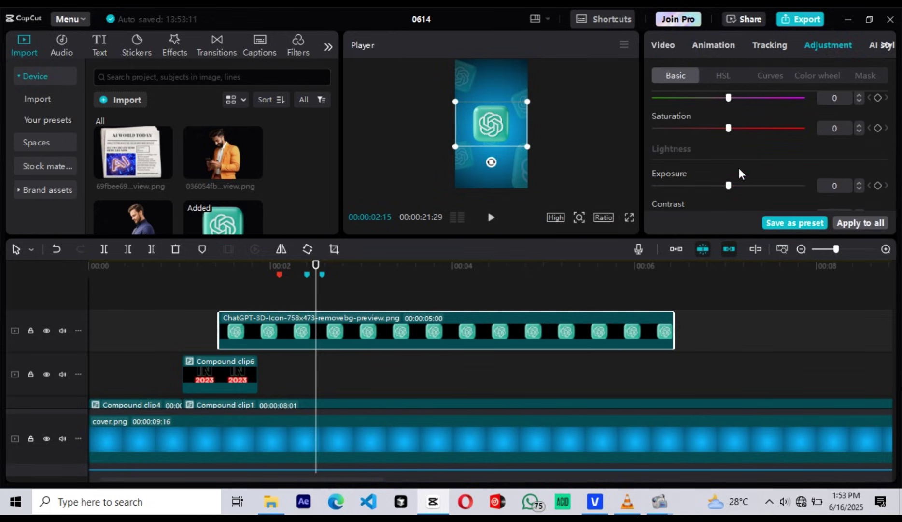
{"action": "left_click_drag", "start_coordinate": [728, 185], "coordinate": [710, 187]}
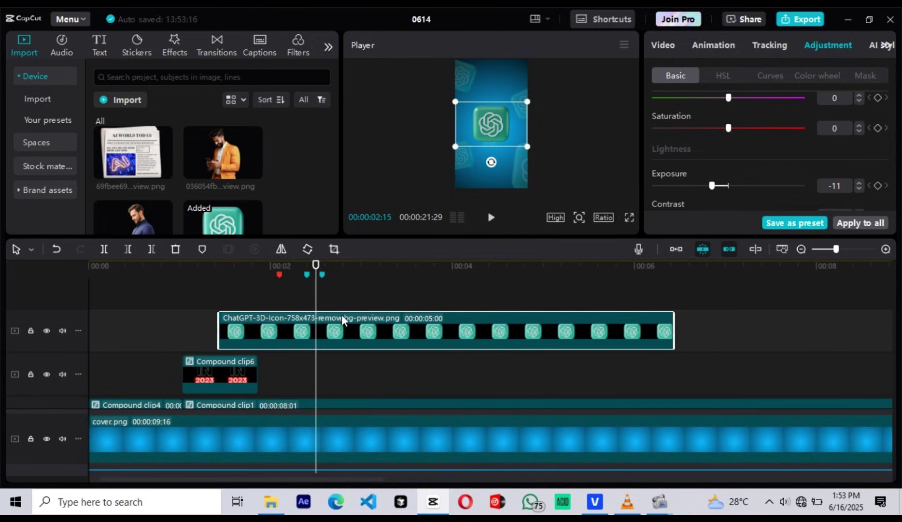
Add a default text clip above the ChatGPT icon at about 2 seconds and change its text to "Chat GPT"
{"action": "left_click", "coordinate": [98, 42]}
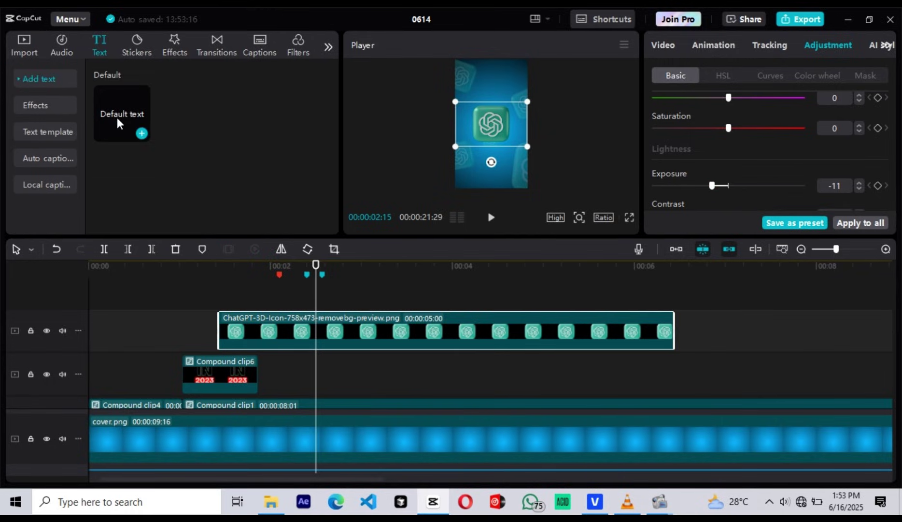
{"action": "left_click_drag", "start_coordinate": [117, 118], "coordinate": [265, 314]}
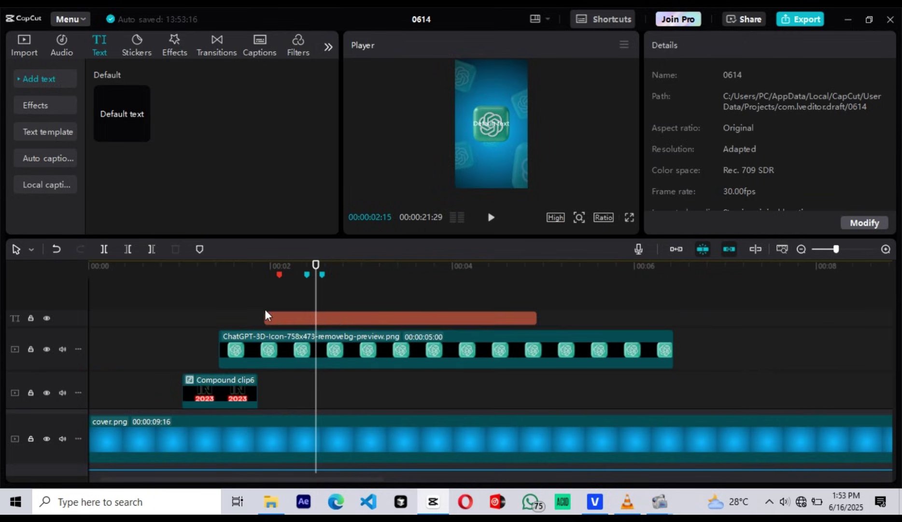
{"action": "left_click", "coordinate": [419, 317]}
{"action": "left_click", "coordinate": [695, 117]}
{"action": "key", "text": "ctrl+a"}
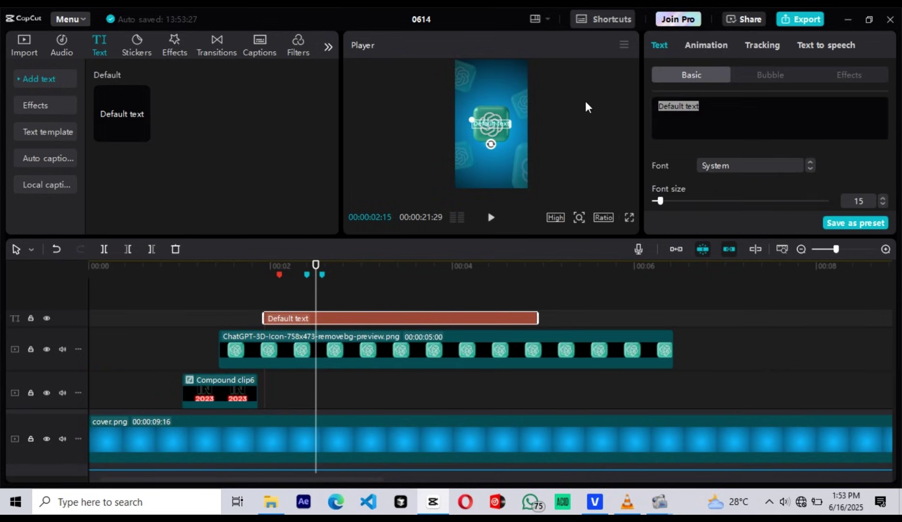
{"action": "type", "text": "Chat GPT"}
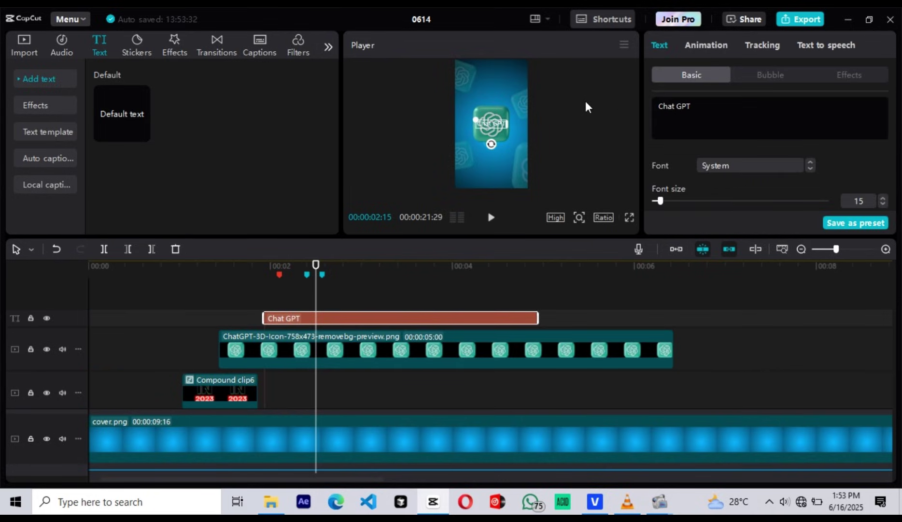
Set the Chat GPT text in a heavy italic font and turn off its uniform scale
{"action": "left_click", "coordinate": [776, 166]}
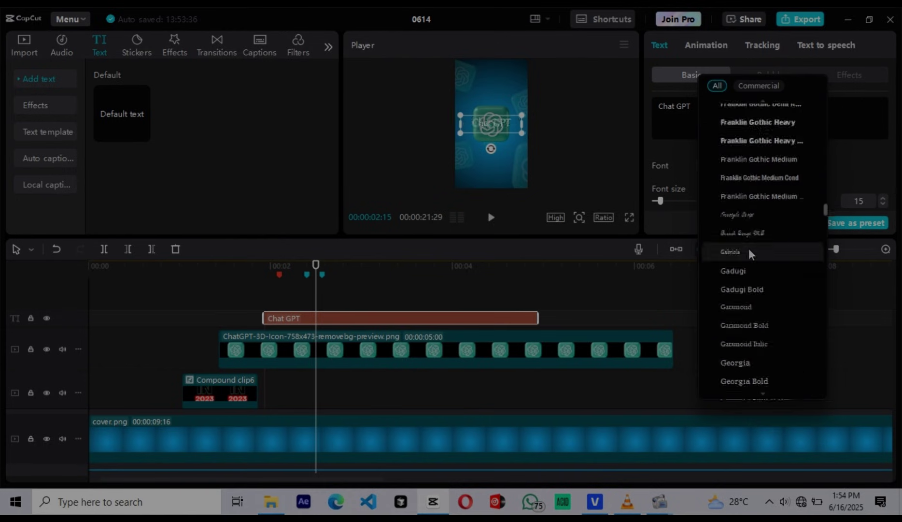
{"action": "left_click", "coordinate": [772, 182]}
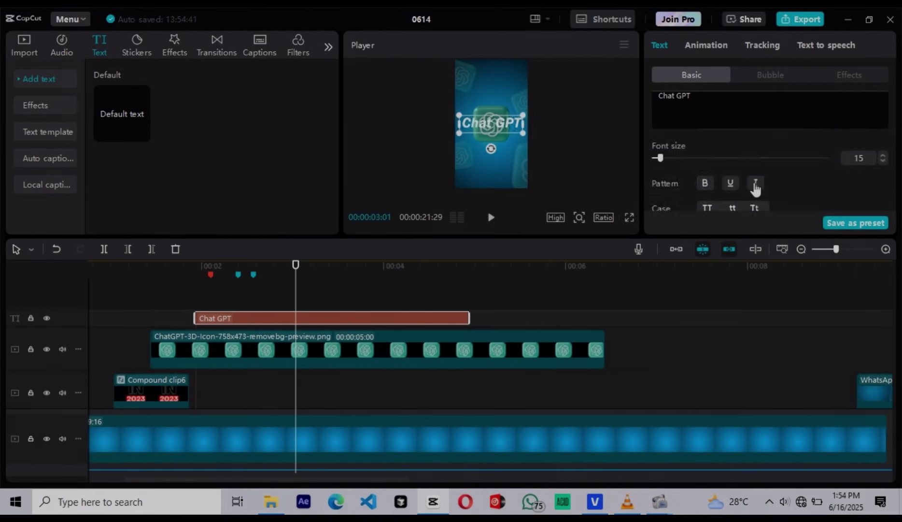
{"action": "scroll", "coordinate": [810, 189], "scroll_direction": "down", "scroll_amount": 5}
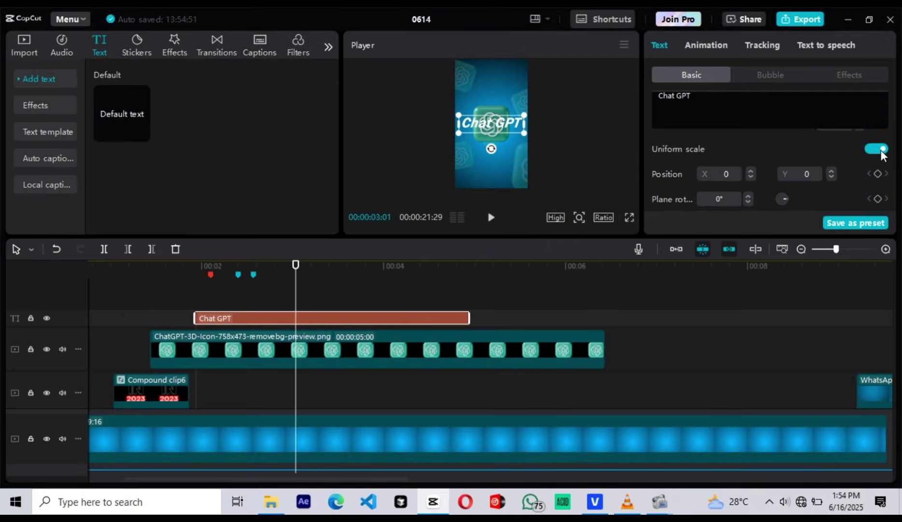
{"action": "left_click", "coordinate": [880, 149]}
{"action": "scroll", "coordinate": [781, 173], "scroll_direction": "down", "scroll_amount": 2}
{"action": "scroll", "coordinate": [817, 158], "scroll_direction": "up", "scroll_amount": 4}
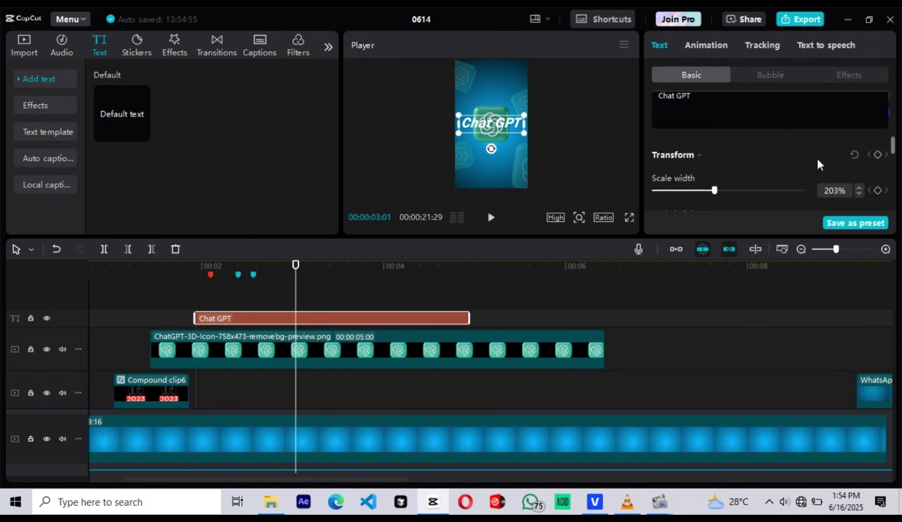
Stretch the Chat GPT text to 226% scale width and 500% scale height, positioning it above the icon's centre
{"action": "scroll", "coordinate": [817, 158], "scroll_direction": "down", "scroll_amount": 3}
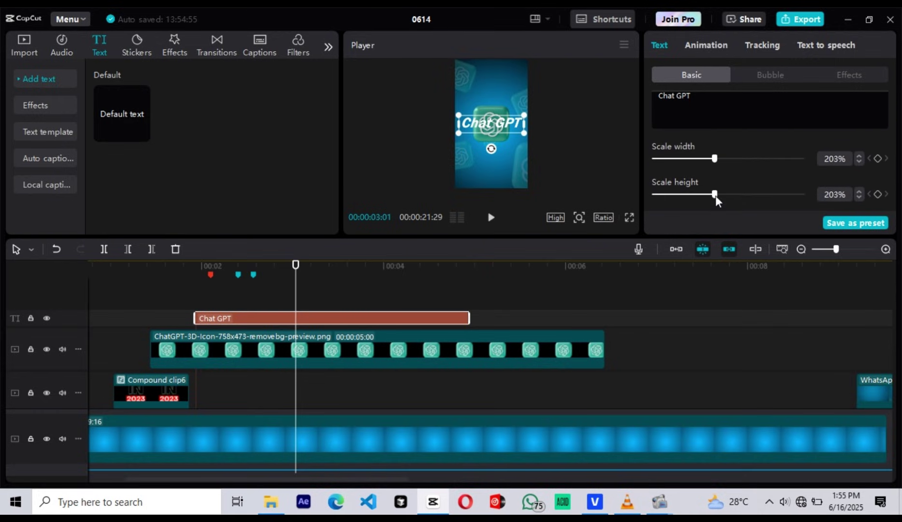
{"action": "left_click_drag", "start_coordinate": [715, 195], "coordinate": [805, 197]}
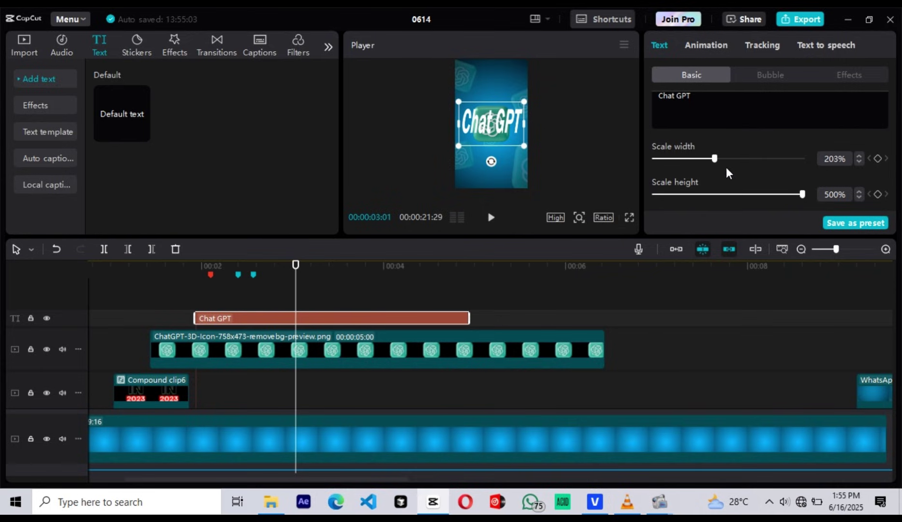
{"action": "scroll", "coordinate": [759, 189], "scroll_direction": "up", "scroll_amount": 3}
{"action": "mouse_move", "coordinate": [503, 135]}
{"action": "left_mouse_down"}
{"action": "mouse_move", "coordinate": [504, 97]}
{"action": "mouse_move", "coordinate": [500, 121]}
{"action": "left_mouse_up"}
Move the Chat GPT text clip to the track below the icon clip and extend its end nearly to the icon clip's end
{"action": "left_click_drag", "start_coordinate": [334, 317], "coordinate": [334, 364]}
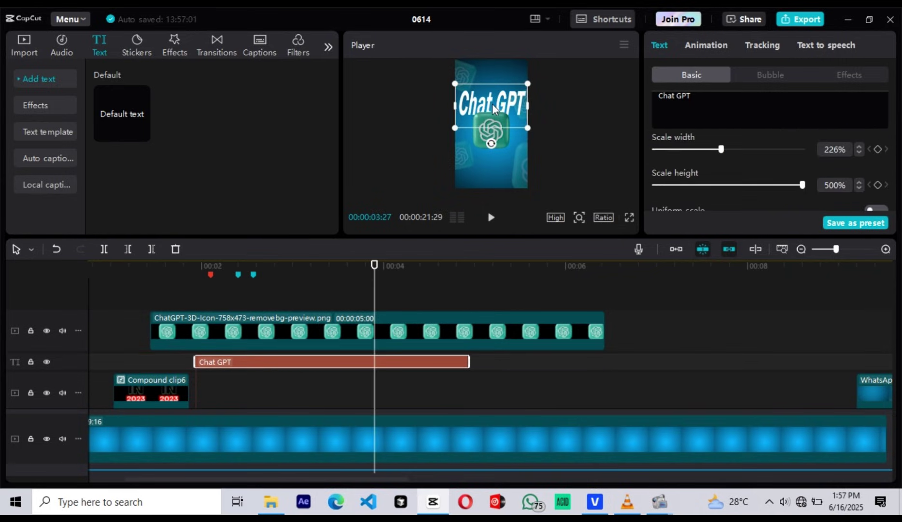
{"action": "left_click_drag", "start_coordinate": [469, 362], "coordinate": [597, 362]}
Change the Chat GPT text color to green 00B209
{"action": "left_click", "coordinate": [706, 45]}
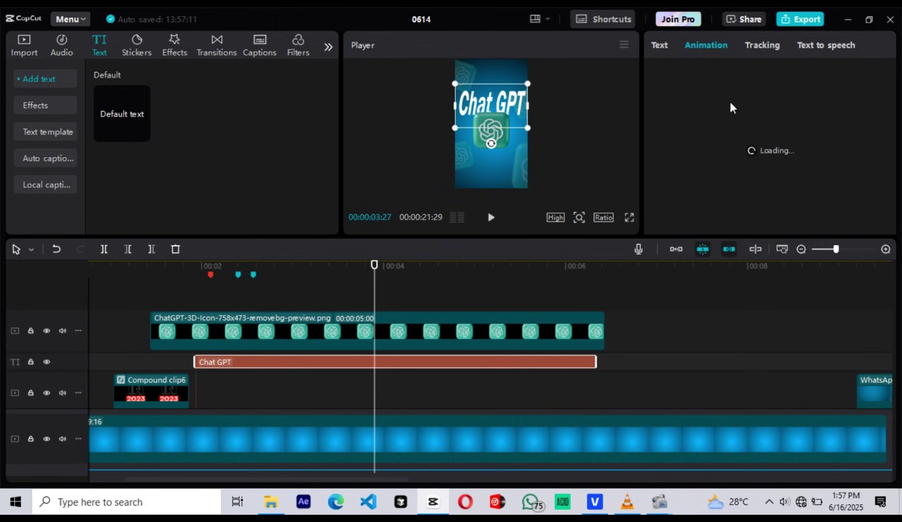
{"action": "left_click", "coordinate": [660, 45]}
{"action": "scroll", "coordinate": [741, 172], "scroll_direction": "down", "scroll_amount": 2}
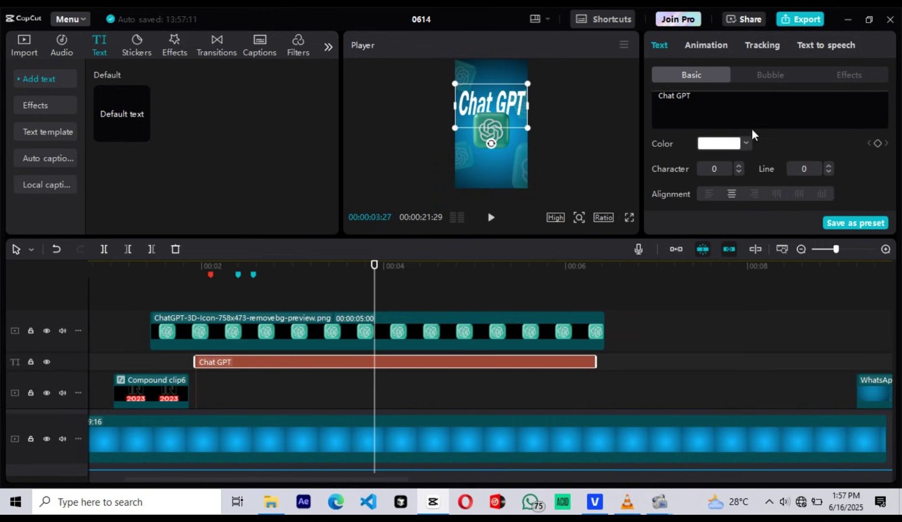
{"action": "left_click", "coordinate": [746, 143]}
{"action": "left_click", "coordinate": [690, 324]}
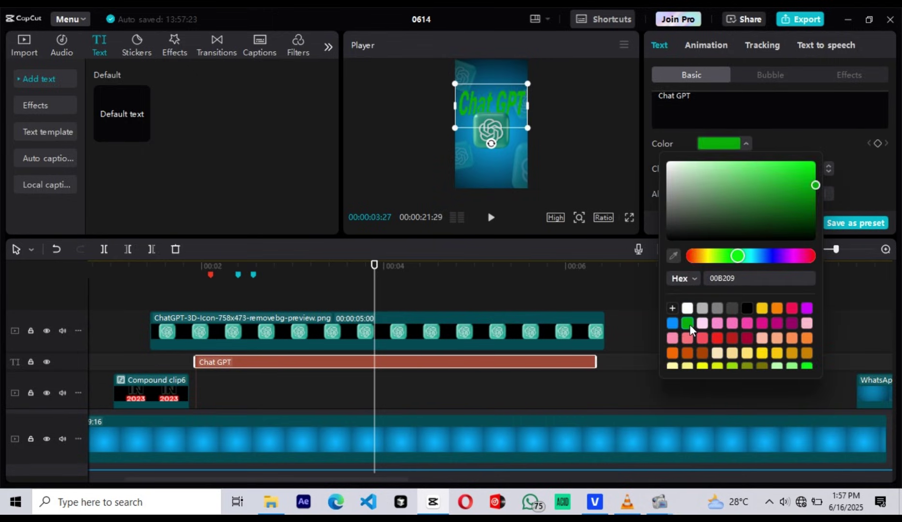
Add a white stroke with a thickness of 12 to the Chat GPT text
{"action": "scroll", "coordinate": [852, 180], "scroll_direction": "down", "scroll_amount": 5}
{"action": "left_click", "coordinate": [657, 177]}
{"action": "scroll", "coordinate": [736, 162], "scroll_direction": "down", "scroll_amount": 1}
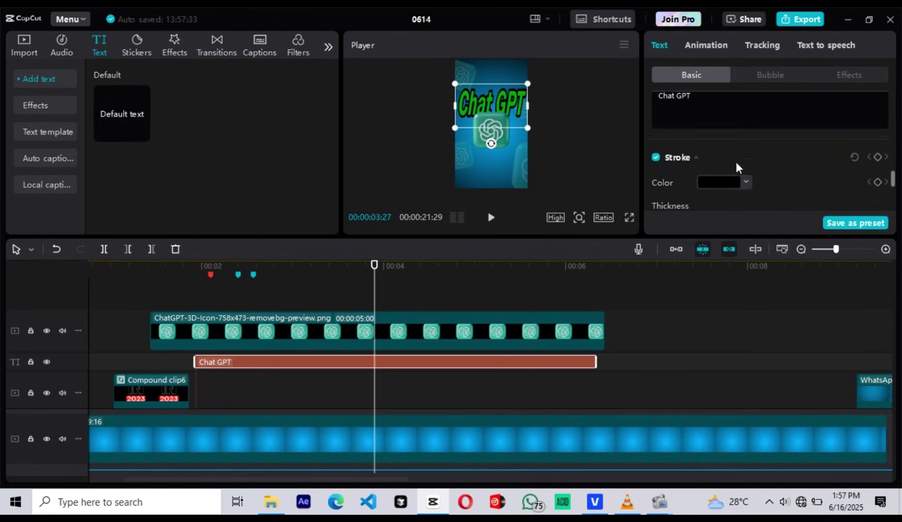
{"action": "left_click", "coordinate": [747, 178]}
{"action": "left_click_drag", "start_coordinate": [681, 210], "coordinate": [656, 184]}
{"action": "scroll", "coordinate": [813, 155], "scroll_direction": "down", "scroll_amount": 3}
{"action": "scroll", "coordinate": [813, 157], "scroll_direction": "up", "scroll_amount": 4}
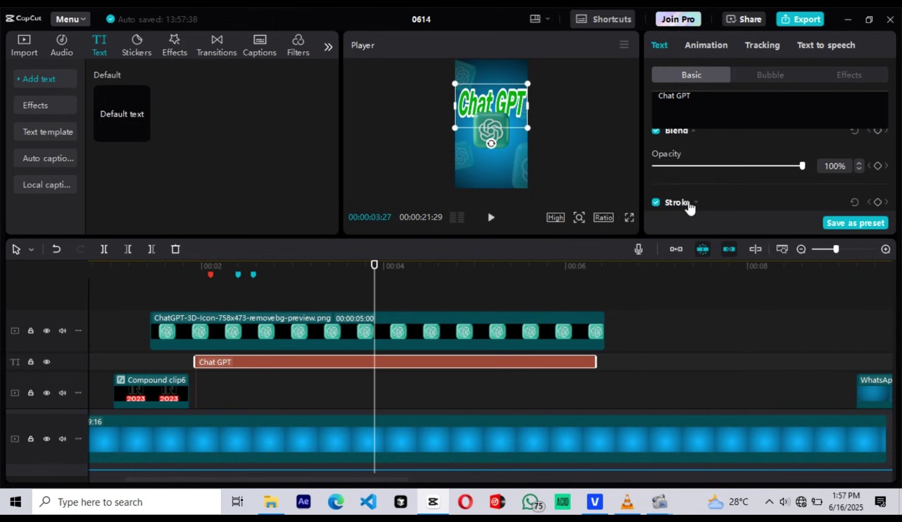
{"action": "scroll", "coordinate": [712, 193], "scroll_direction": "down", "scroll_amount": 3}
{"action": "left_click_drag", "start_coordinate": [713, 179], "coordinate": [672, 178]}
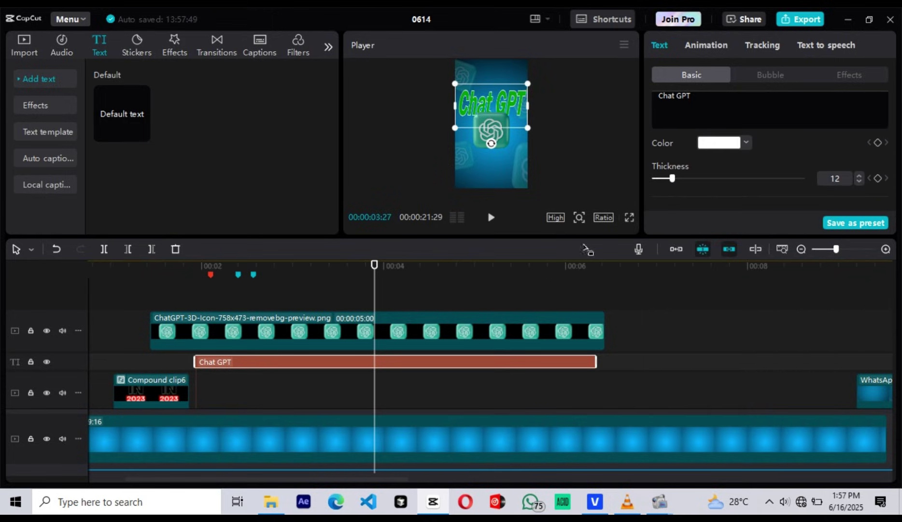
Convert the Chat GPT text into a compound clip and use chroma key to remove its green fill, leaving only the white outline
{"action": "right_click", "coordinate": [413, 363]}
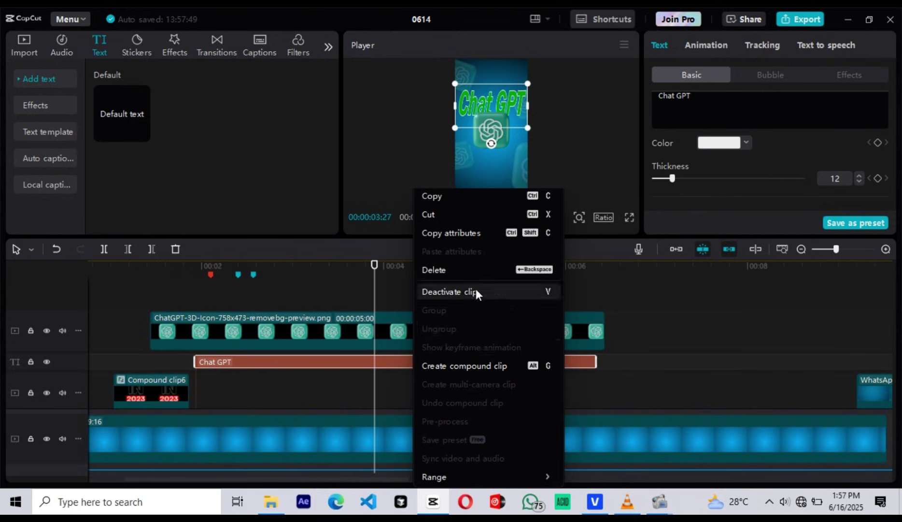
{"action": "left_click", "coordinate": [484, 365]}
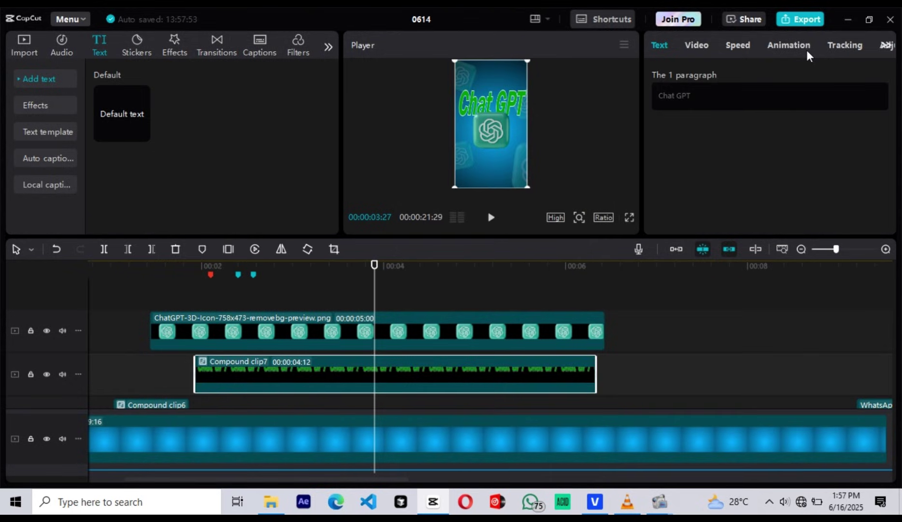
{"action": "left_click", "coordinate": [698, 48]}
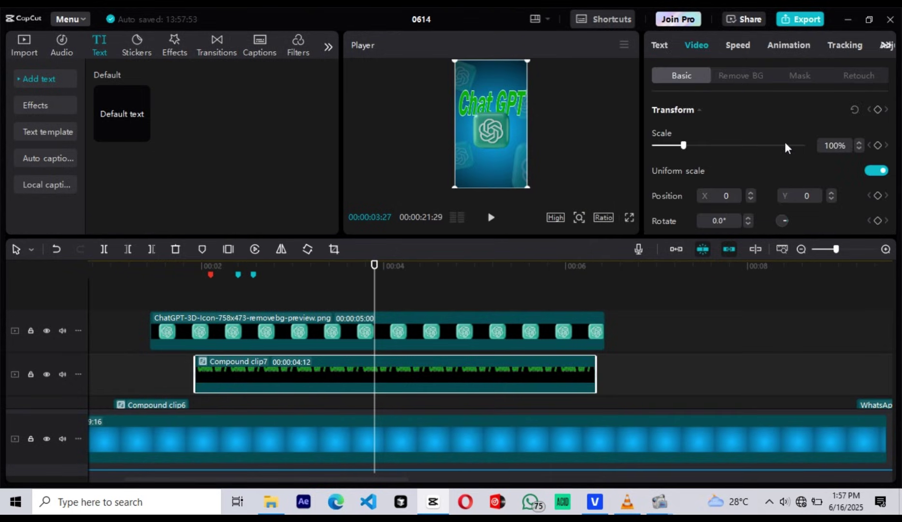
{"action": "left_click", "coordinate": [732, 79]}
{"action": "scroll", "coordinate": [722, 147], "scroll_direction": "down", "scroll_amount": 3}
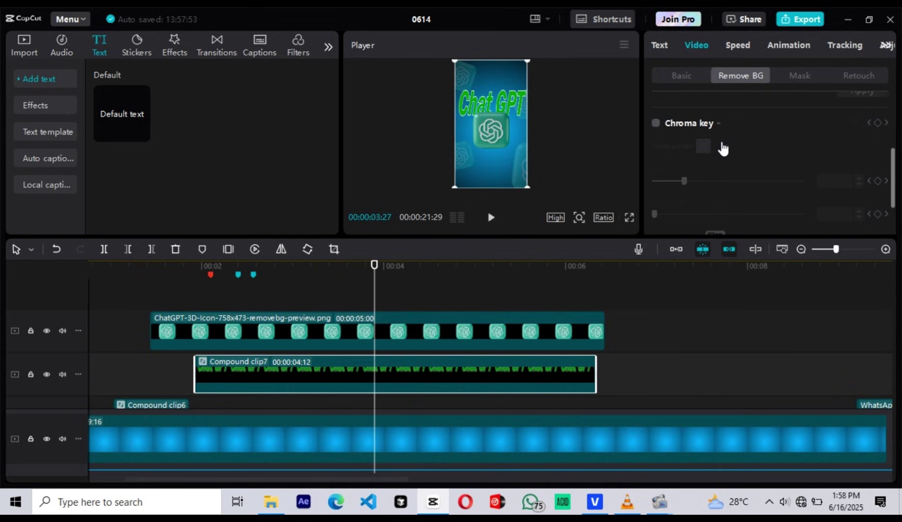
{"action": "left_click", "coordinate": [655, 125]}
{"action": "left_click", "coordinate": [703, 145]}
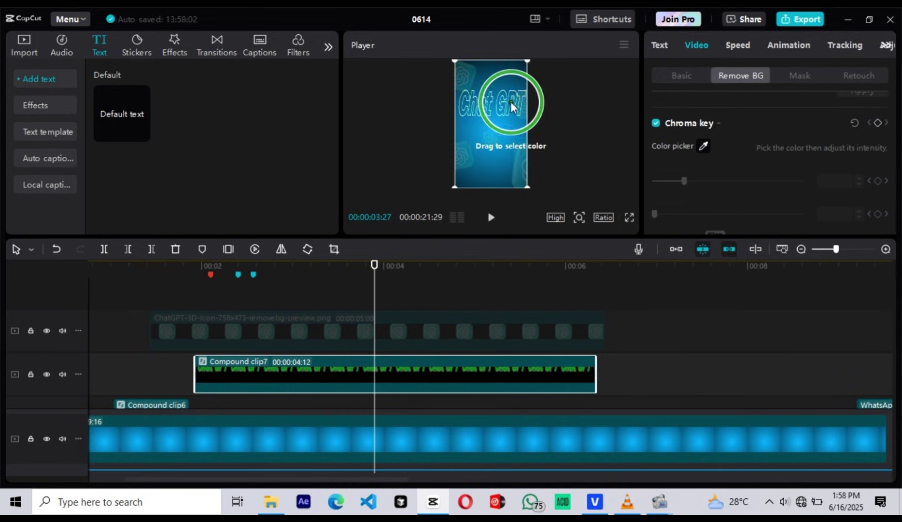
{"action": "left_click", "coordinate": [511, 105]}
{"action": "left_click", "coordinate": [323, 295]}
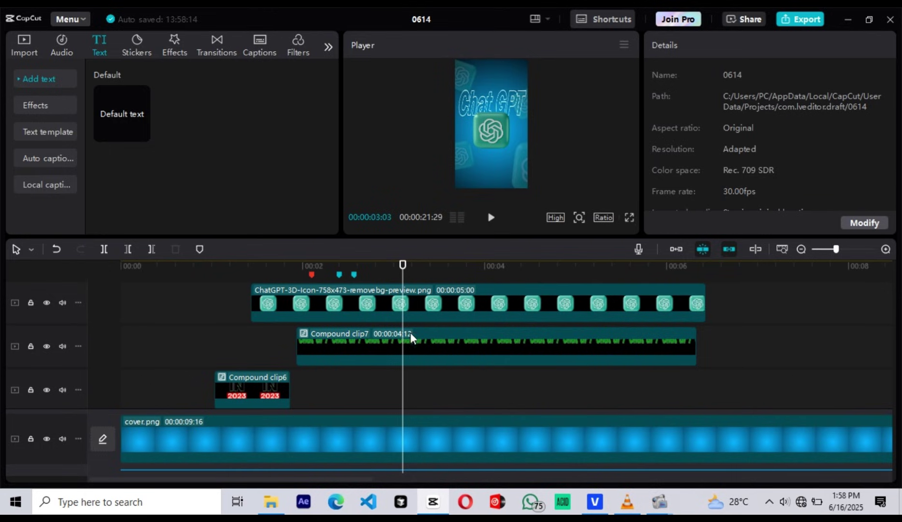
{"action": "left_click", "coordinate": [439, 311]}
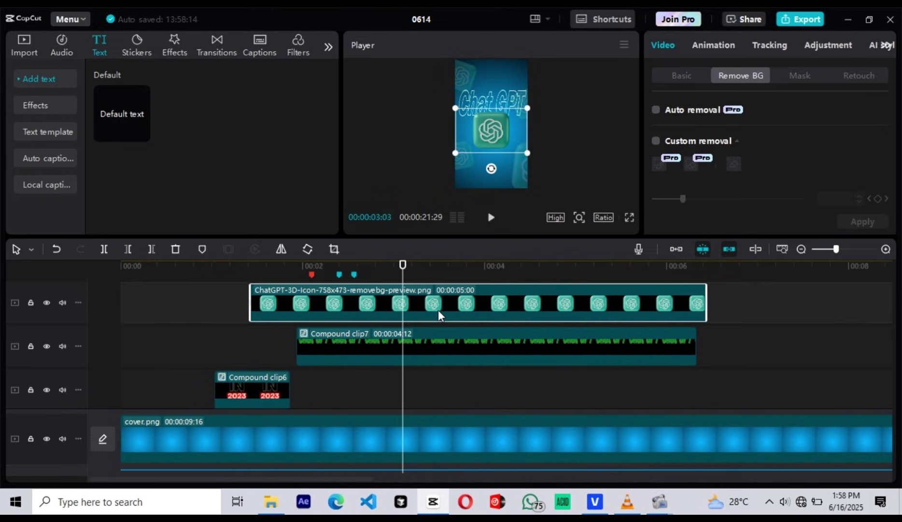
{"action": "key", "text": "ctrl+v"}
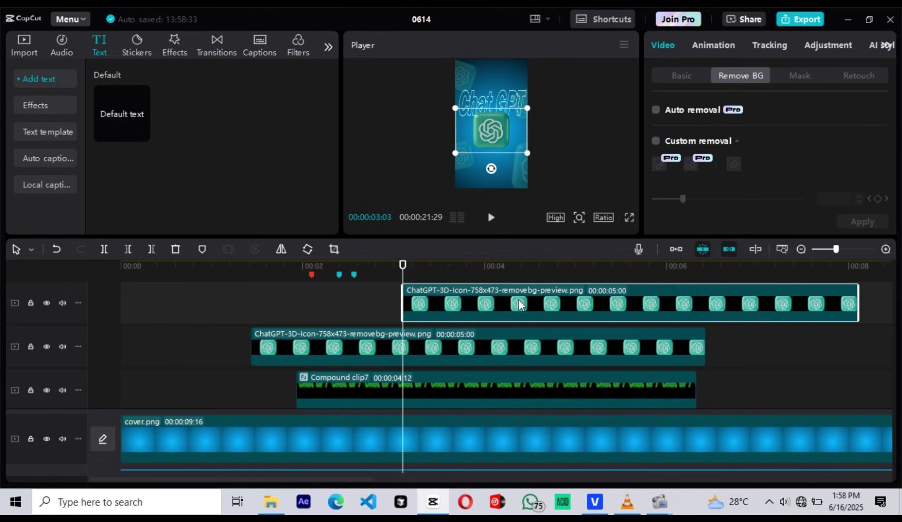
{"action": "left_click_drag", "start_coordinate": [519, 299], "coordinate": [397, 306]}
{"action": "left_click_drag", "start_coordinate": [498, 134], "coordinate": [503, 135]}
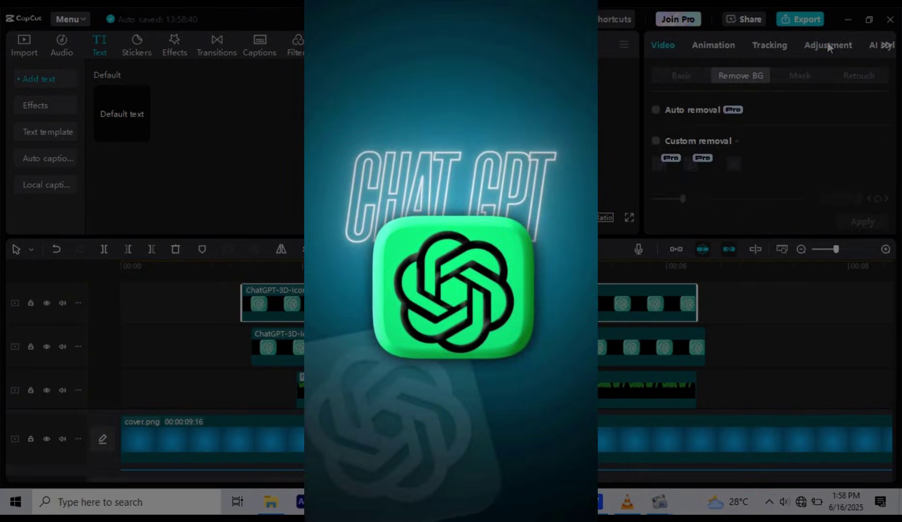
{"action": "left_click", "coordinate": [827, 44]}
{"action": "left_click", "coordinate": [802, 76]}
{"action": "left_click", "coordinate": [771, 75]}
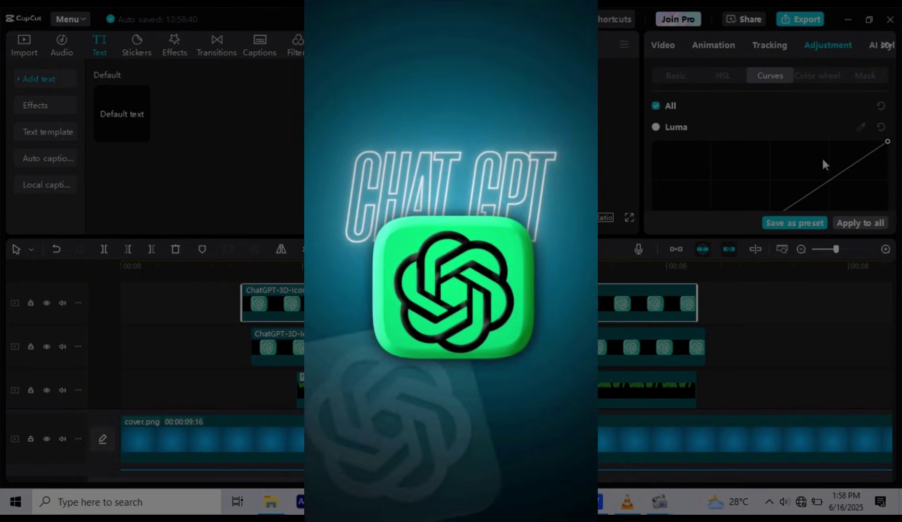
{"action": "scroll", "coordinate": [843, 147], "scroll_direction": "down", "scroll_amount": 2}
{"action": "scroll", "coordinate": [846, 153], "scroll_direction": "up", "scroll_amount": 2}
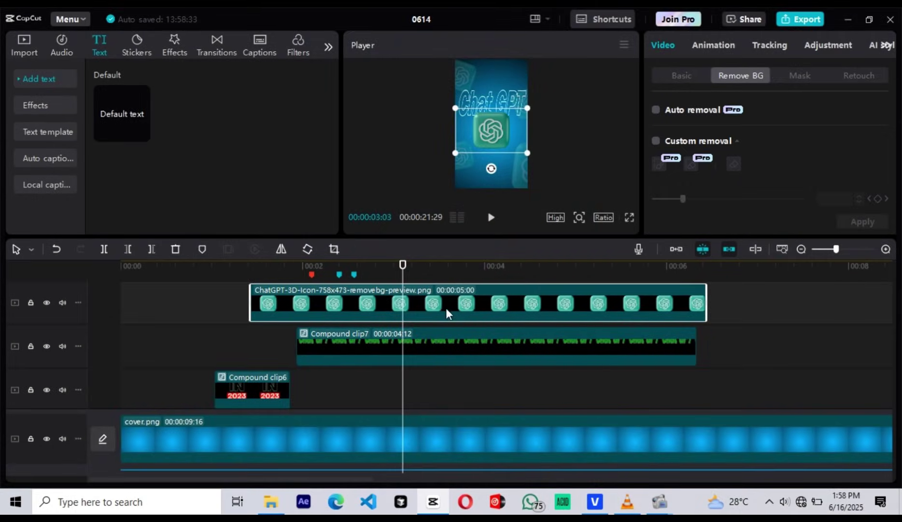
Paste a copy of the ChatGPT icon clip on the track above, roughly aligned with the original, and offset its image slightly down and right
{"action": "key", "text": "ctrl+v"}
{"action": "left_click_drag", "start_coordinate": [519, 303], "coordinate": [358, 306]}
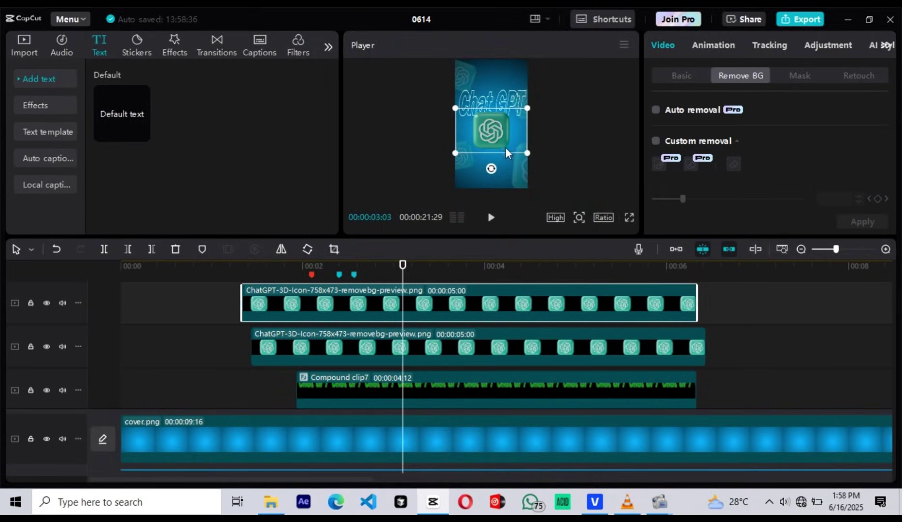
{"action": "left_click_drag", "start_coordinate": [499, 133], "coordinate": [503, 135]}
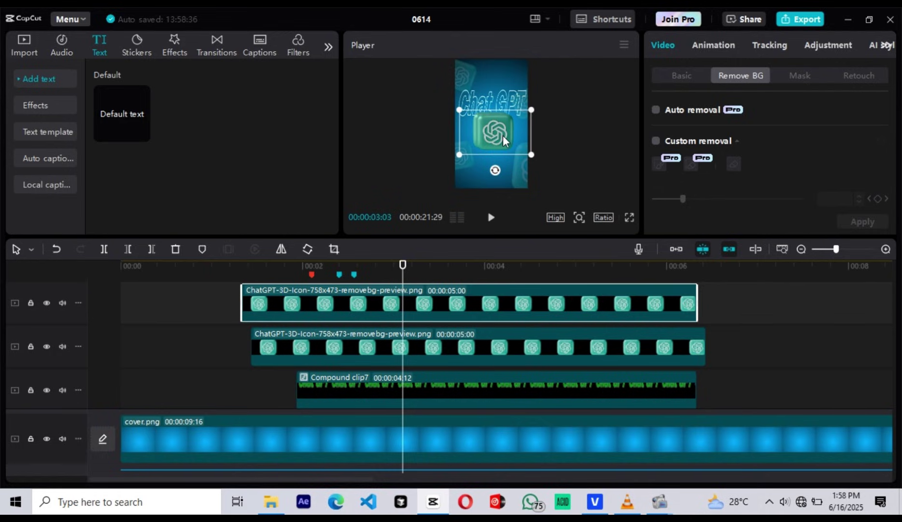
Turn the copied icon black by pulling the Luma curve's highlight endpoint down to zero
{"action": "left_click", "coordinate": [827, 45]}
{"action": "left_click", "coordinate": [802, 76]}
{"action": "left_click", "coordinate": [769, 75]}
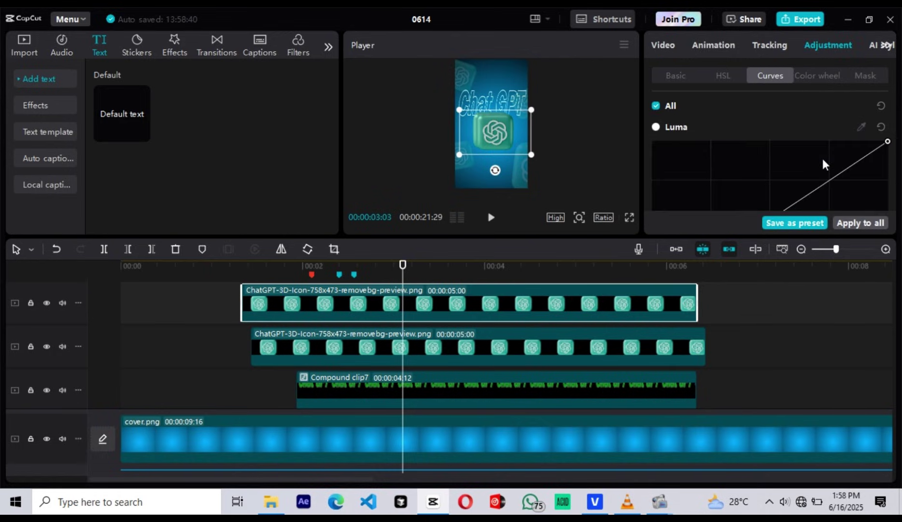
{"action": "scroll", "coordinate": [841, 151], "scroll_direction": "down", "scroll_amount": 2}
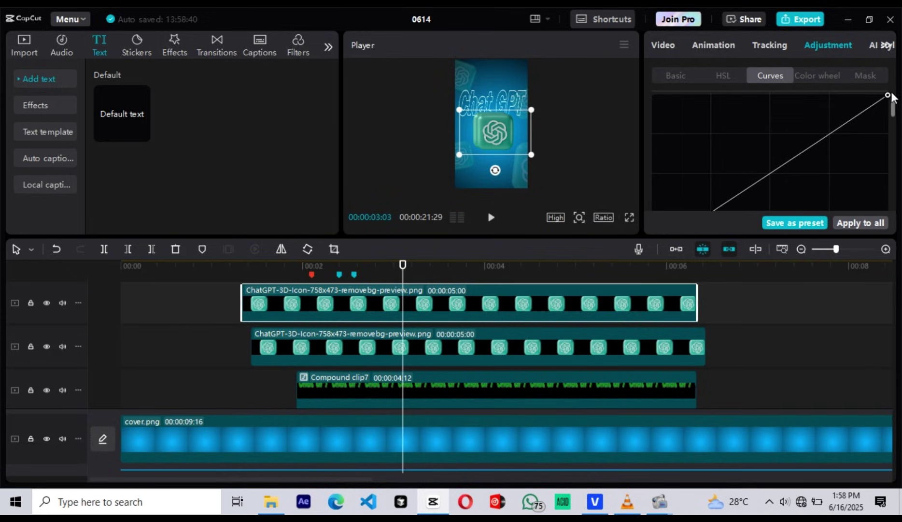
{"action": "left_click_drag", "start_coordinate": [885, 98], "coordinate": [643, 237]}
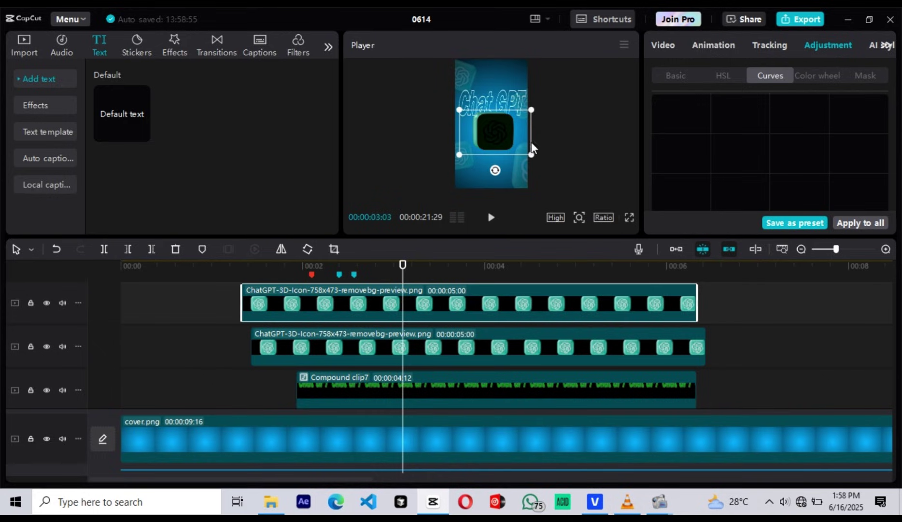
Move the black icon copy to the track beneath the original and adjust its image closer to the icon as a drop shadow
{"action": "left_click_drag", "start_coordinate": [360, 304], "coordinate": [361, 373]}
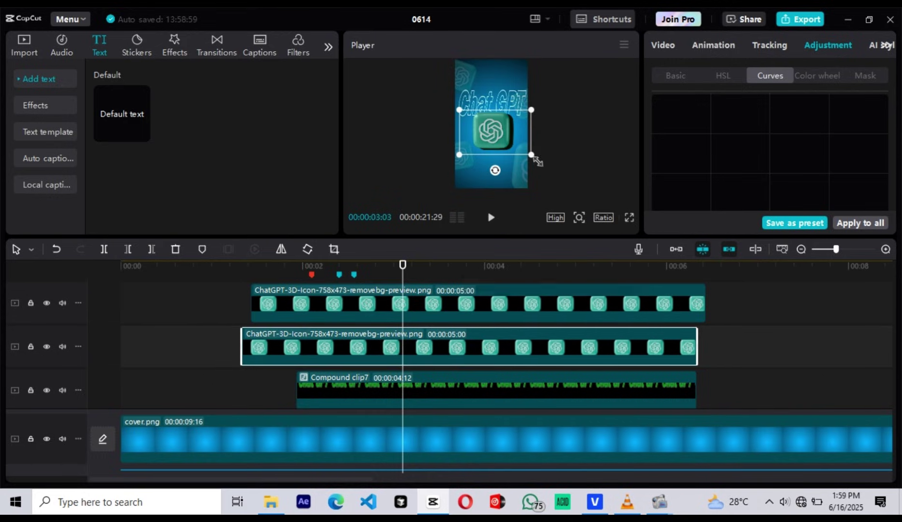
{"action": "left_click", "coordinate": [578, 218]}
{"action": "left_click_drag", "start_coordinate": [554, 239], "coordinate": [613, 240]}
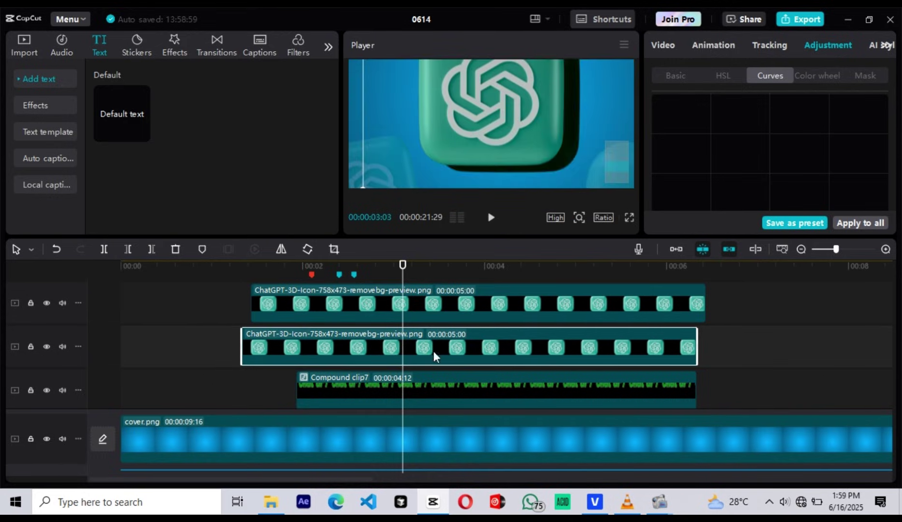
{"action": "left_click", "coordinate": [583, 218]}
{"action": "left_click", "coordinate": [582, 218]}
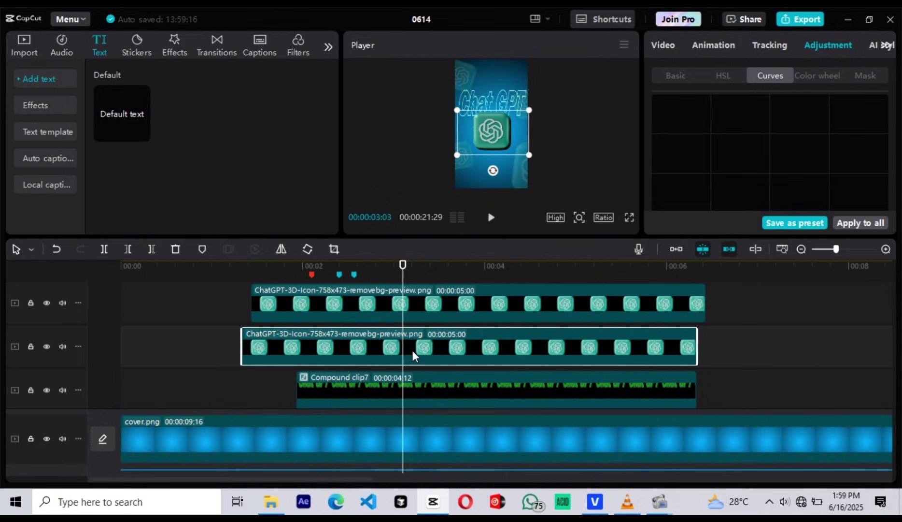
Apply the Blur video effect to the black shadow clip and set its blur to 42
{"action": "left_click", "coordinate": [178, 46]}
{"action": "scroll", "coordinate": [164, 149], "scroll_direction": "down", "scroll_amount": 2}
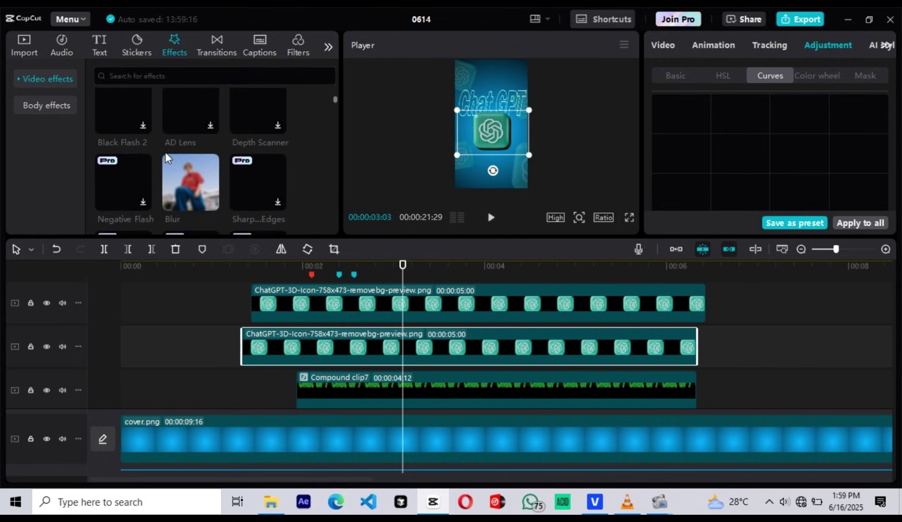
{"action": "scroll", "coordinate": [165, 152], "scroll_direction": "down", "scroll_amount": 1}
{"action": "left_click_drag", "start_coordinate": [165, 152], "coordinate": [339, 349]}
{"action": "left_click_drag", "start_coordinate": [736, 162], "coordinate": [726, 162]}
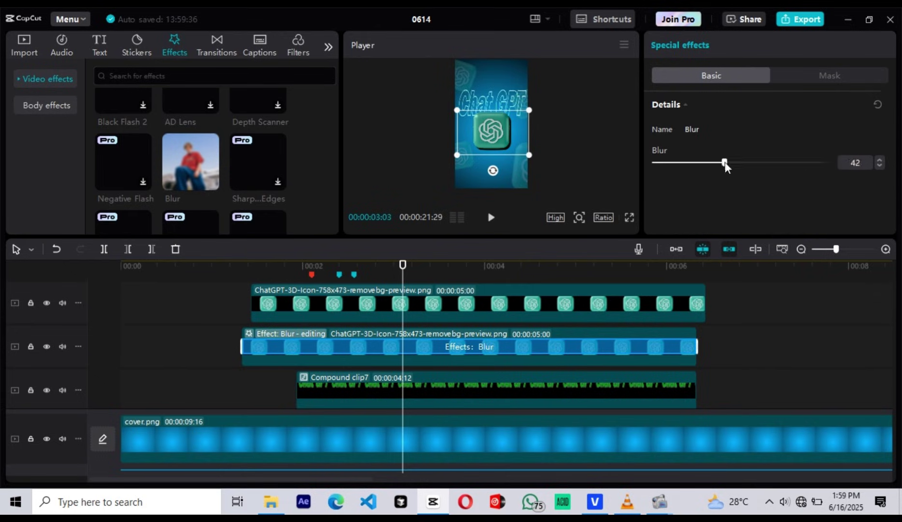
{"action": "left_click", "coordinate": [581, 333]}
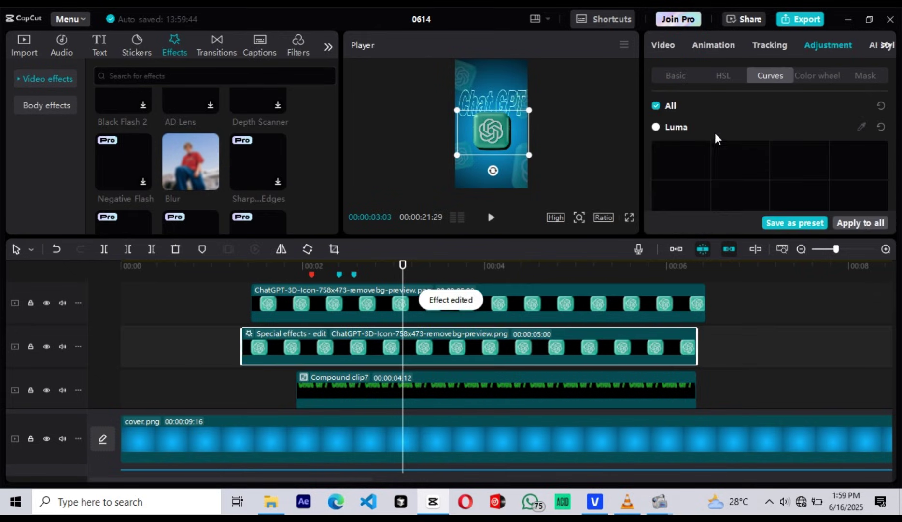
Lower the black shadow clip's blend opacity to 32%
{"action": "left_click", "coordinate": [670, 45]}
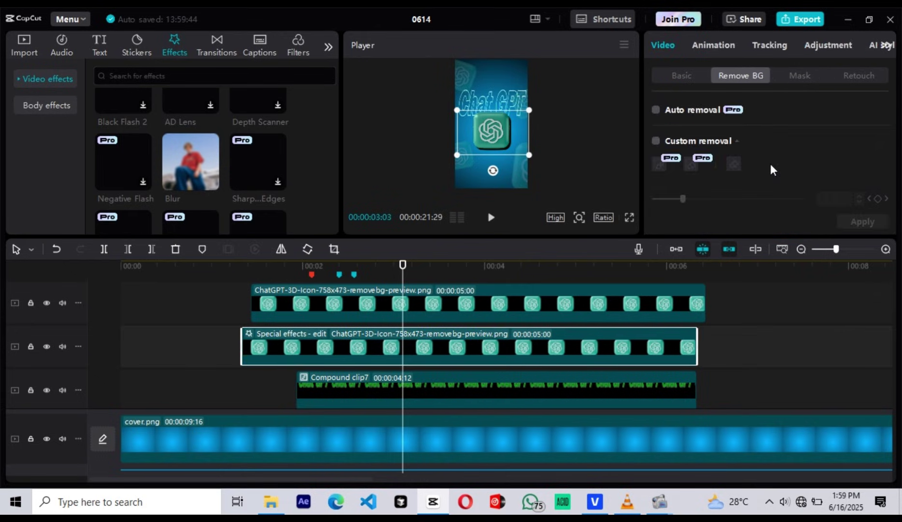
{"action": "scroll", "coordinate": [770, 164], "scroll_direction": "down", "scroll_amount": 2}
{"action": "left_click", "coordinate": [675, 74]}
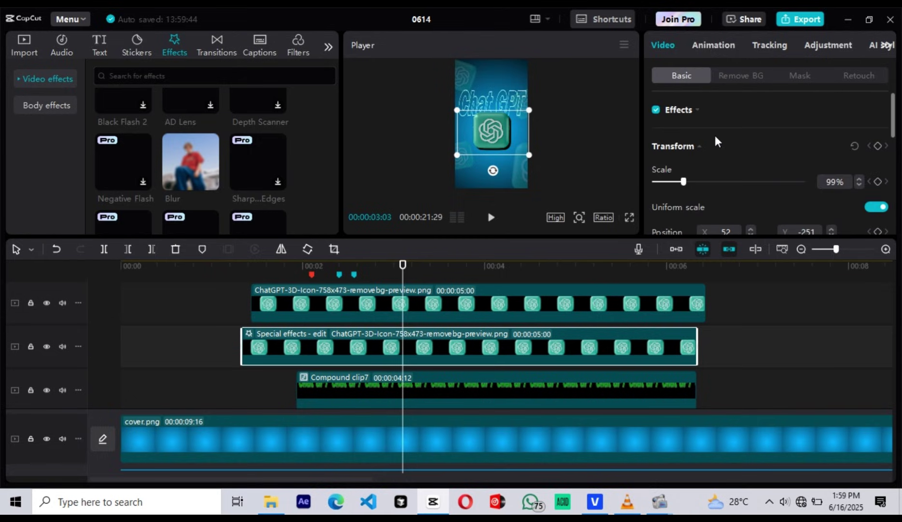
{"action": "scroll", "coordinate": [715, 138], "scroll_direction": "down", "scroll_amount": 5}
{"action": "scroll", "coordinate": [714, 137], "scroll_direction": "up", "scroll_amount": 3}
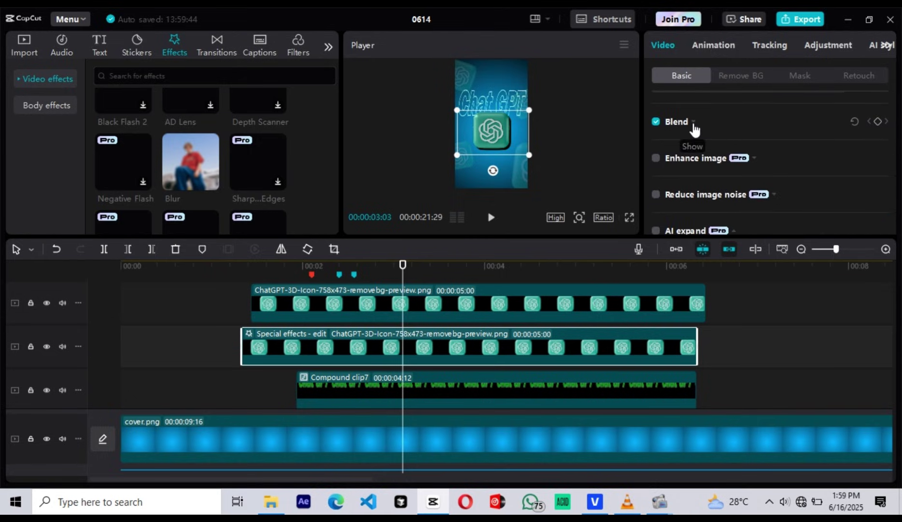
{"action": "left_click", "coordinate": [656, 121]}
{"action": "left_click_drag", "start_coordinate": [803, 182], "coordinate": [733, 179]}
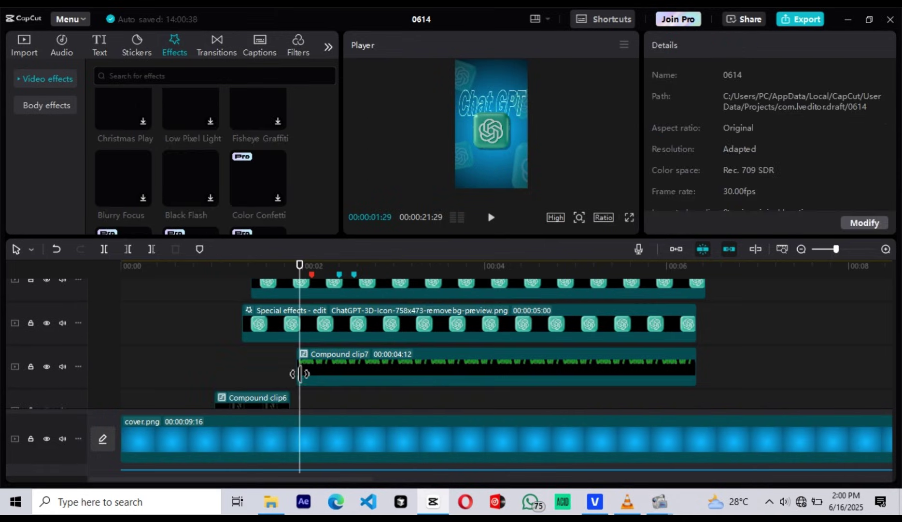
Trim the starts of the icon, shadow and Compound clip7 clips so all three begin together just before the 2-second mark
{"action": "mouse_move", "coordinate": [299, 372]}
{"action": "left_mouse_down"}
{"action": "mouse_move", "coordinate": [249, 372]}
{"action": "mouse_move", "coordinate": [299, 359]}
{"action": "left_mouse_up"}
{"action": "left_click_drag", "start_coordinate": [243, 323], "coordinate": [300, 323]}
{"action": "scroll", "coordinate": [271, 304], "scroll_direction": "up", "scroll_amount": 1}
{"action": "left_click_drag", "start_coordinate": [252, 305], "coordinate": [302, 310]}
{"action": "scroll", "coordinate": [365, 324], "scroll_direction": "down", "scroll_amount": 1}
{"action": "scroll", "coordinate": [451, 351], "scroll_direction": "up", "scroll_amount": 2}
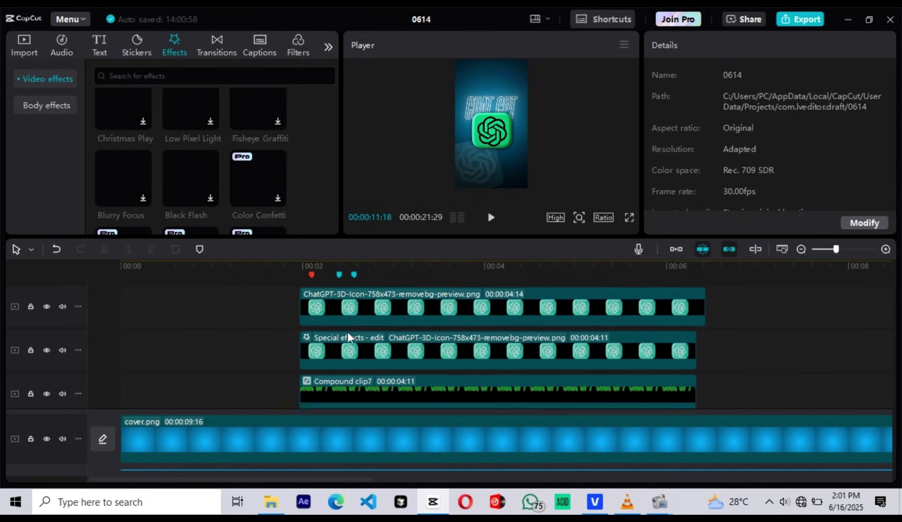
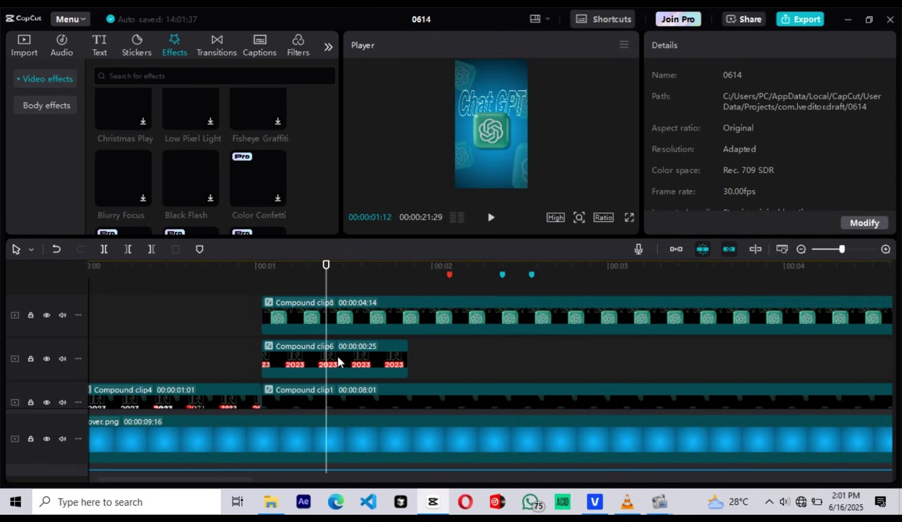
Keyframe Compound clip8 to slide from beyond the frame's lower right (X 2160, Y -1703) at 00:00:01:01 to the centre at 00:00:01:17
{"action": "left_click", "coordinate": [339, 362]}
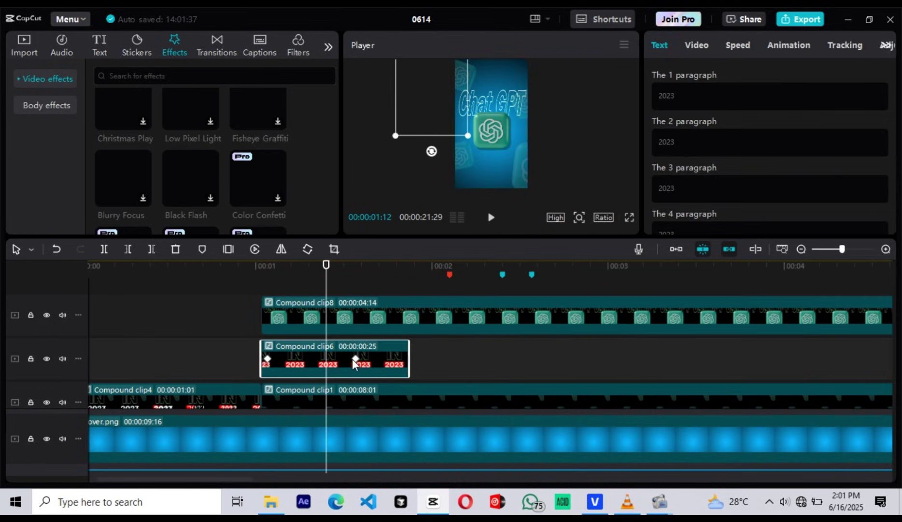
{"action": "left_click", "coordinate": [356, 360]}
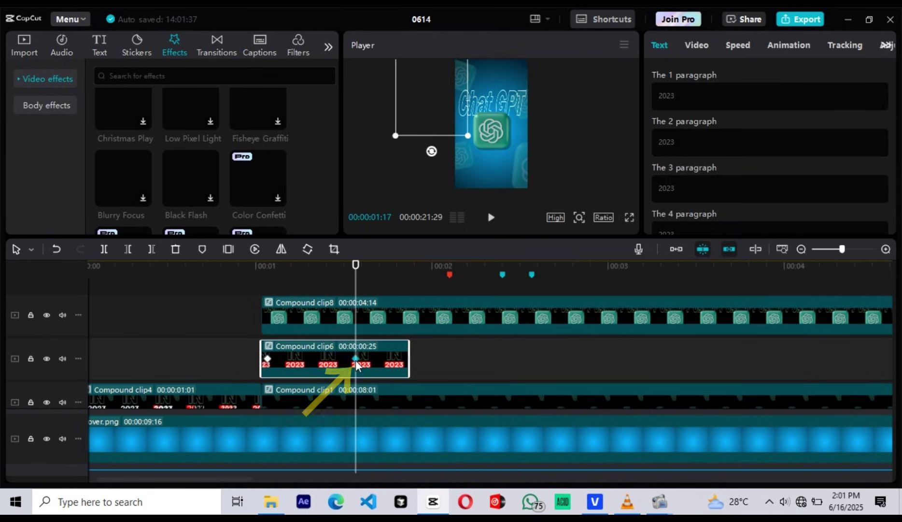
{"action": "left_click", "coordinate": [355, 325]}
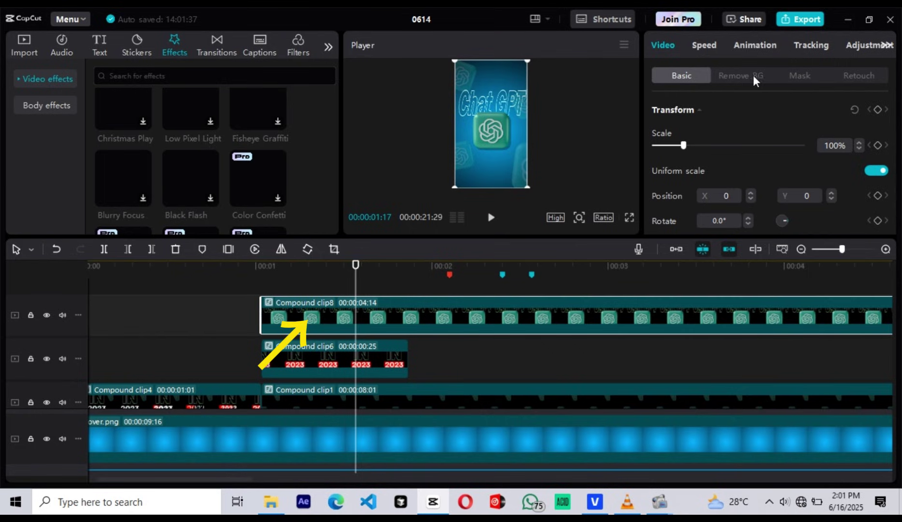
{"action": "left_click", "coordinate": [879, 110]}
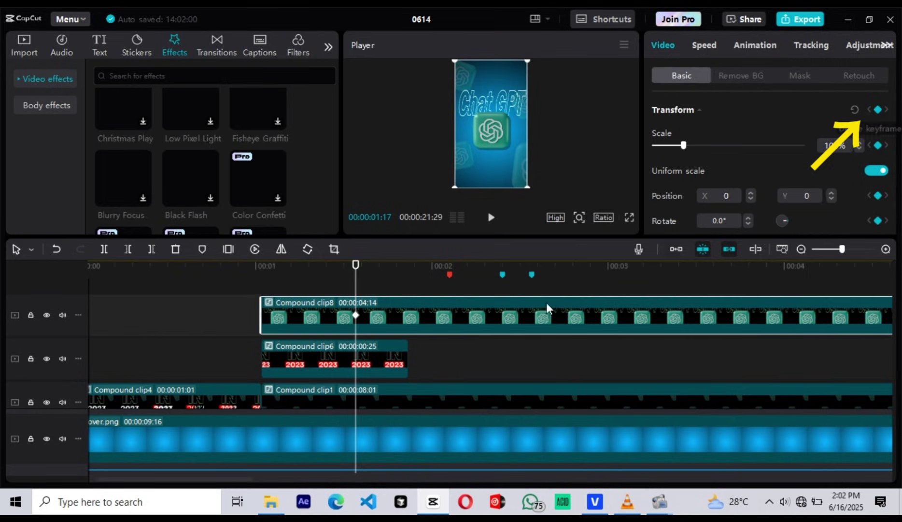
{"action": "left_click", "coordinate": [261, 269]}
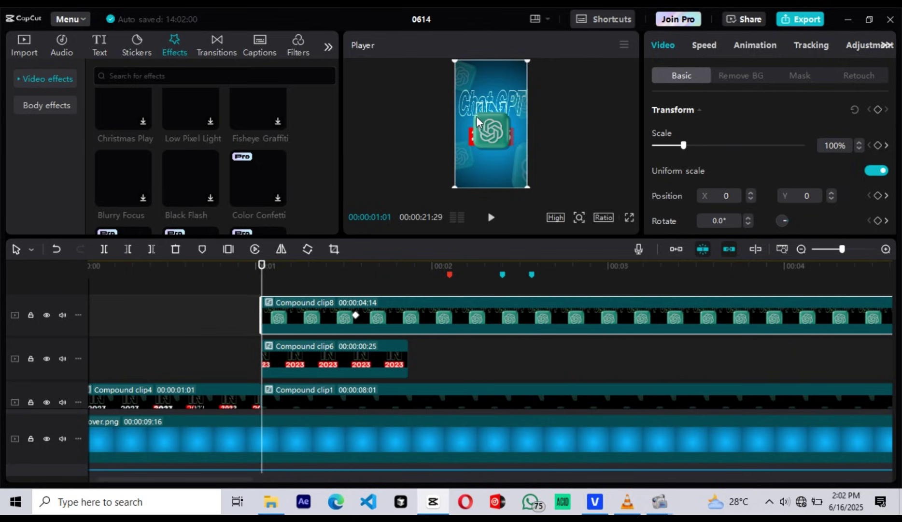
{"action": "left_click_drag", "start_coordinate": [478, 121], "coordinate": [549, 177]}
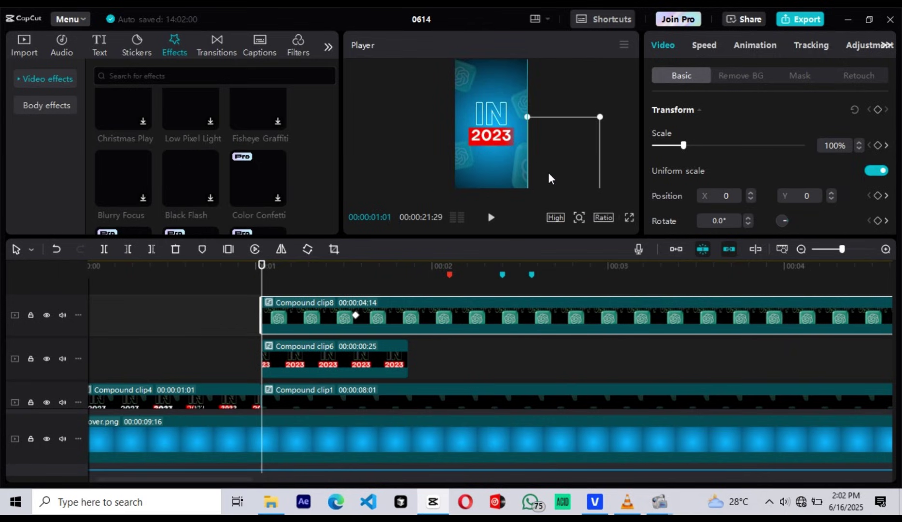
{"action": "left_click", "coordinate": [306, 286]}
{"action": "left_click", "coordinate": [333, 286]}
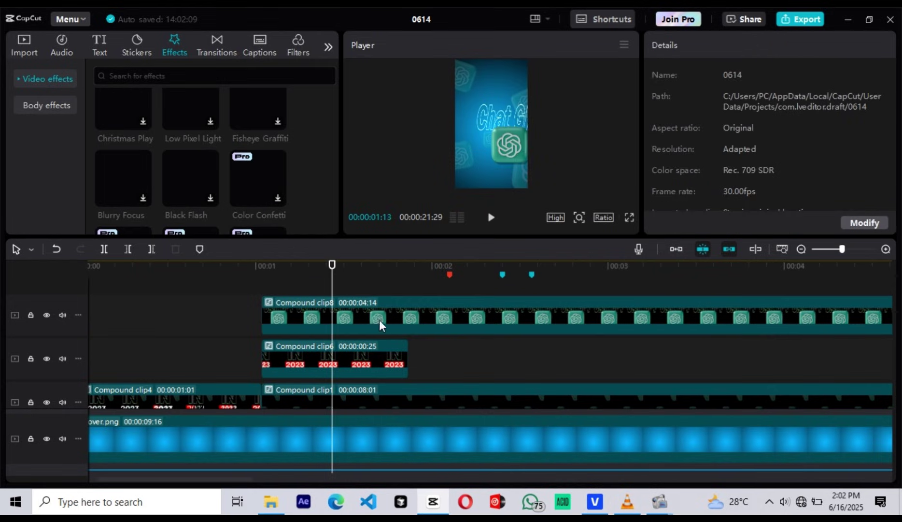
Apply the Cubic Out graph to Compound clip8's position keyframes and preview the slide-in
{"action": "left_click", "coordinate": [394, 328]}
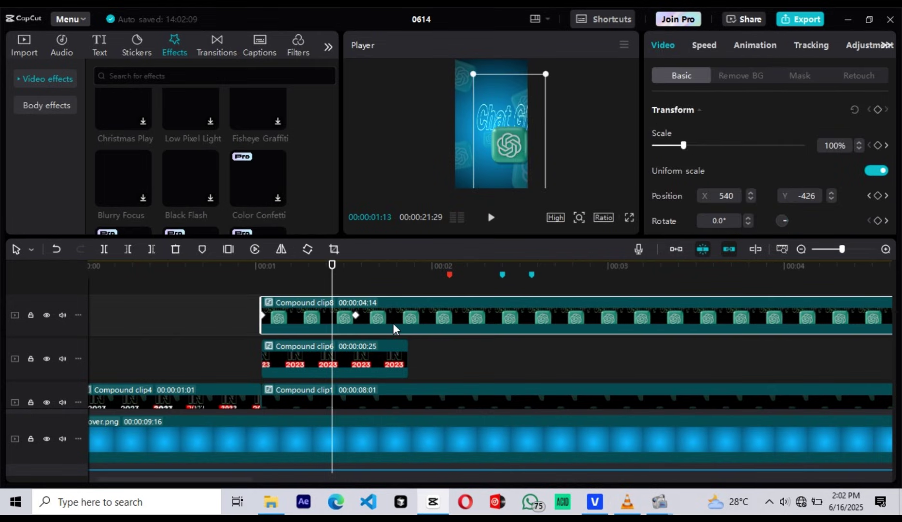
{"action": "key", "text": "alt+k"}
{"action": "scroll", "coordinate": [394, 329], "scroll_direction": "up", "scroll_amount": 1}
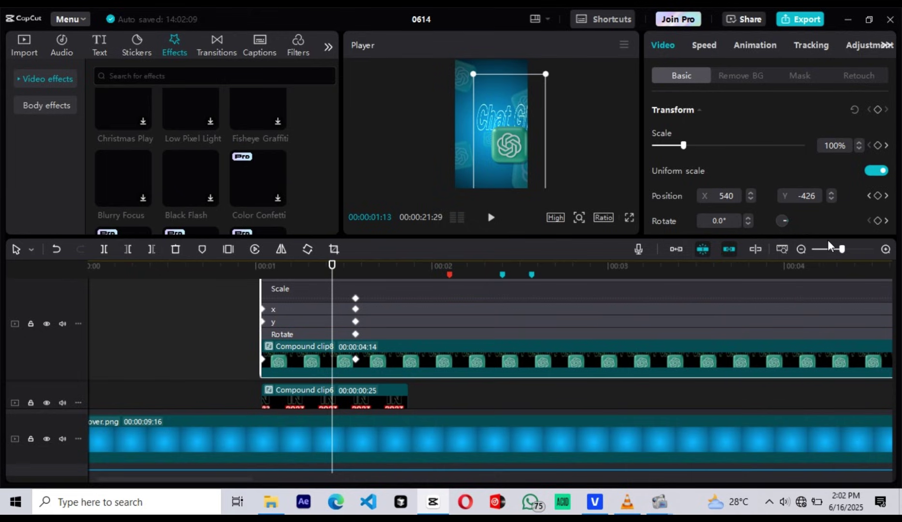
{"action": "left_click_drag", "start_coordinate": [842, 248], "coordinate": [837, 248]}
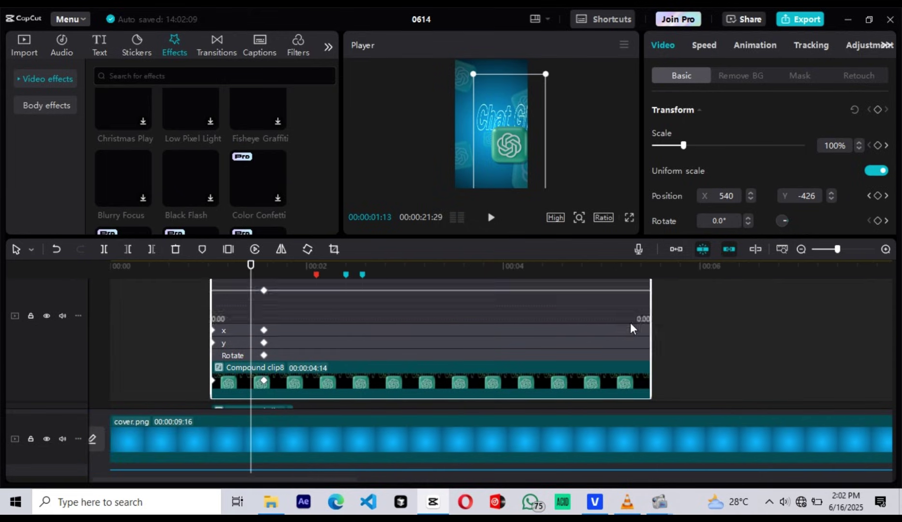
{"action": "left_click", "coordinate": [221, 333]}
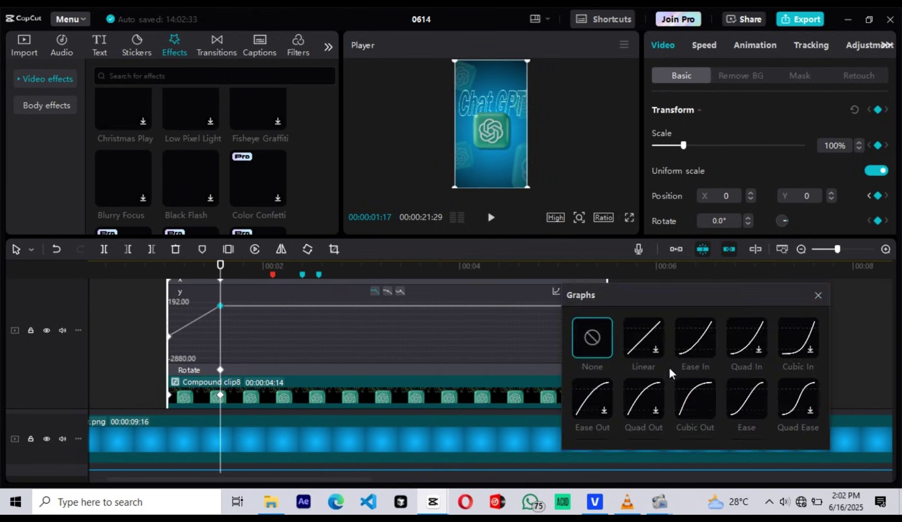
{"action": "left_click", "coordinate": [694, 403]}
{"action": "left_click", "coordinate": [342, 369]}
{"action": "key", "text": "alt+k"}
{"action": "left_click", "coordinate": [162, 296]}
{"action": "key", "text": "space"}
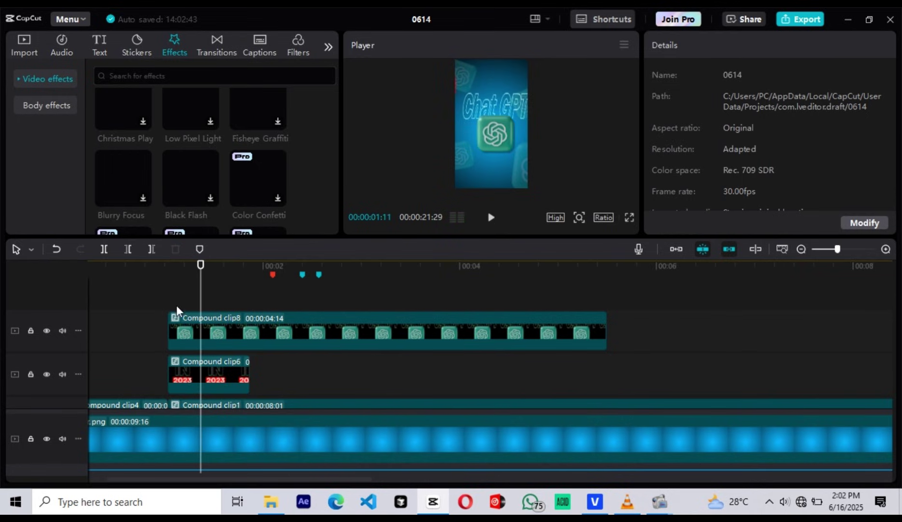
{"action": "left_click", "coordinate": [174, 306]}
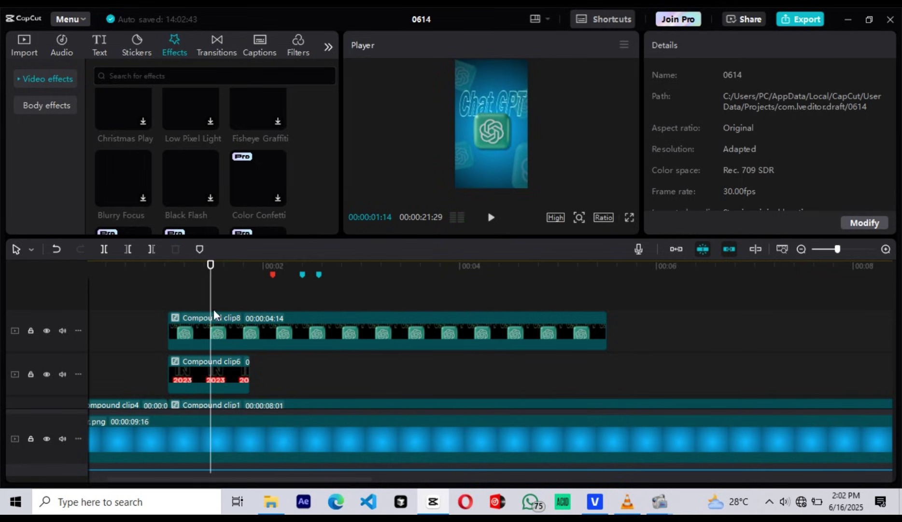
Add a transform keyframe to Compound clip8 at the red marker (00:00:02:03) and trim the clip's end to a duration of 00:00:01:19
{"action": "left_click", "coordinate": [236, 332]}
{"action": "left_click", "coordinate": [254, 305]}
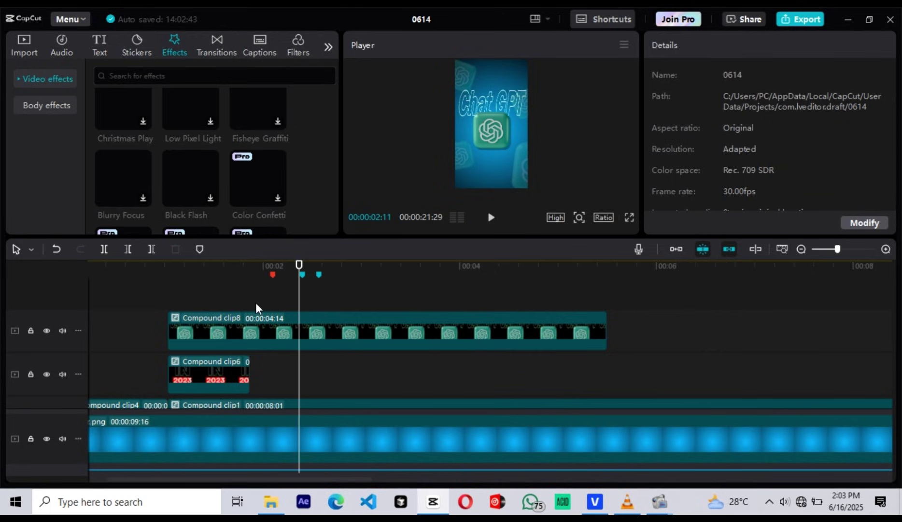
{"action": "left_click", "coordinate": [256, 308]}
{"action": "left_click", "coordinate": [275, 308]}
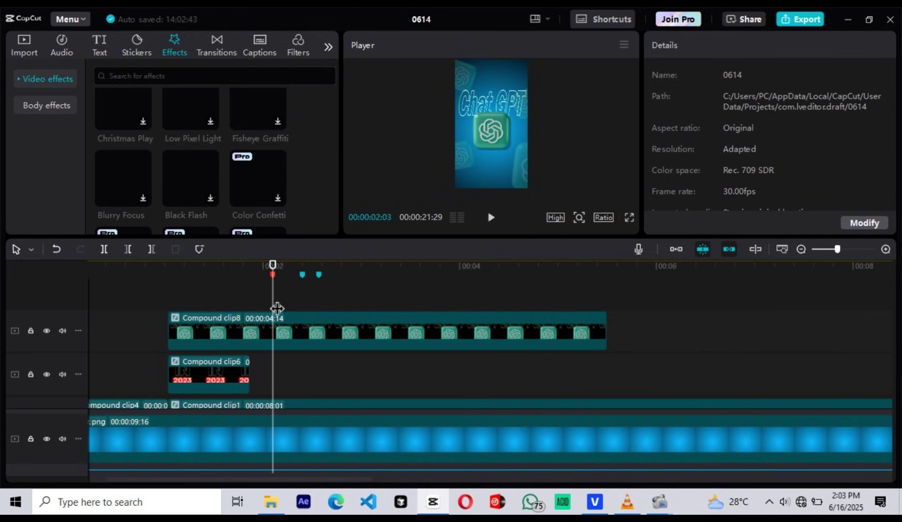
{"action": "left_click", "coordinate": [279, 333]}
{"action": "left_click", "coordinate": [878, 110]}
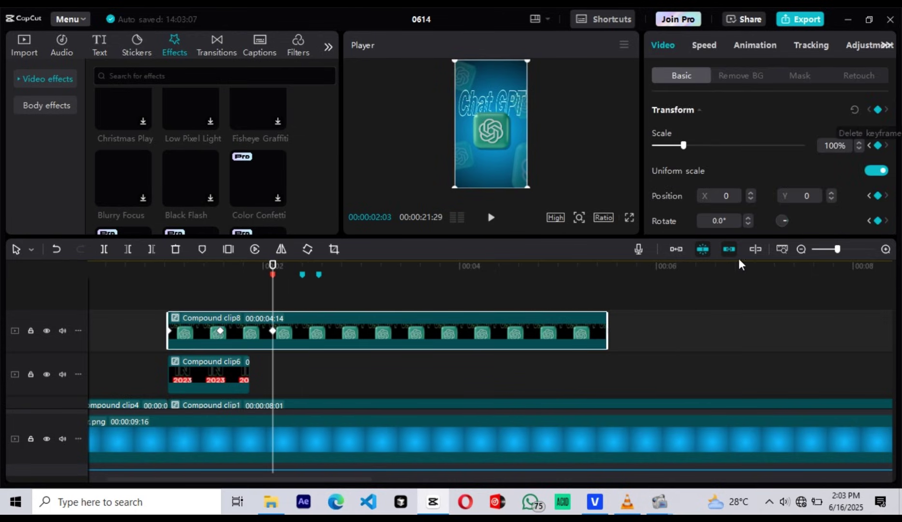
{"action": "left_click_drag", "start_coordinate": [605, 333], "coordinate": [329, 333]}
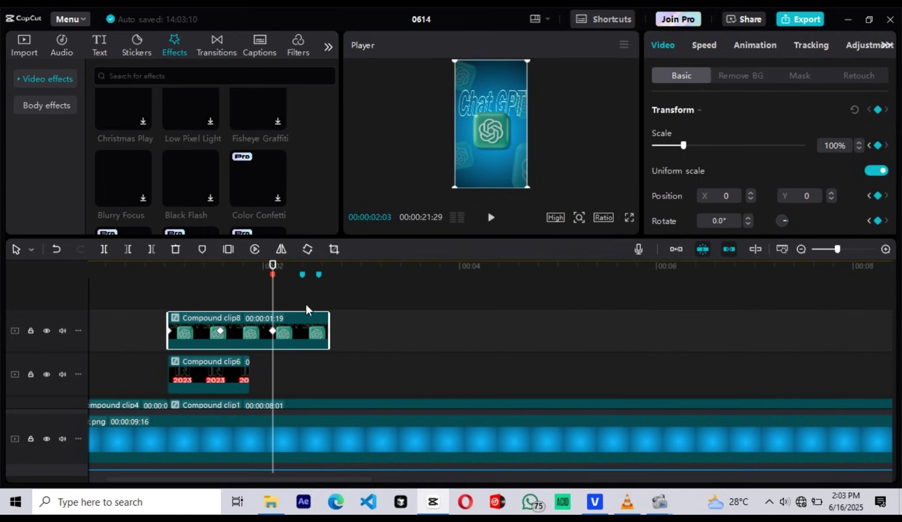
Shrink Compound clip8 to about two-thirds size at the 00:00:02:12 marker to create a scale-down keyframe
{"action": "left_click", "coordinate": [308, 297]}
{"action": "left_click", "coordinate": [304, 332]}
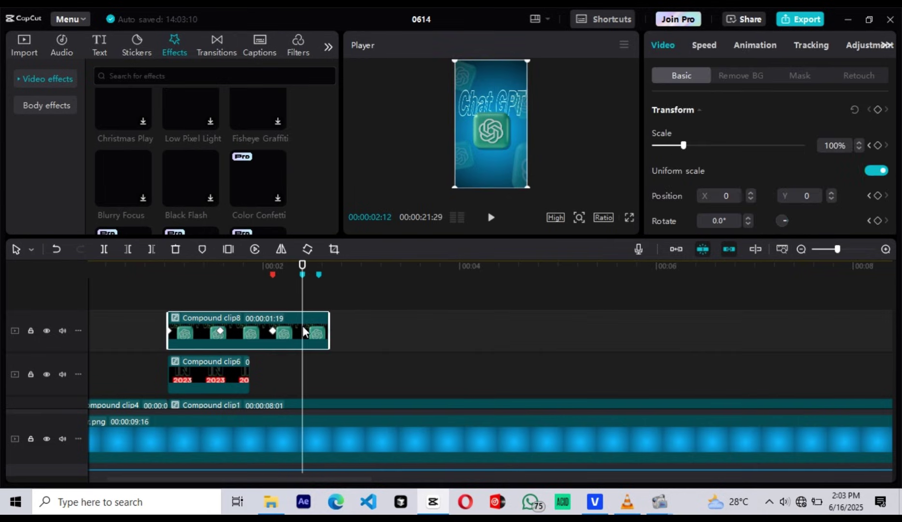
{"action": "left_click_drag", "start_coordinate": [457, 185], "coordinate": [467, 166]}
Keyframe Compound clip8's blend opacity to fade from 100% at 00:00:02:03 to 0% at 00:00:02:12
{"action": "scroll", "coordinate": [710, 190], "scroll_direction": "down", "scroll_amount": 5}
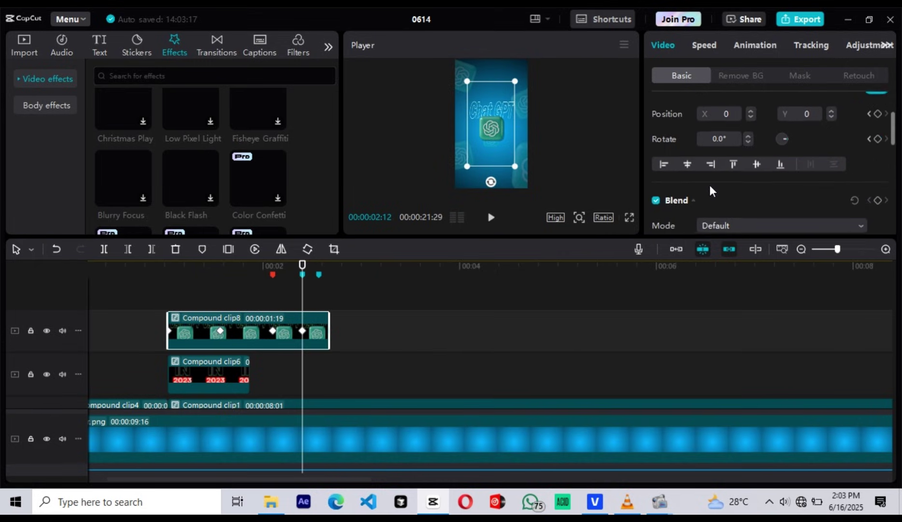
{"action": "left_click", "coordinate": [878, 136]}
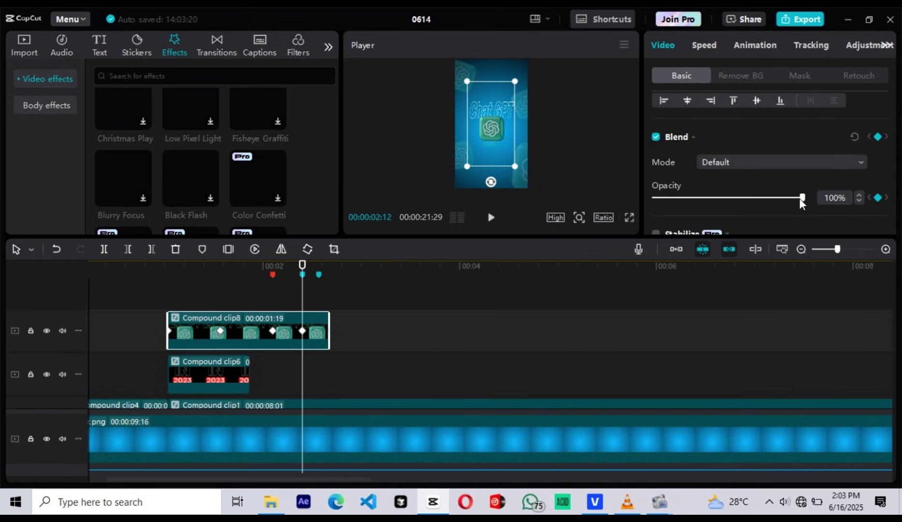
{"action": "left_click_drag", "start_coordinate": [802, 197], "coordinate": [607, 204]}
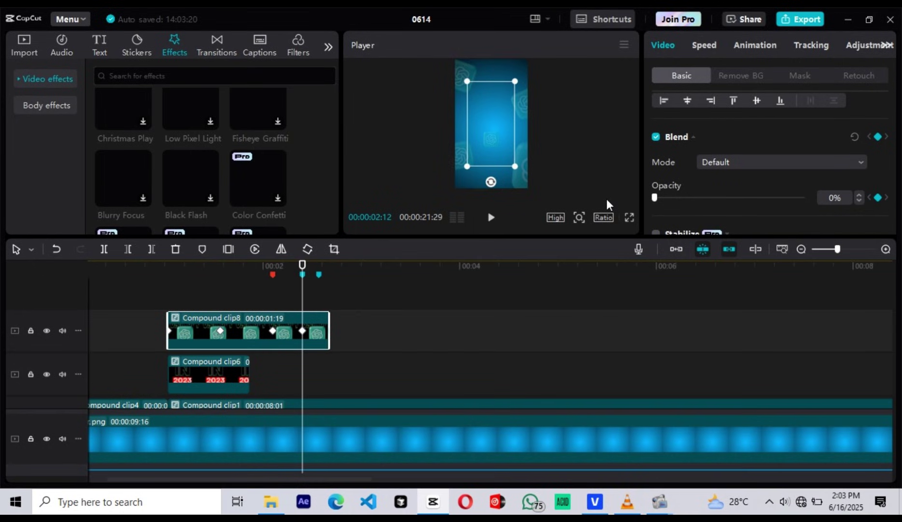
{"action": "left_click", "coordinate": [273, 331]}
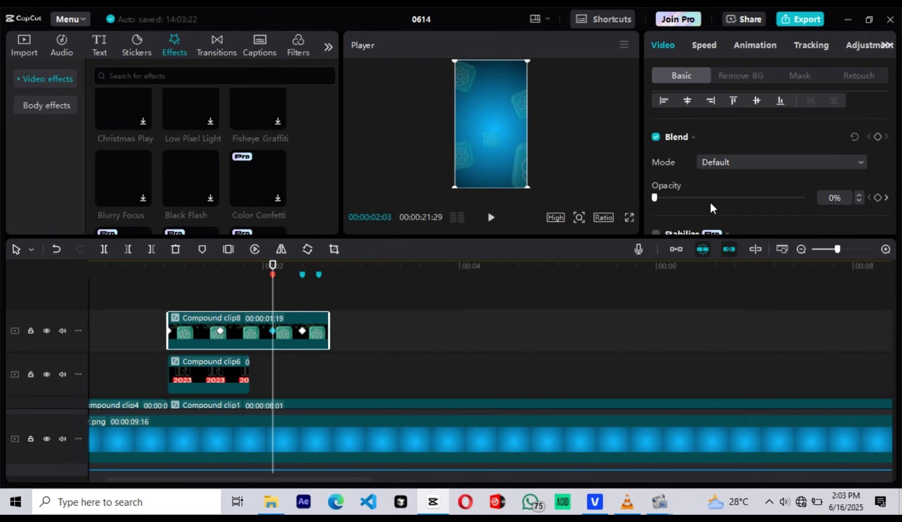
{"action": "left_click_drag", "start_coordinate": [655, 198], "coordinate": [866, 205]}
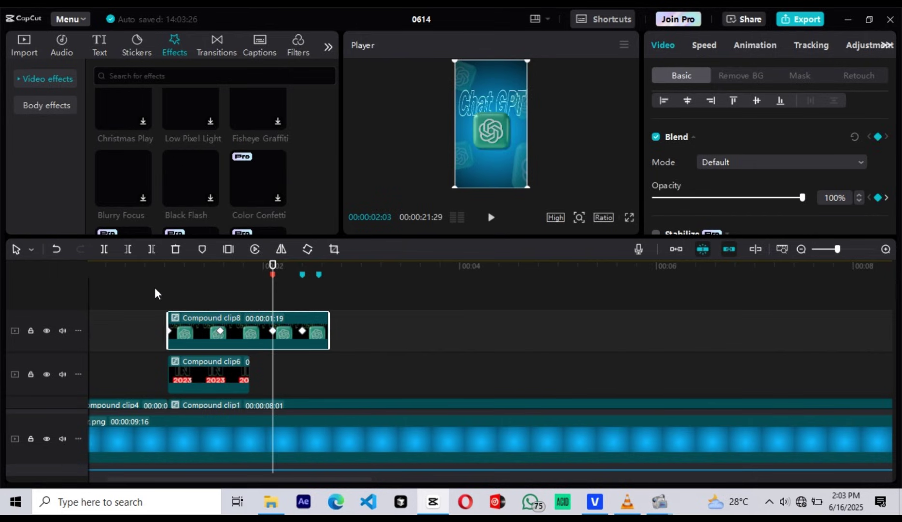
Play the sequence from the start to review the 2023 and Chat GPT scene animations
{"action": "scroll", "coordinate": [128, 293], "scroll_direction": "left", "scroll_amount": 2}
{"action": "left_click", "coordinate": [125, 294]}
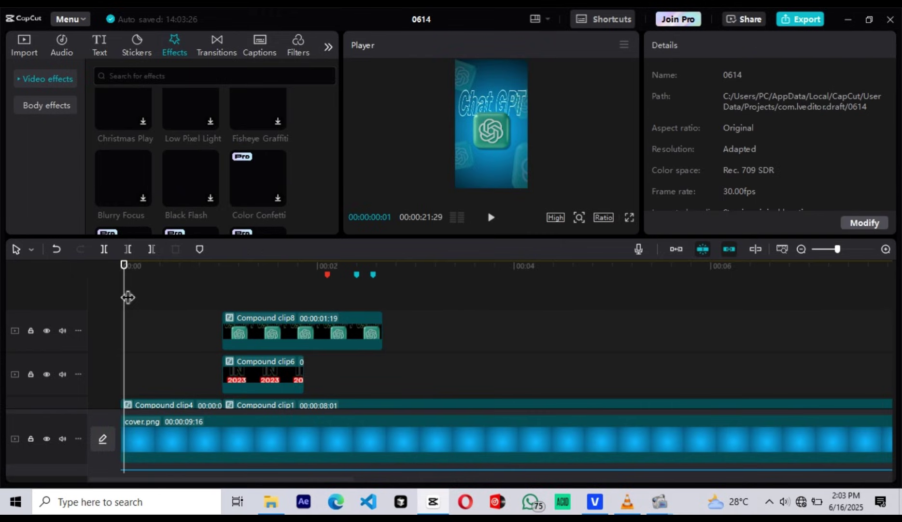
{"action": "key", "text": "space"}
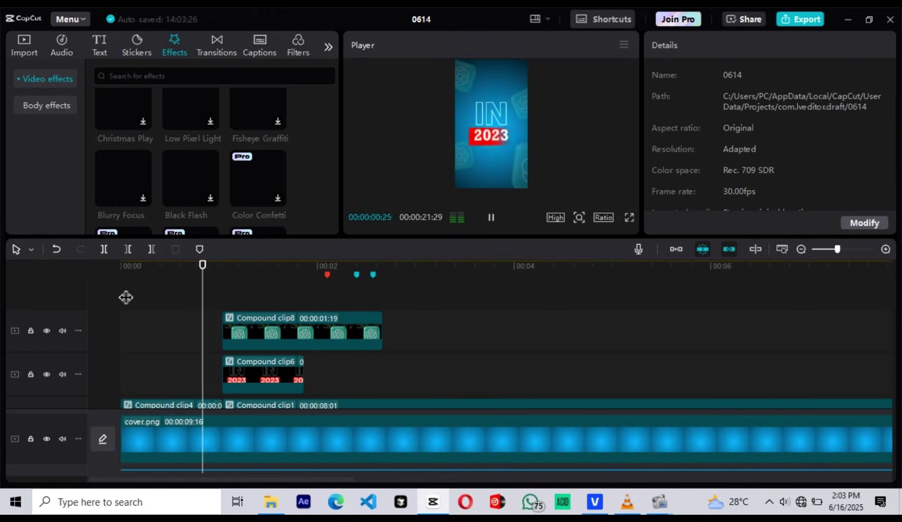
{"action": "key", "text": "space"}
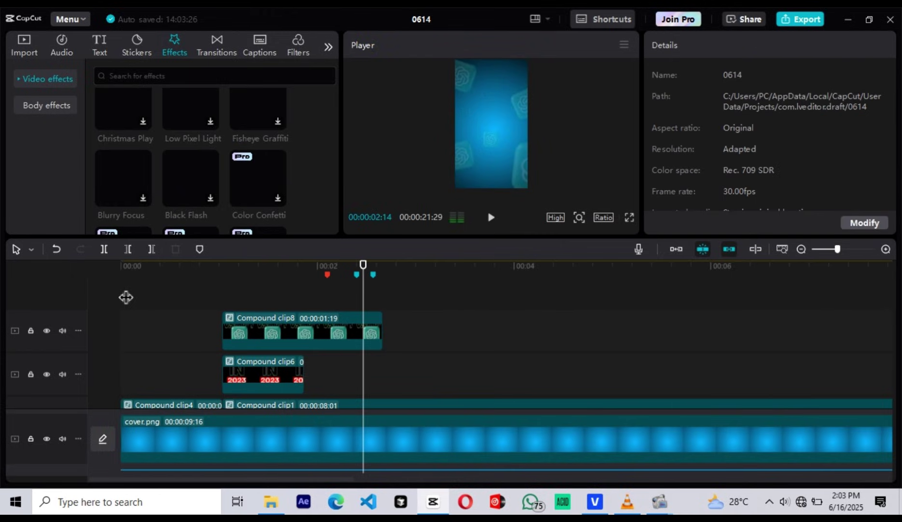
{"action": "left_click", "coordinate": [134, 290]}
{"action": "key", "text": "space"}
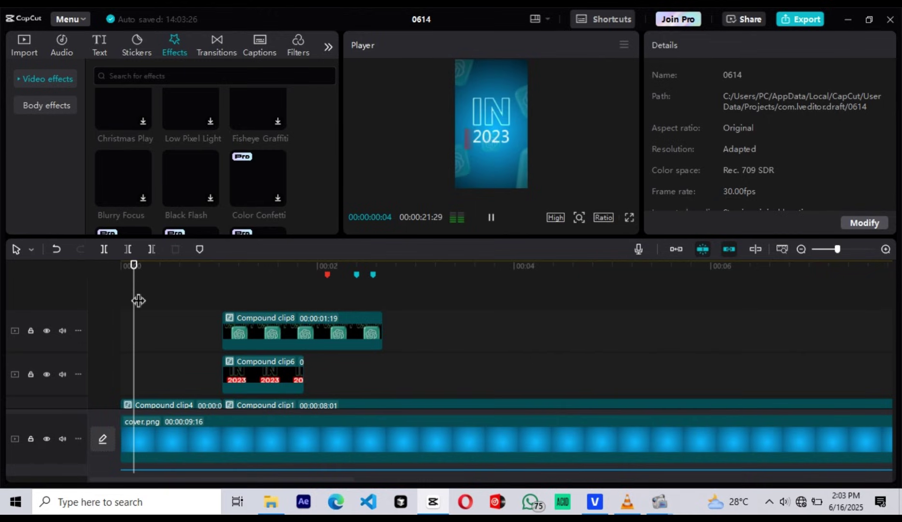
{"action": "key", "text": "space"}
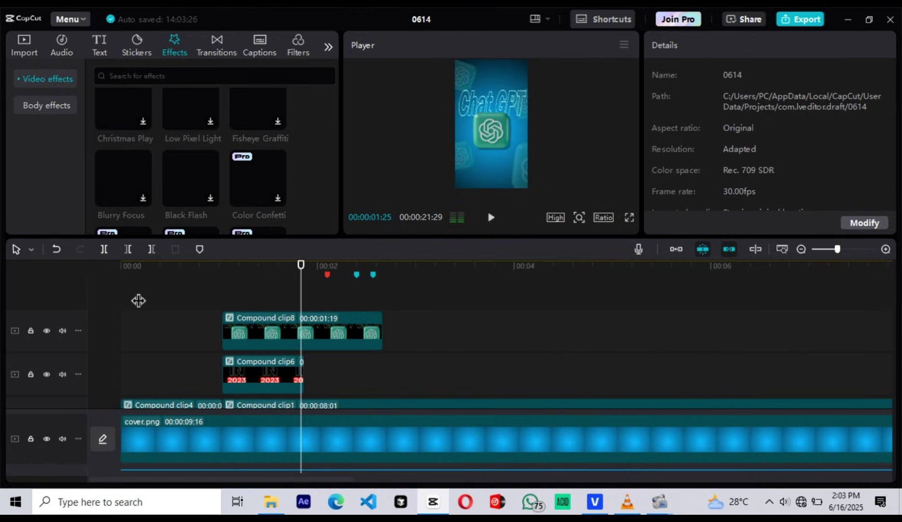
{"action": "left_click", "coordinate": [121, 296]}
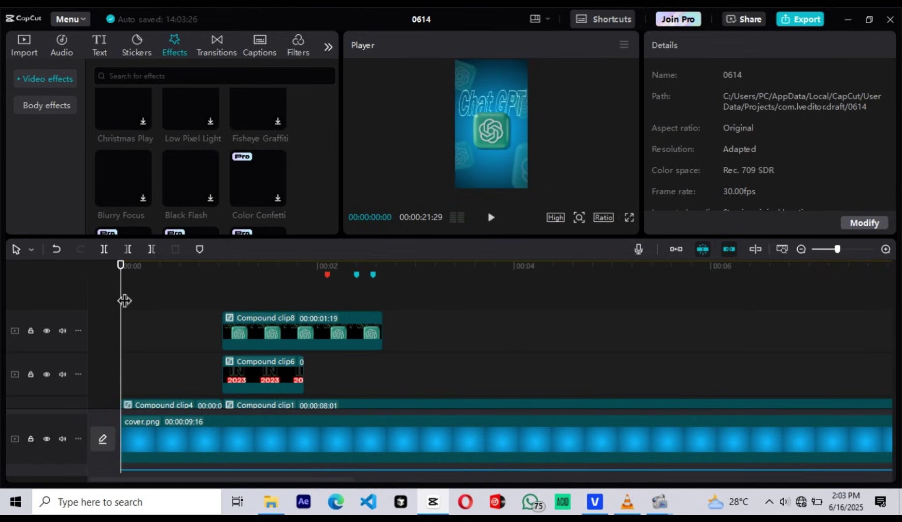
{"action": "key", "text": "space"}
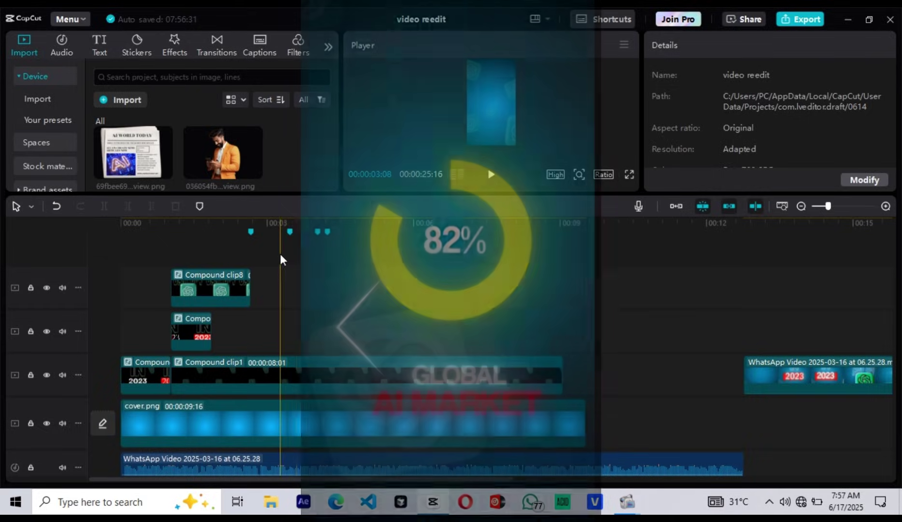
Add a default text clip near the 00:00:03:14 marker on a new track, replace its text with "O" and enlarge it in the preview
{"action": "left_click", "coordinate": [290, 289]}
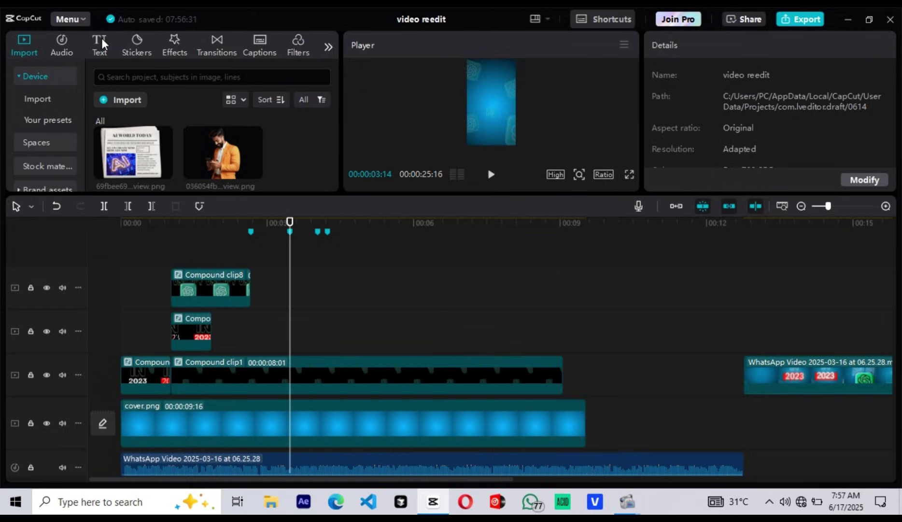
{"action": "left_click", "coordinate": [102, 44]}
{"action": "left_click_drag", "start_coordinate": [117, 115], "coordinate": [313, 262]}
{"action": "left_click", "coordinate": [313, 273]}
{"action": "left_click", "coordinate": [719, 133]}
{"action": "key", "text": "ctrl+a"}
{"action": "key", "text": "BackSpace"}
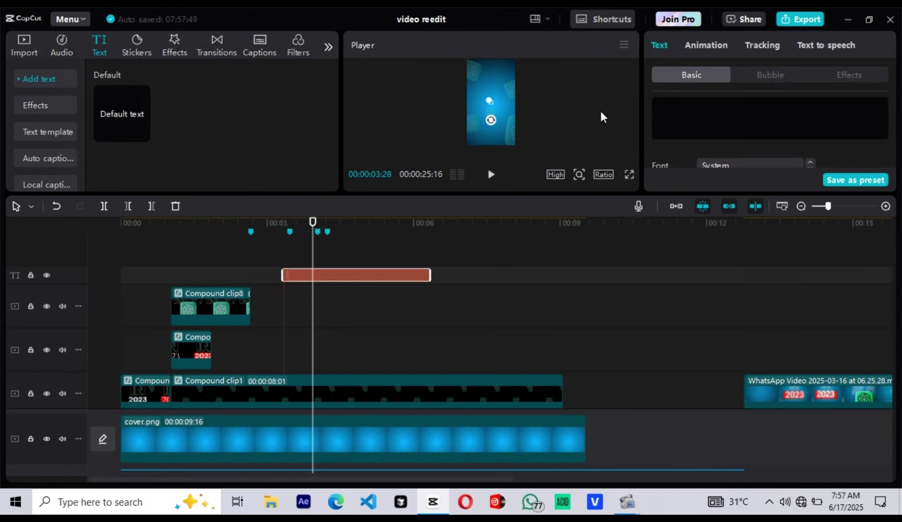
{"action": "type", "text": "o"}
{"action": "left_click_drag", "start_coordinate": [488, 100], "coordinate": [470, 86]}
Change the "O" text's font to Century Gothic Bold and enlarge it to span the frame's width
{"action": "scroll", "coordinate": [753, 161], "scroll_direction": "down", "scroll_amount": 2}
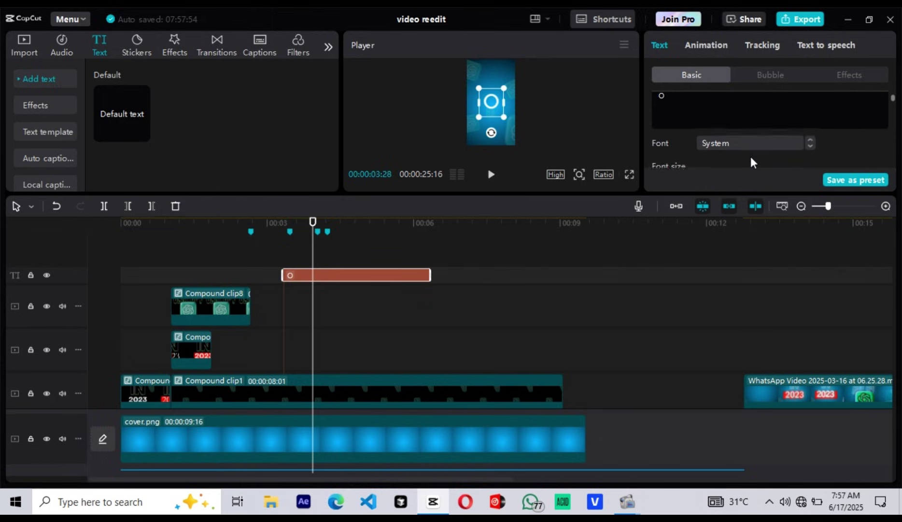
{"action": "left_click", "coordinate": [768, 135]}
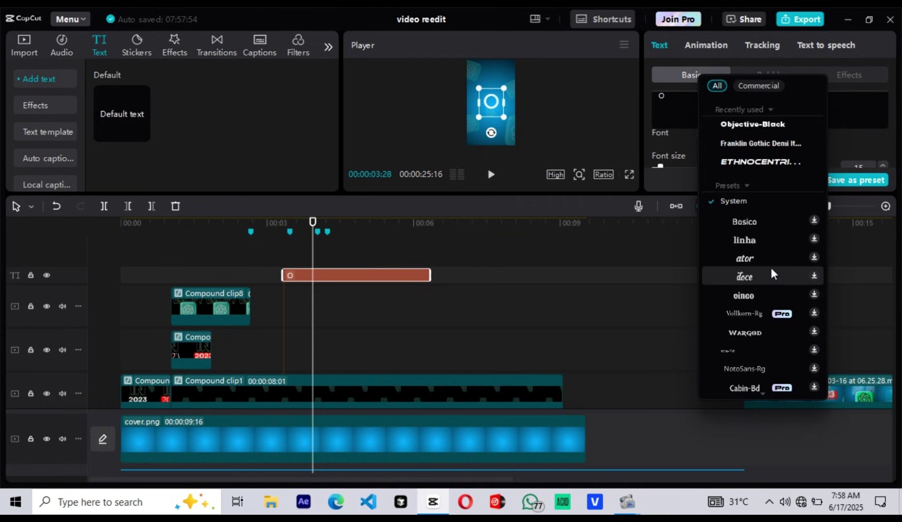
{"action": "scroll", "coordinate": [771, 272], "scroll_direction": "down", "scroll_amount": 1}
{"action": "left_click", "coordinate": [728, 159]}
{"action": "left_click", "coordinate": [757, 139]}
{"action": "left_click", "coordinate": [746, 145]}
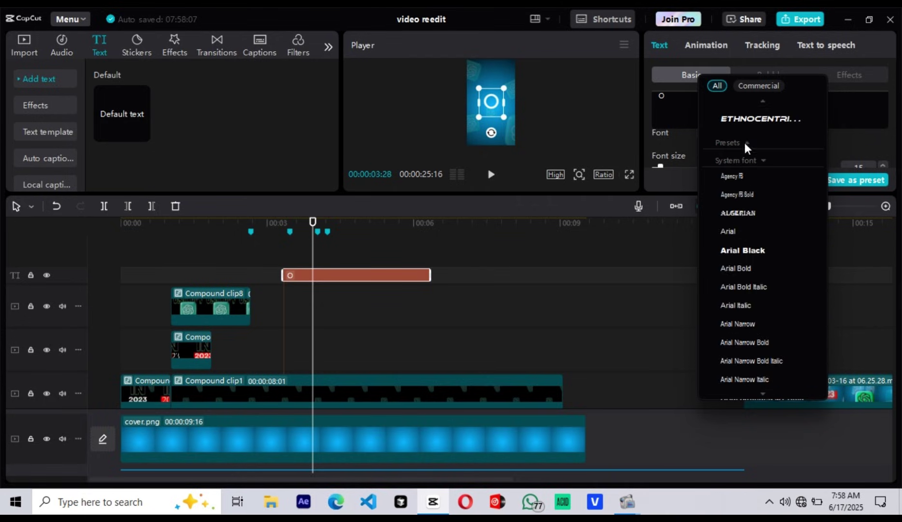
{"action": "scroll", "coordinate": [754, 336], "scroll_direction": "down", "scroll_amount": 3}
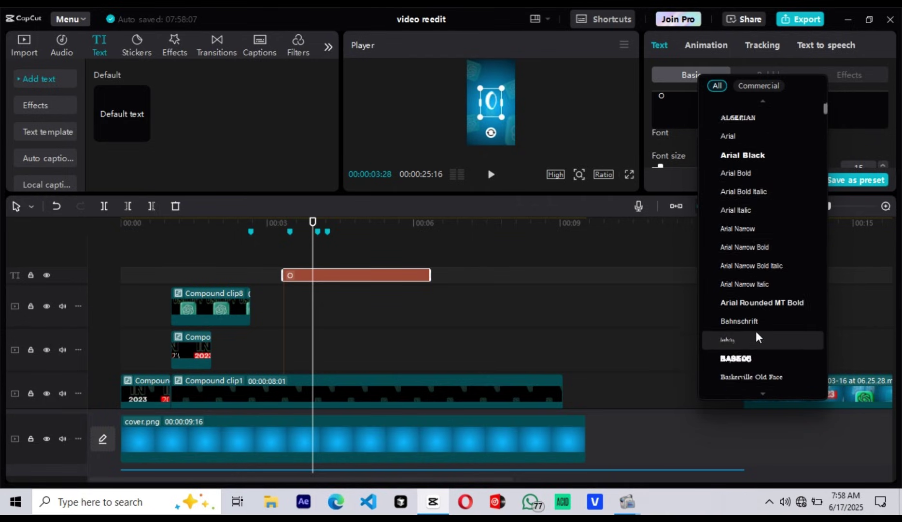
{"action": "left_click", "coordinate": [756, 328]}
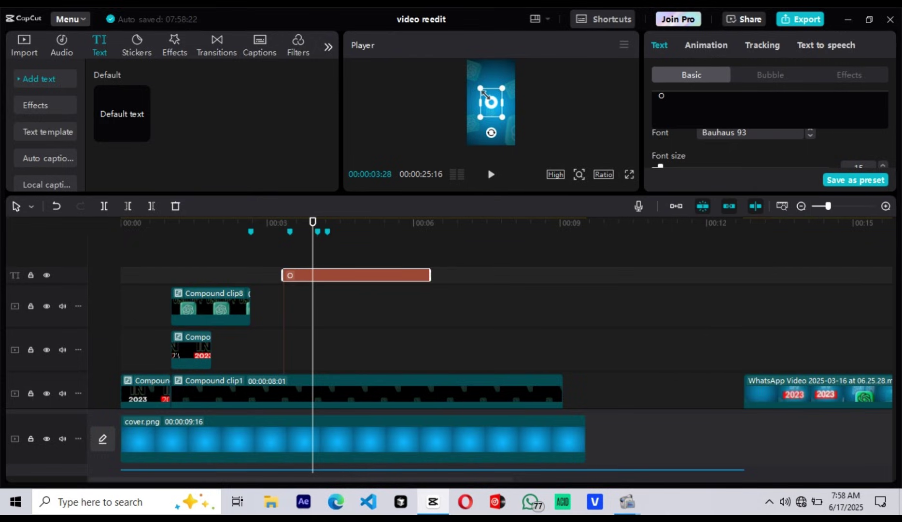
{"action": "left_click_drag", "start_coordinate": [481, 90], "coordinate": [472, 80]}
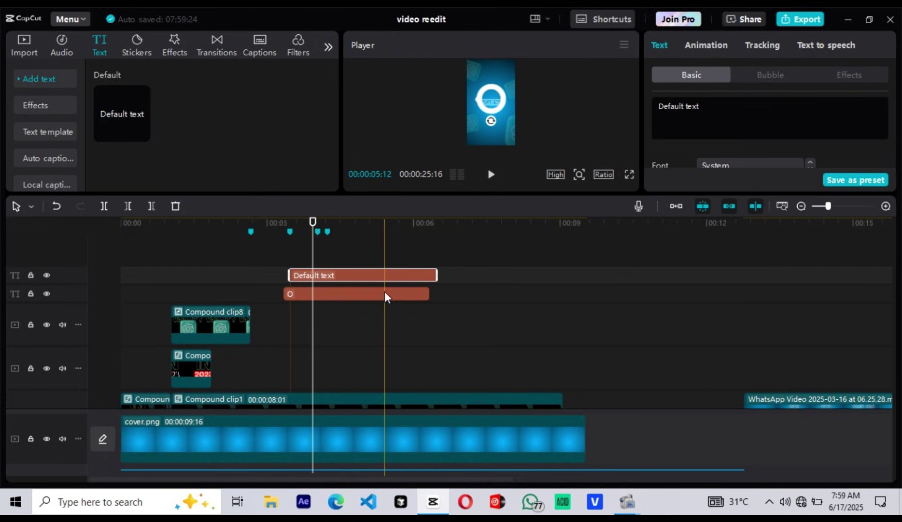
{"action": "left_click", "coordinate": [384, 295]}
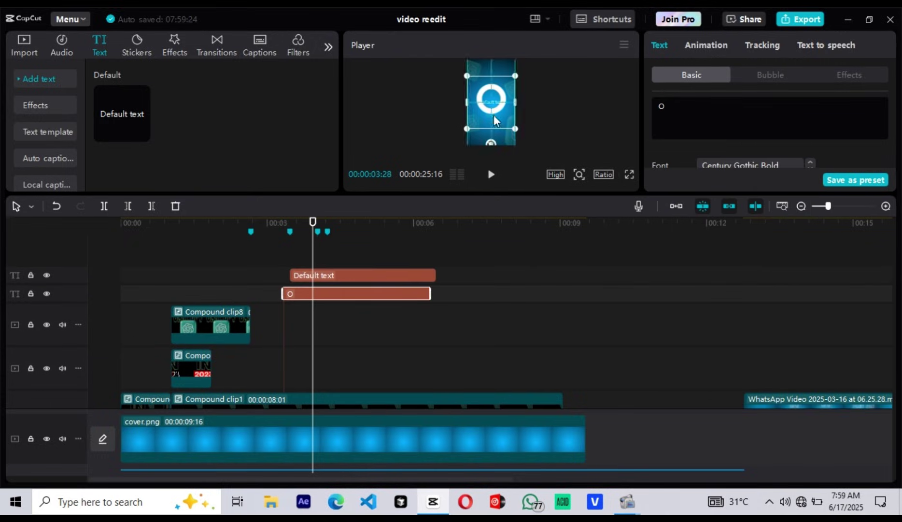
Replace the default text above the "O" clip with "82%" in Cambria Bold Italic and centre it inside the ring
{"action": "left_click_drag", "start_coordinate": [490, 193], "coordinate": [490, 208]}
{"action": "left_click", "coordinate": [367, 290]}
{"action": "type", "text": "82%"}
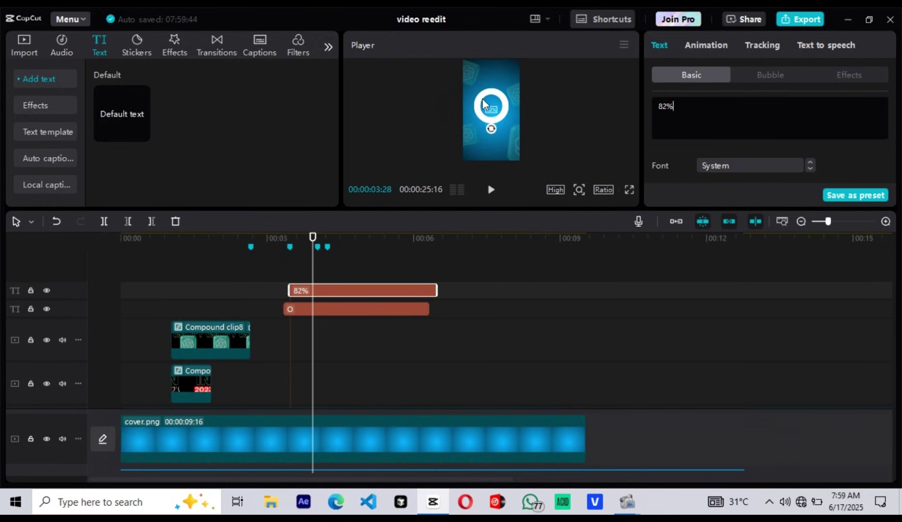
{"action": "left_click", "coordinate": [751, 166]}
{"action": "left_click", "coordinate": [766, 133]}
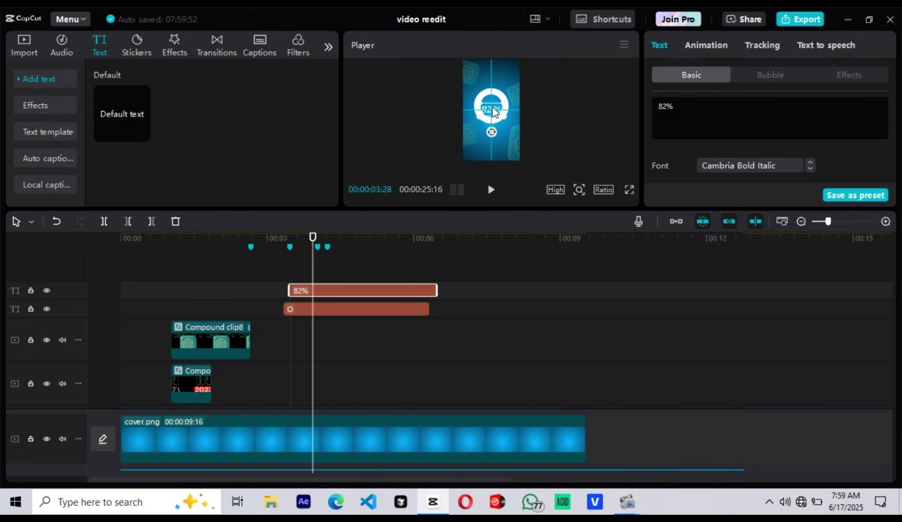
{"action": "left_click", "coordinate": [382, 308]}
{"action": "left_click", "coordinate": [375, 290]}
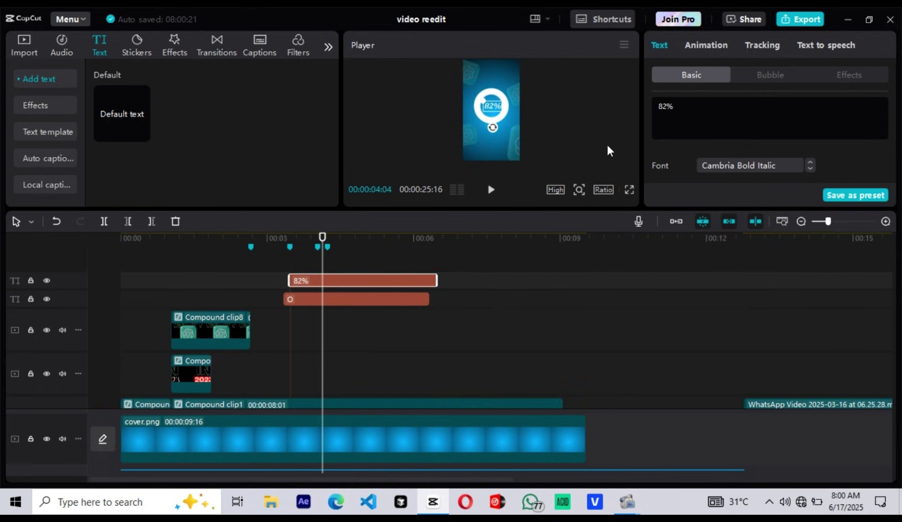
Change the "O" ring text's colour to yellow from the colour palette
{"action": "left_click", "coordinate": [399, 299]}
{"action": "scroll", "coordinate": [842, 155], "scroll_direction": "down", "scroll_amount": 1}
{"action": "left_click", "coordinate": [746, 164]}
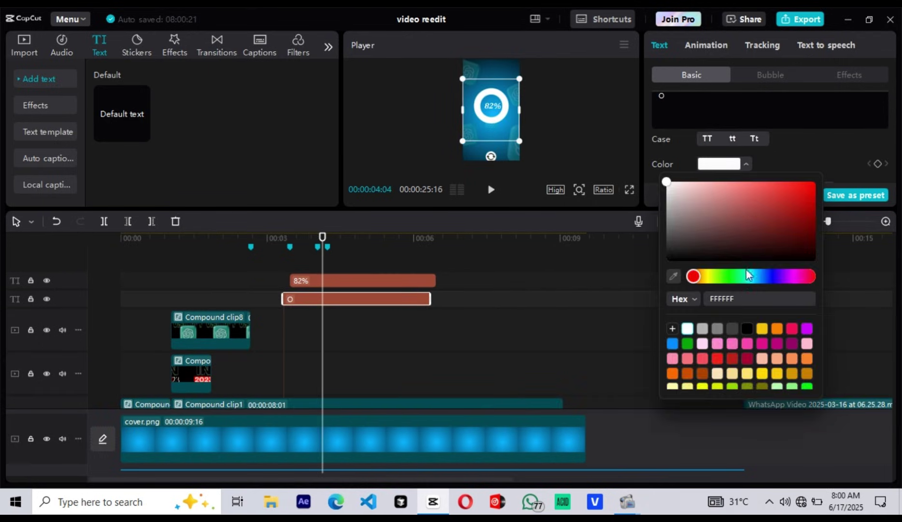
{"action": "left_click", "coordinate": [761, 373]}
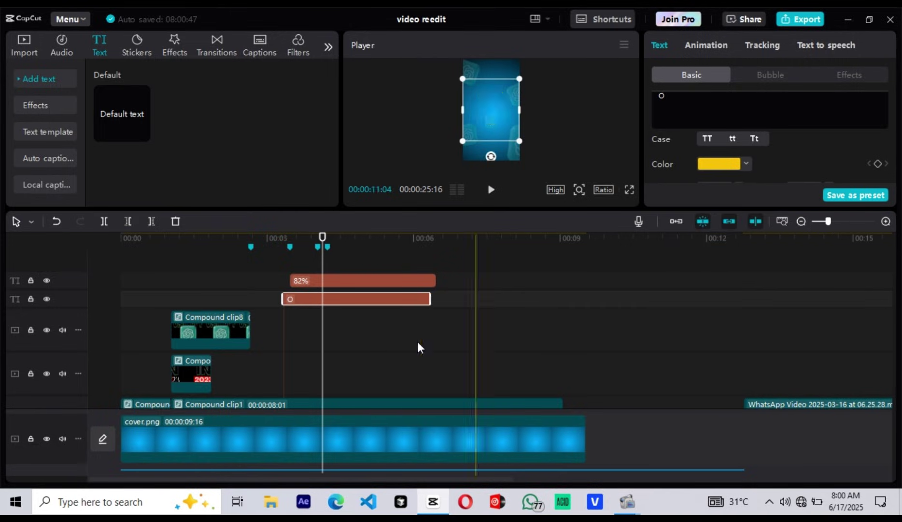
Turn the yellow "O" clip into a compound clip and duplicate it on the track above, aligned with the original
{"action": "right_click", "coordinate": [314, 300]}
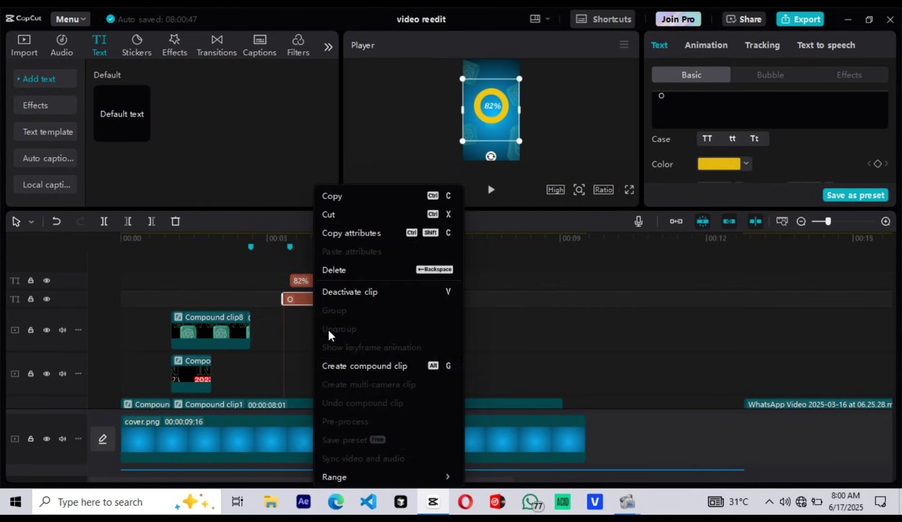
{"action": "left_click", "coordinate": [352, 370]}
{"action": "key", "text": "ctrl+c"}
{"action": "key", "text": "ctrl+v"}
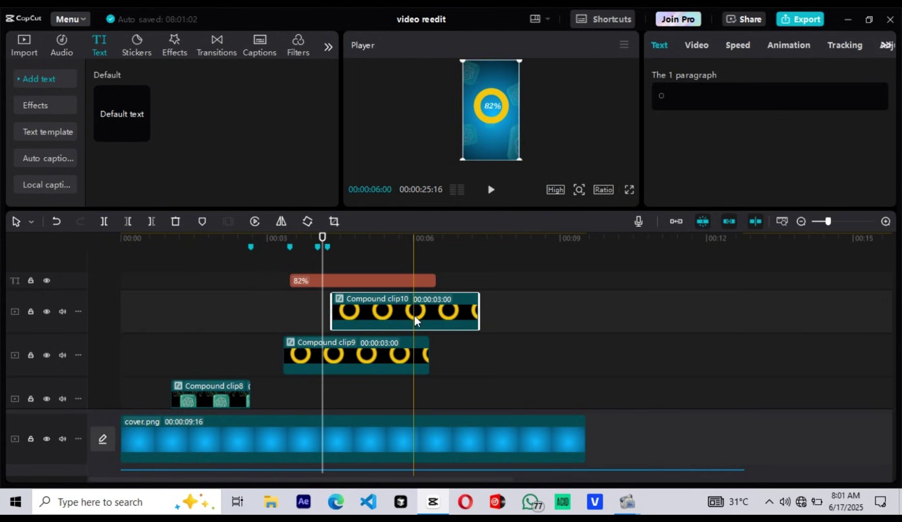
{"action": "left_click_drag", "start_coordinate": [417, 316], "coordinate": [367, 320]}
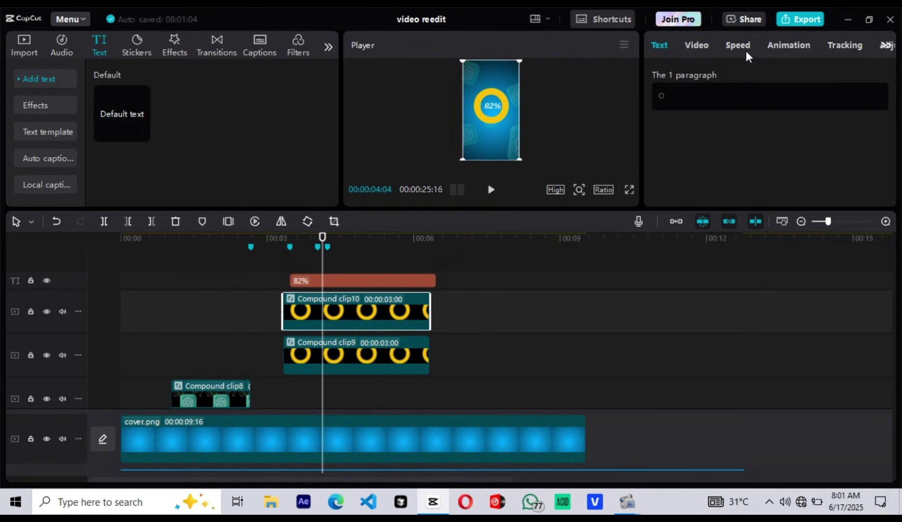
Apply a horizontal mask to Compound clip10 and rotate it to vertical so only the ring's left half remains
{"action": "left_click", "coordinate": [695, 46]}
{"action": "left_click", "coordinate": [802, 77]}
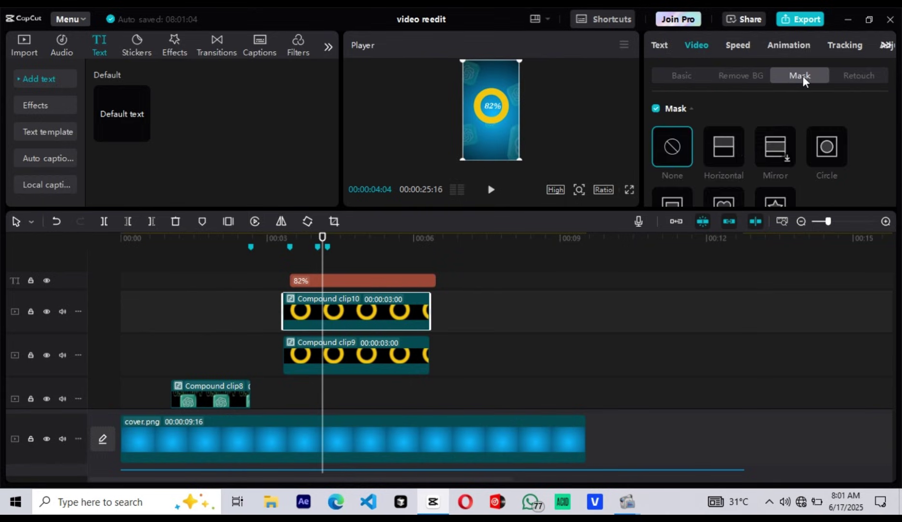
{"action": "left_click", "coordinate": [726, 149]}
{"action": "left_click_drag", "start_coordinate": [493, 131], "coordinate": [517, 117]}
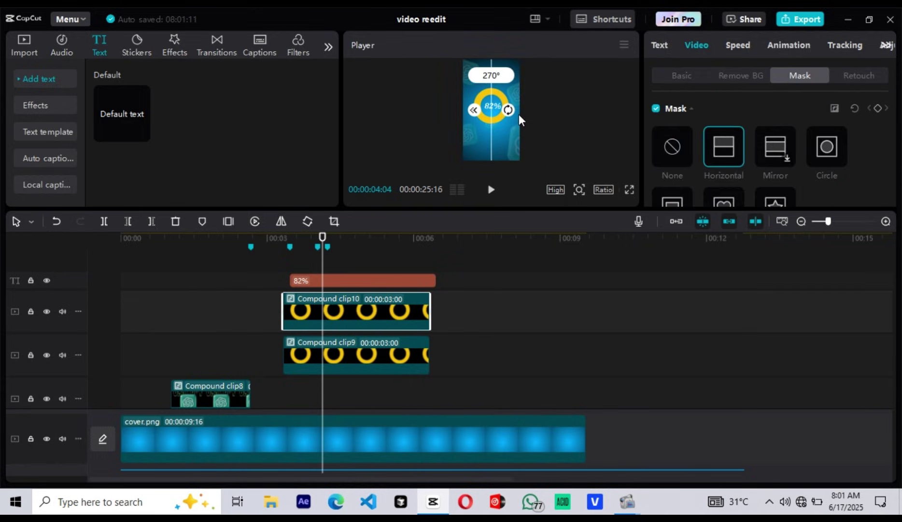
Apply a horizontal mask to Compound clip9 and rotate it to vertical so only the ring's right half remains
{"action": "left_click", "coordinate": [358, 360]}
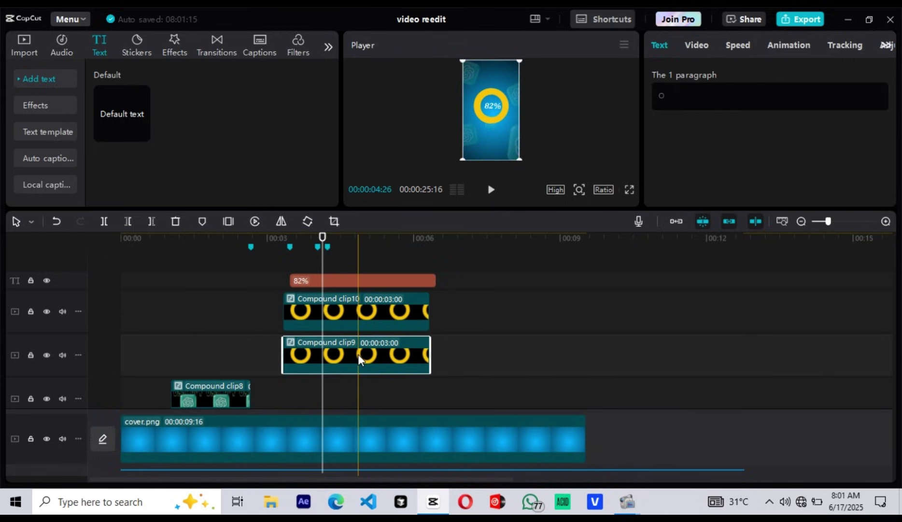
{"action": "left_click", "coordinate": [697, 45]}
{"action": "left_click", "coordinate": [734, 147]}
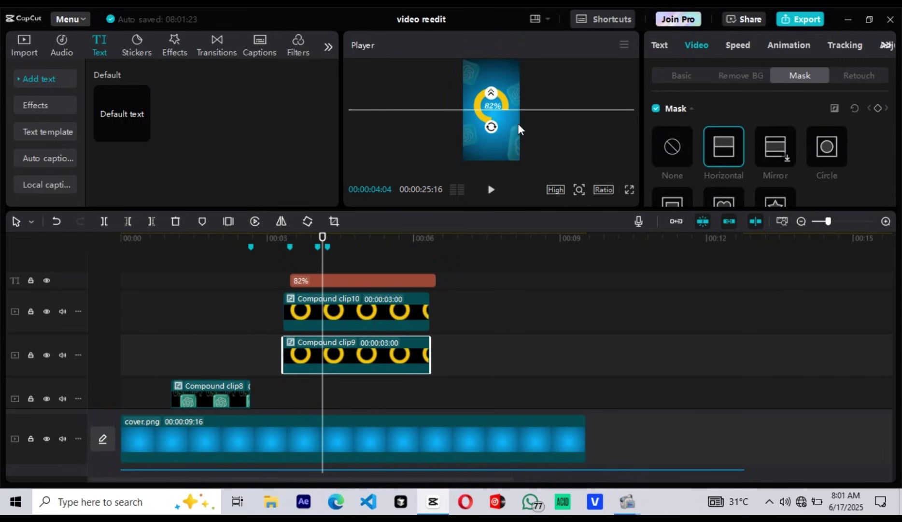
{"action": "left_click_drag", "start_coordinate": [491, 125], "coordinate": [497, 94]}
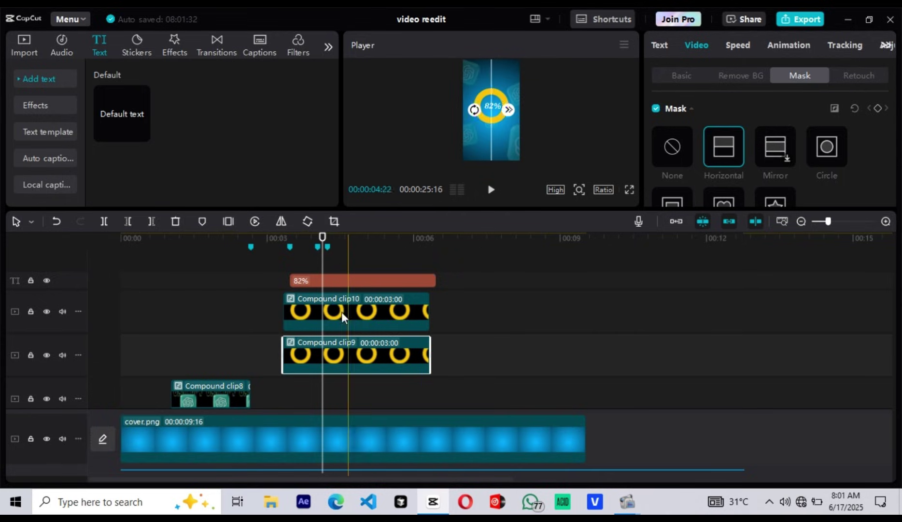
Move Compound clip10 to start at the 00:00:04:01 marker and shorten Compound clip9 to end before it
{"action": "left_click", "coordinate": [363, 323]}
{"action": "left_click_drag", "start_coordinate": [364, 323], "coordinate": [398, 323]}
{"action": "left_click", "coordinate": [299, 263]}
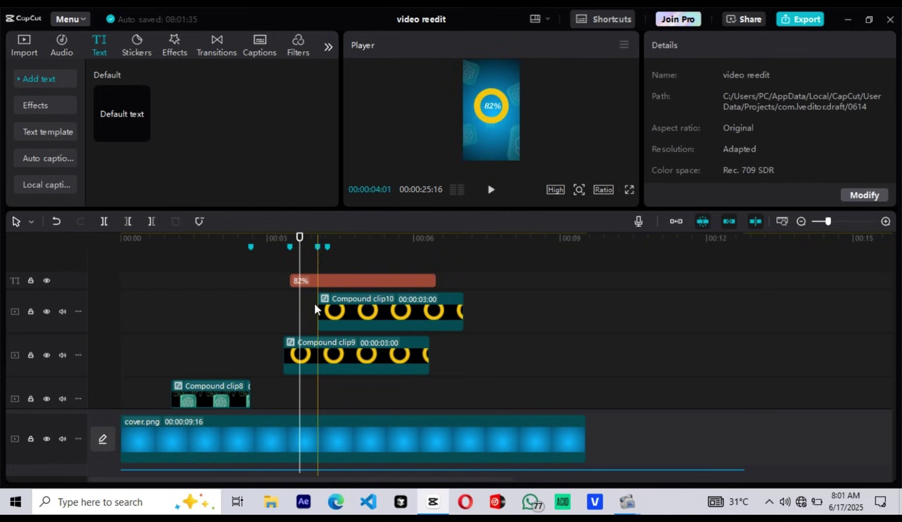
{"action": "left_click", "coordinate": [289, 259]}
{"action": "left_click", "coordinate": [296, 346]}
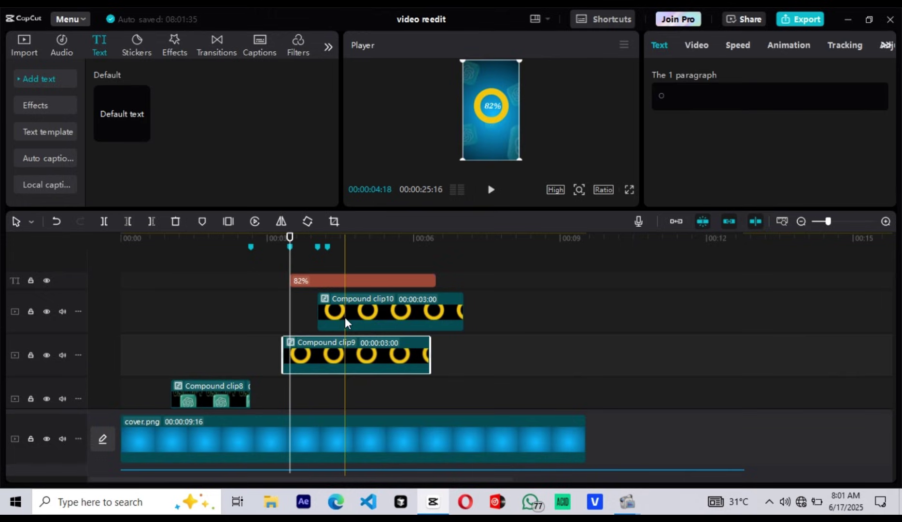
{"action": "left_click", "coordinate": [345, 319]}
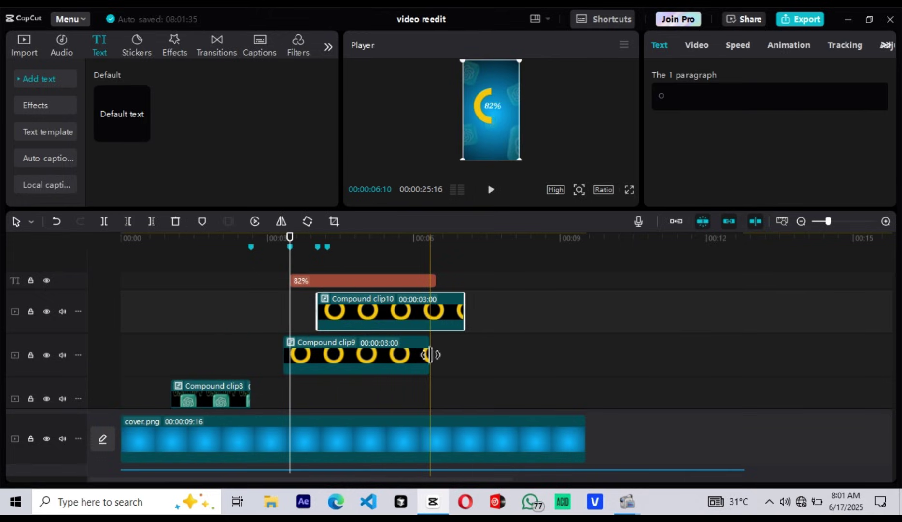
{"action": "left_click_drag", "start_coordinate": [429, 355], "coordinate": [307, 355]}
{"action": "left_click", "coordinate": [338, 259]}
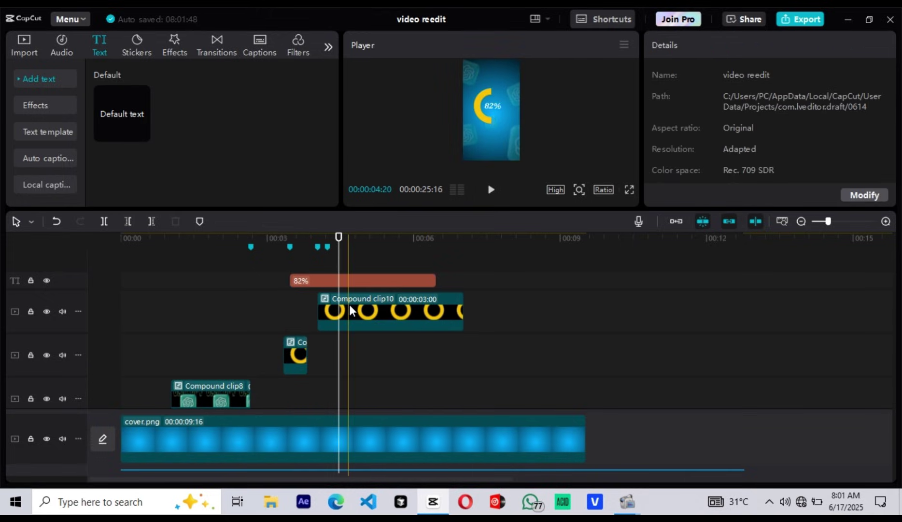
Nest Compound clip10, the left half-ring, inside a new compound clip
{"action": "left_click", "coordinate": [351, 316]}
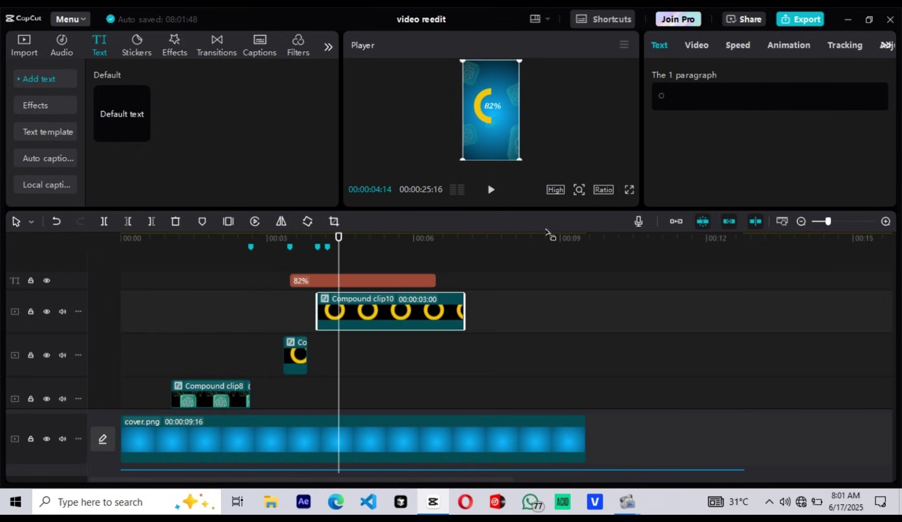
{"action": "right_click", "coordinate": [419, 315]}
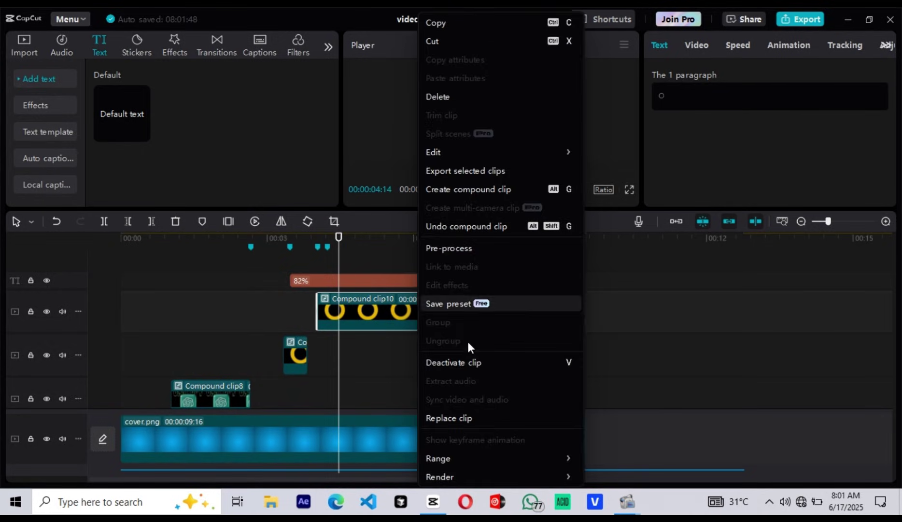
{"action": "left_click", "coordinate": [480, 189]}
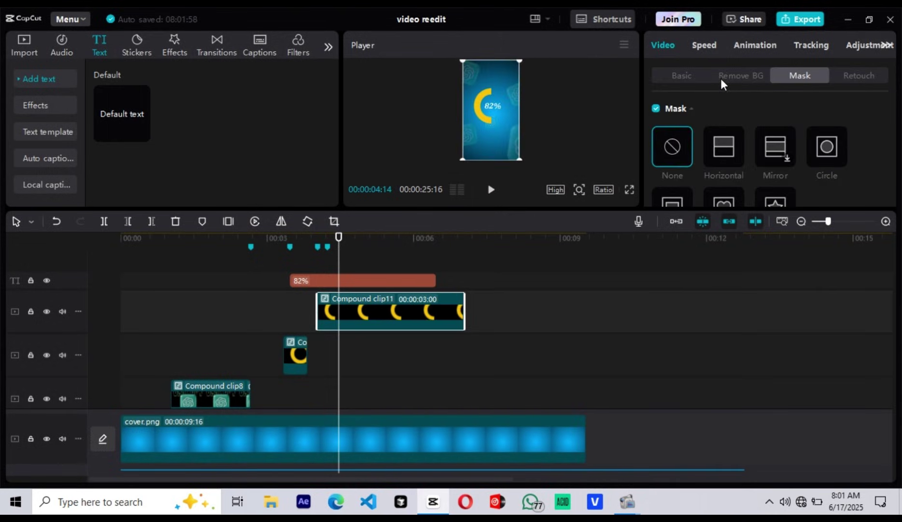
Apply a horizontal mask to Compound clip11 and rotate it to vertical so the left half-ring is hidden
{"action": "left_click", "coordinate": [752, 48]}
{"action": "left_click", "coordinate": [753, 49]}
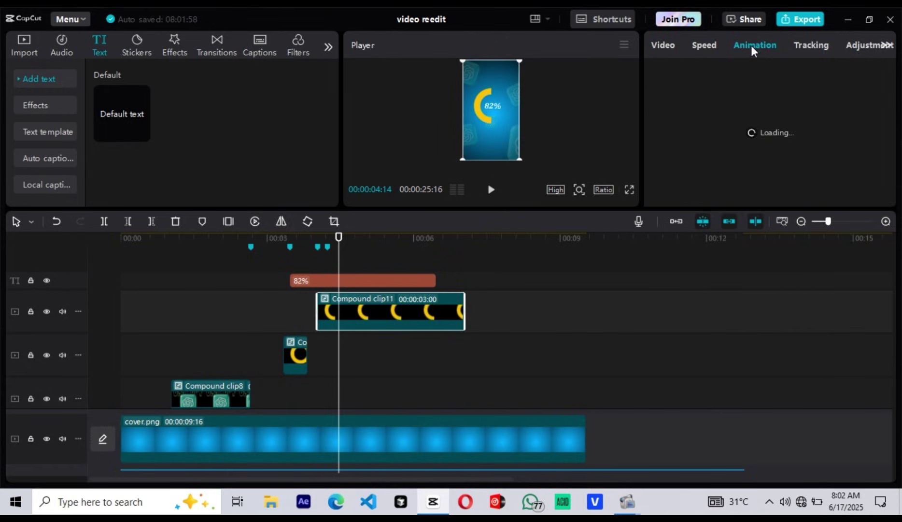
{"action": "left_click", "coordinate": [705, 46]}
{"action": "left_click", "coordinate": [675, 48]}
{"action": "left_click", "coordinate": [724, 147]}
{"action": "left_click_drag", "start_coordinate": [494, 129], "coordinate": [474, 110]}
Extend the end of Compound clip9 to a duration of 00:00:02:28 and return the playhead to its start
{"action": "left_click_drag", "start_coordinate": [309, 352], "coordinate": [428, 345]}
{"action": "left_click", "coordinate": [325, 315]}
{"action": "left_click", "coordinate": [287, 274]}
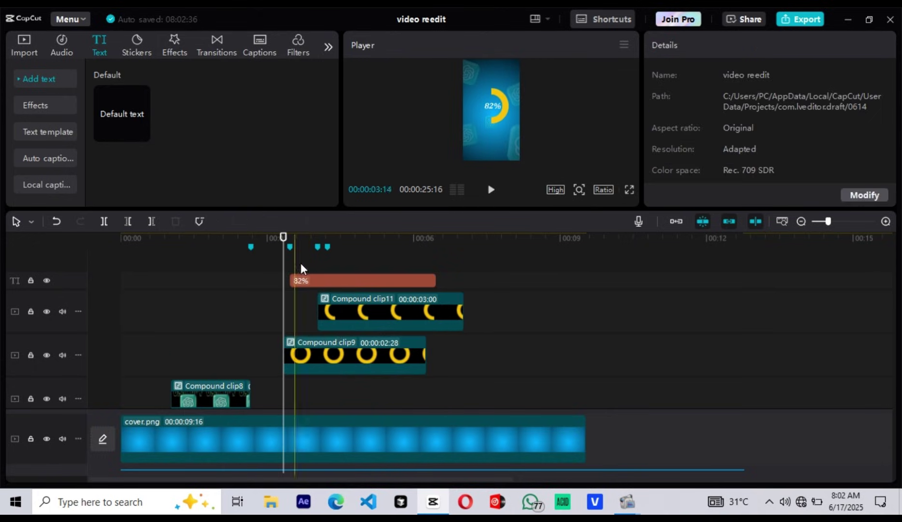
Nest Compound clip9, the right half-ring, inside a new compound clip
{"action": "left_click", "coordinate": [312, 369]}
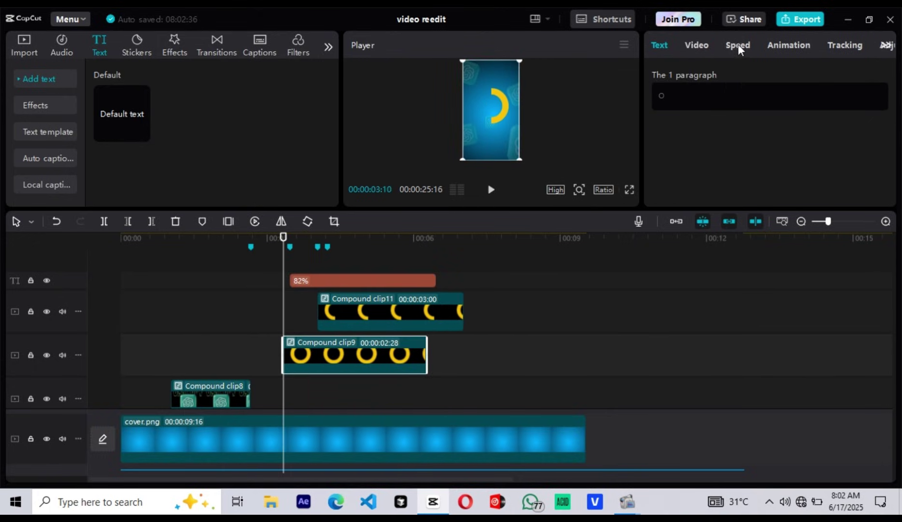
{"action": "left_click", "coordinate": [698, 48]}
{"action": "left_click", "coordinate": [879, 109]}
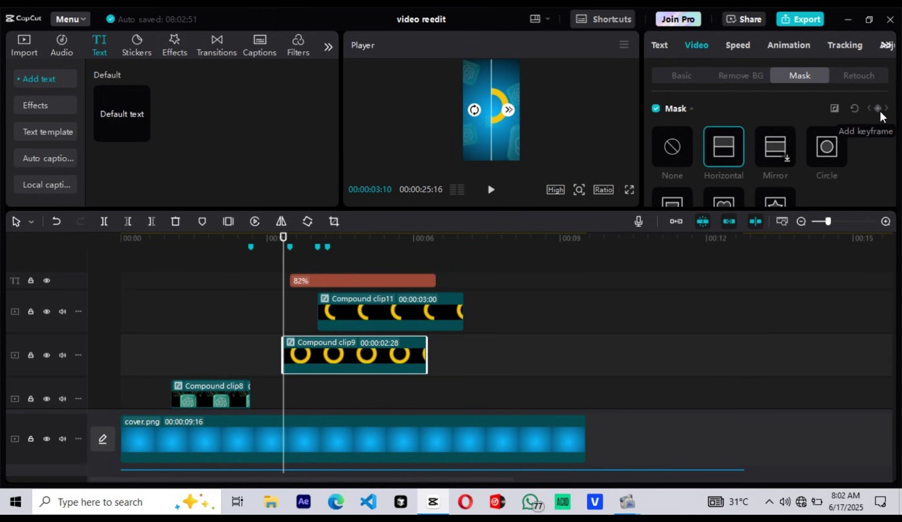
{"action": "left_click", "coordinate": [434, 189]}
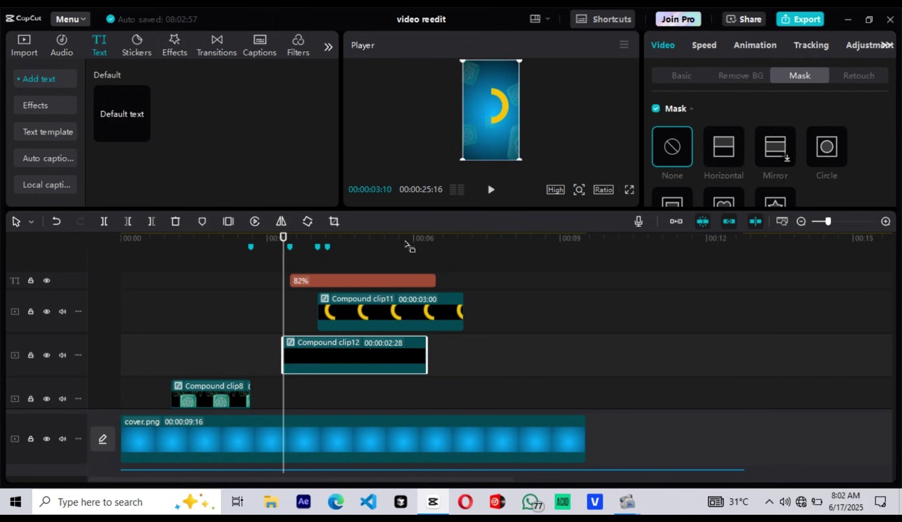
Apply a horizontal mask to Compound clip12, rotate it to hide the right half-ring, and add a mask keyframe at 00:00:03:10
{"action": "left_click", "coordinate": [706, 154]}
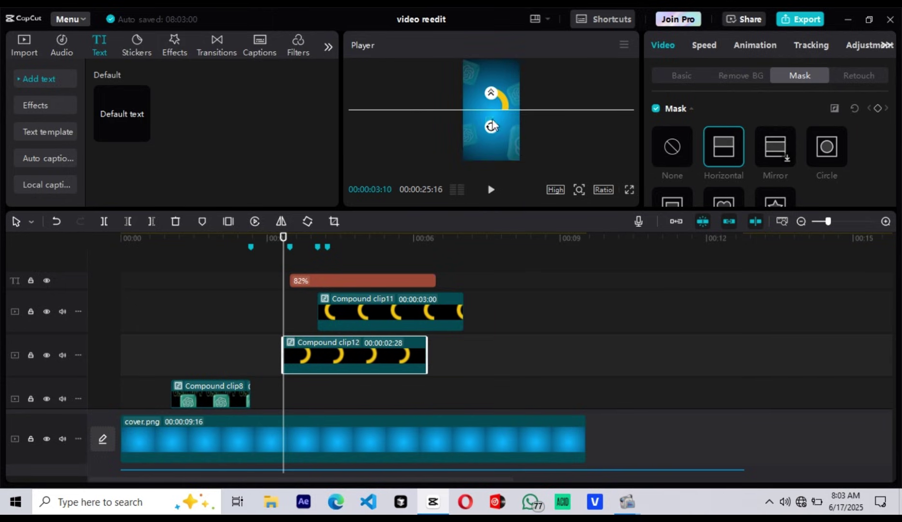
{"action": "left_click_drag", "start_coordinate": [492, 125], "coordinate": [548, 116]}
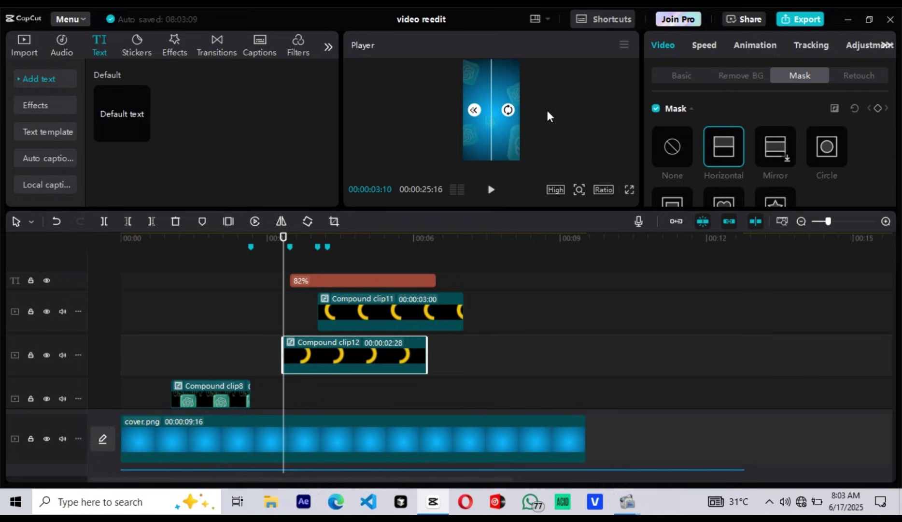
{"action": "left_click", "coordinate": [877, 108]}
Rotate Compound clip12's mask to the opposite side at 00:00:04:01 to animate the right half-ring's reveal
{"action": "left_click", "coordinate": [304, 267]}
{"action": "left_click", "coordinate": [317, 267]}
{"action": "left_click", "coordinate": [319, 352]}
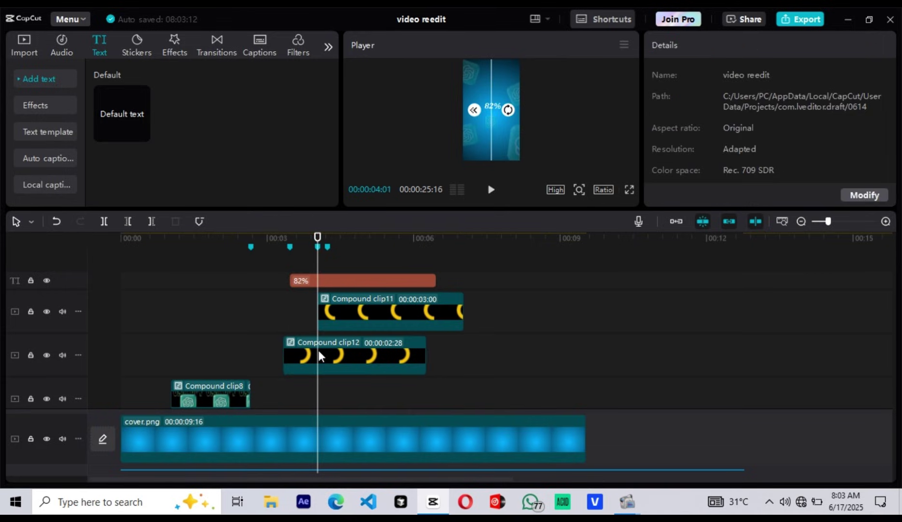
{"action": "left_click", "coordinate": [319, 356]}
{"action": "left_click_drag", "start_coordinate": [508, 109], "coordinate": [449, 138]}
Apply a horizontal mask to Compound clip11 and rotate it between keyframes at 00:00:04:01 and 00:00:04:18 to reveal the left half-ring
{"action": "left_click", "coordinate": [345, 313]}
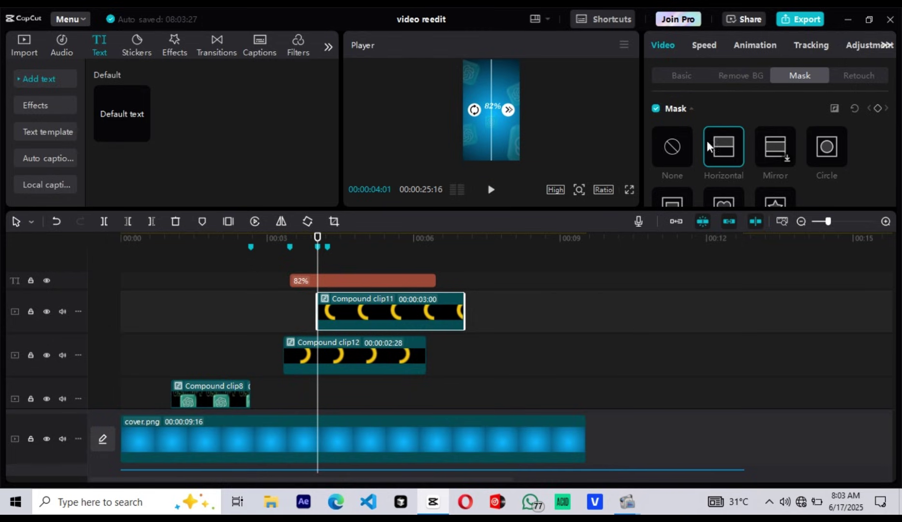
{"action": "left_click", "coordinate": [344, 257]}
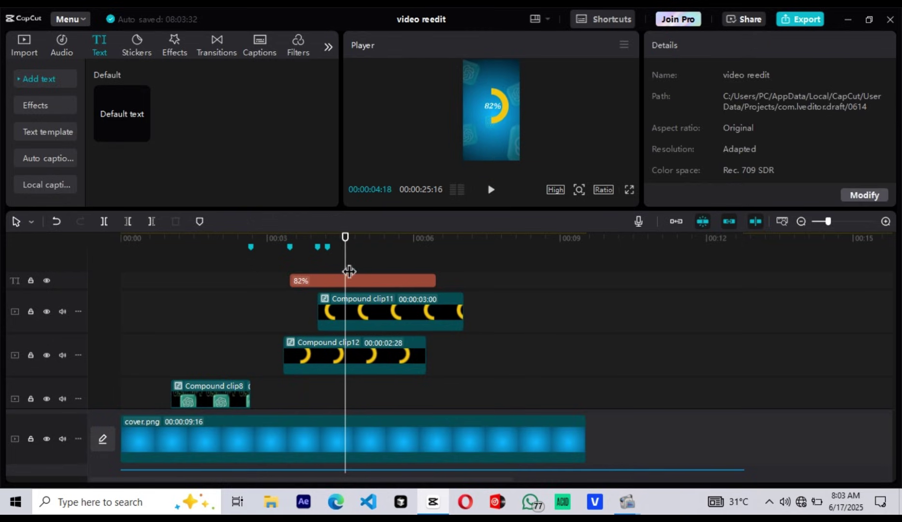
{"action": "left_click", "coordinate": [497, 118]}
{"action": "left_click_drag", "start_coordinate": [497, 117], "coordinate": [537, 66]}
{"action": "left_click", "coordinate": [299, 262]}
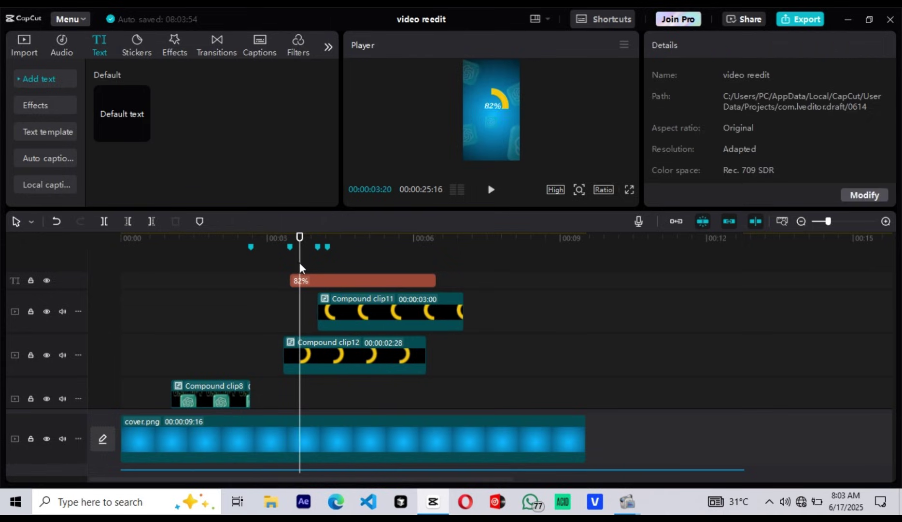
Show Compound clip11's keyframe animation and apply the last preset easing curve to its mask's Rotate keyframes
{"action": "left_click", "coordinate": [343, 324]}
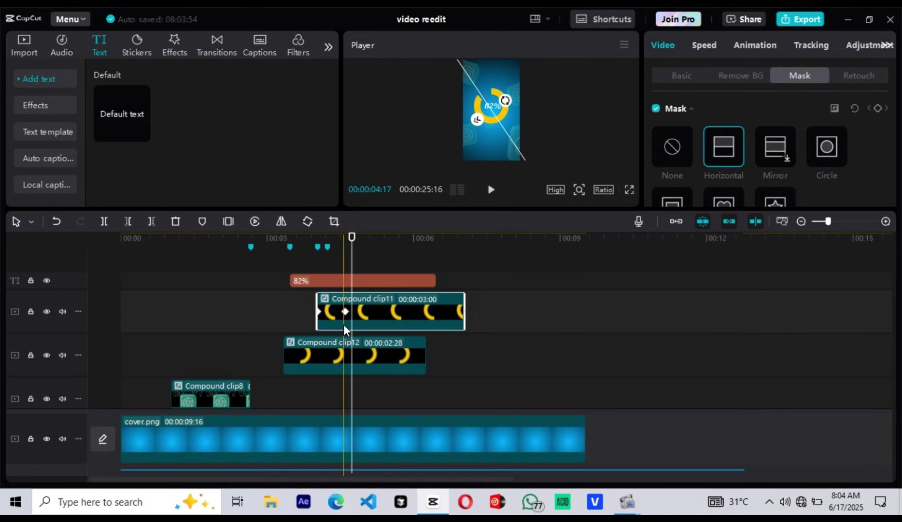
{"action": "left_click", "coordinate": [343, 324]}
{"action": "left_click", "coordinate": [454, 302]}
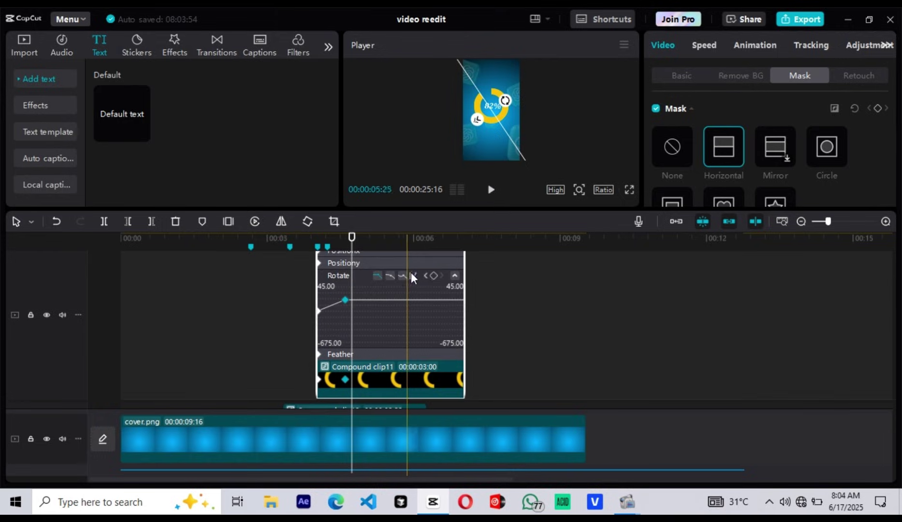
{"action": "left_click", "coordinate": [412, 273]}
{"action": "left_click", "coordinate": [553, 382]}
{"action": "key", "text": "alt+k"}
Delay the 82% text clip to start at the fourth timeline marker and give it the Fade In entrance animation
{"action": "left_click", "coordinate": [337, 291]}
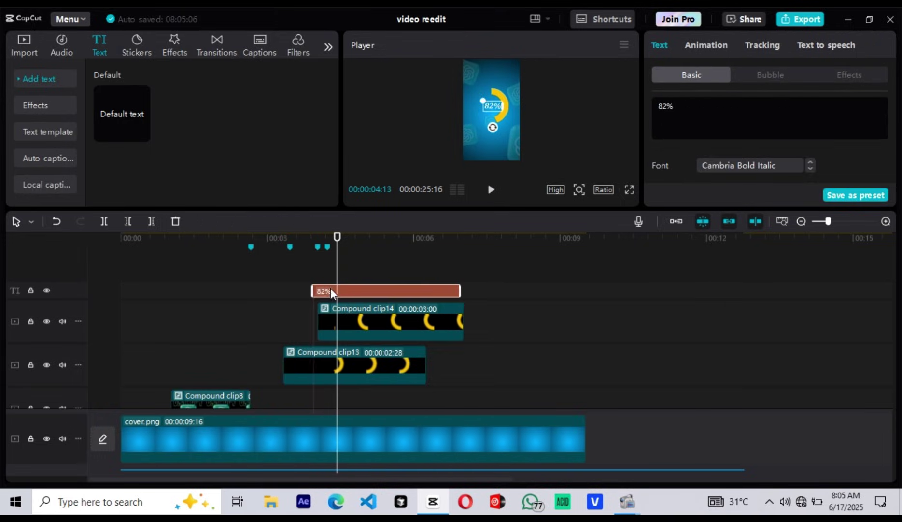
{"action": "left_click_drag", "start_coordinate": [330, 287], "coordinate": [340, 289]}
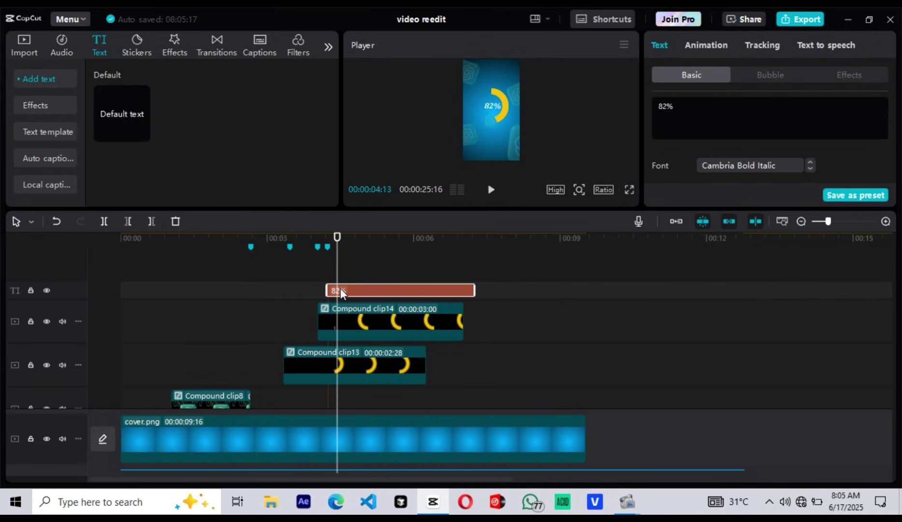
{"action": "left_click", "coordinate": [713, 44]}
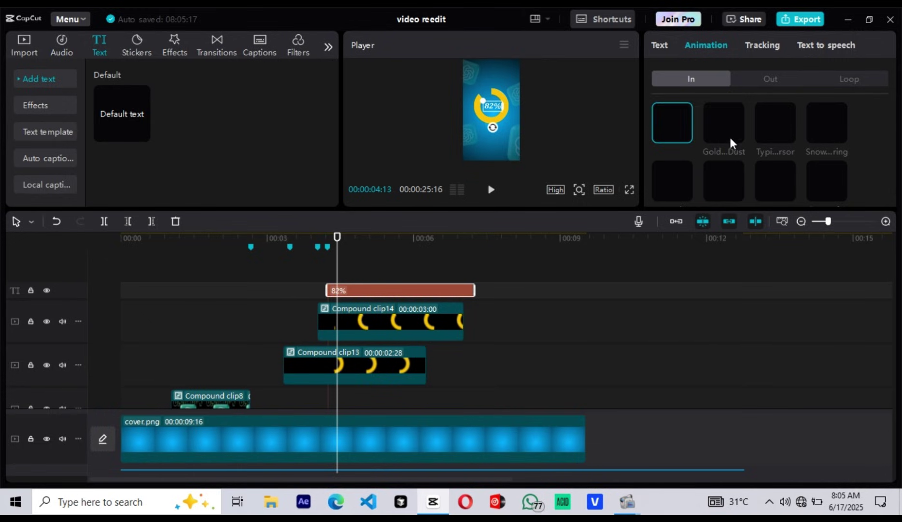
{"action": "scroll", "coordinate": [730, 141], "scroll_direction": "down", "scroll_amount": 2}
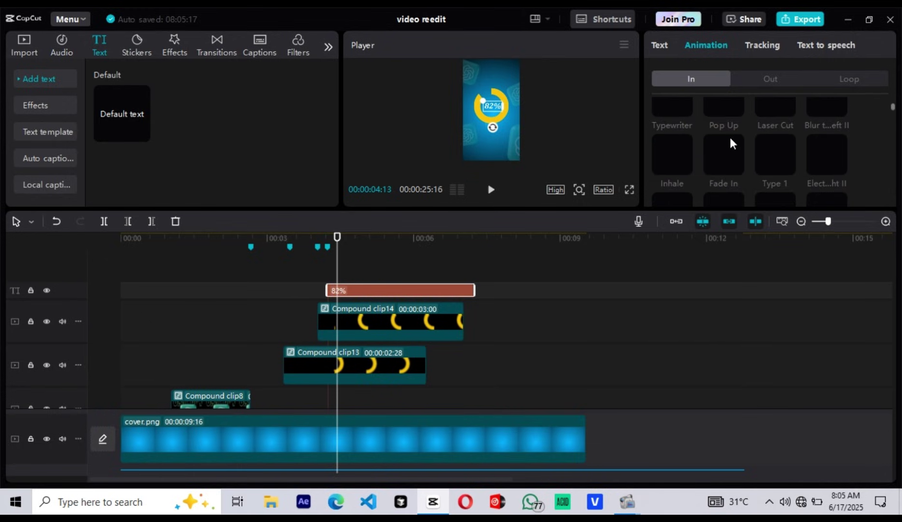
{"action": "left_click", "coordinate": [724, 162]}
Play back the ring reveal from 00:00:03:20 to examine its timing with the 82% text's entrance
{"action": "left_click", "coordinate": [300, 284]}
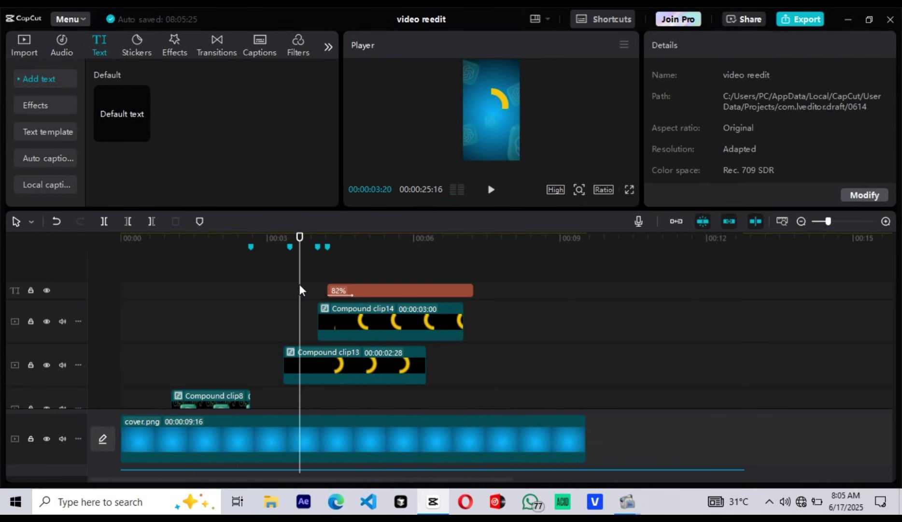
{"action": "key", "text": "space"}
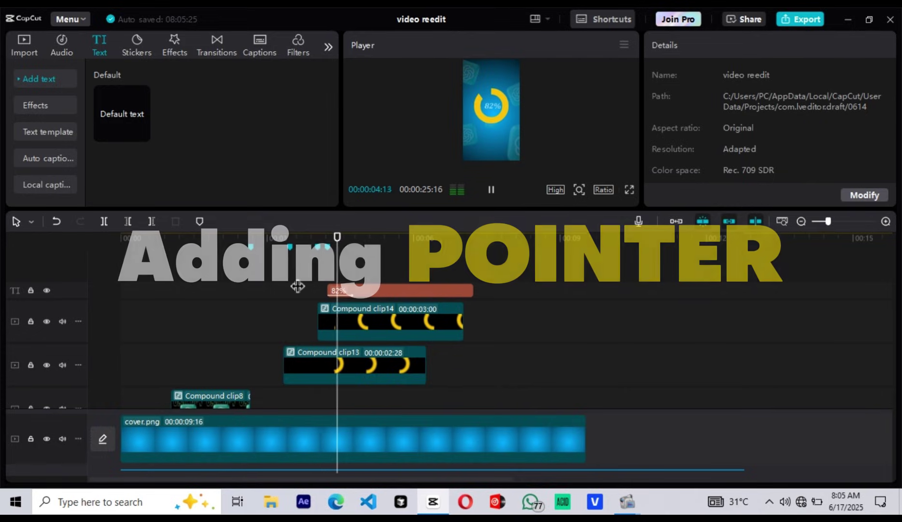
{"action": "key", "text": "space"}
{"action": "left_click", "coordinate": [284, 321]}
{"action": "scroll", "coordinate": [284, 321], "scroll_direction": "down", "scroll_amount": 2}
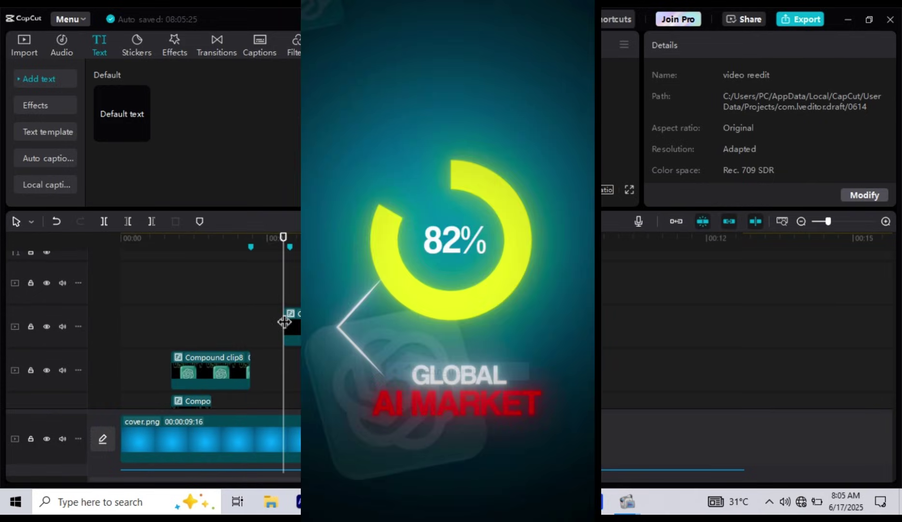
{"action": "scroll", "coordinate": [284, 322], "scroll_direction": "up", "scroll_amount": 2}
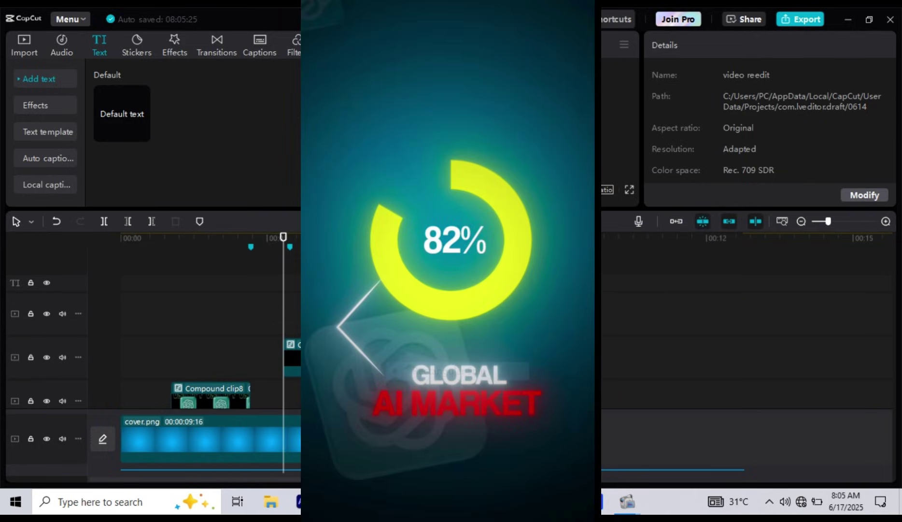
Add a default text clip above the 82% text near 00:00:04:23 and replace its content with a row of underscores as a pointer line
{"action": "left_click", "coordinate": [314, 283]}
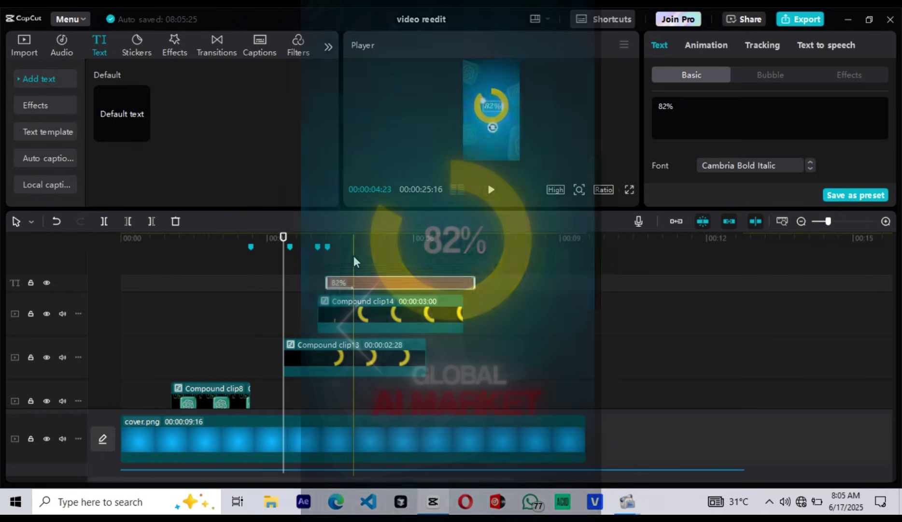
{"action": "left_click", "coordinate": [354, 255]}
{"action": "left_click_drag", "start_coordinate": [116, 107], "coordinate": [353, 270]}
{"action": "key", "text": "ctrl+a"}
{"action": "key", "text": "BackSpace"}
{"action": "type", "text": "____________"}
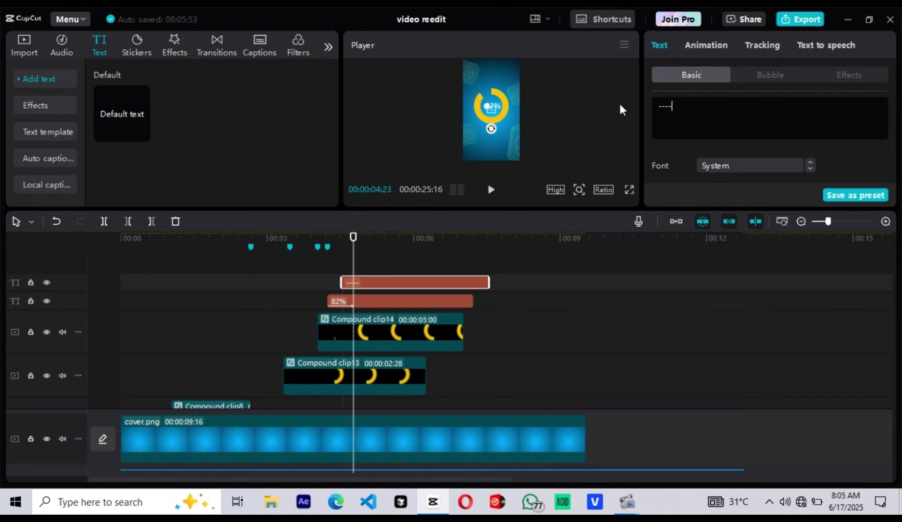
{"action": "key", "text": "BackSpace"}
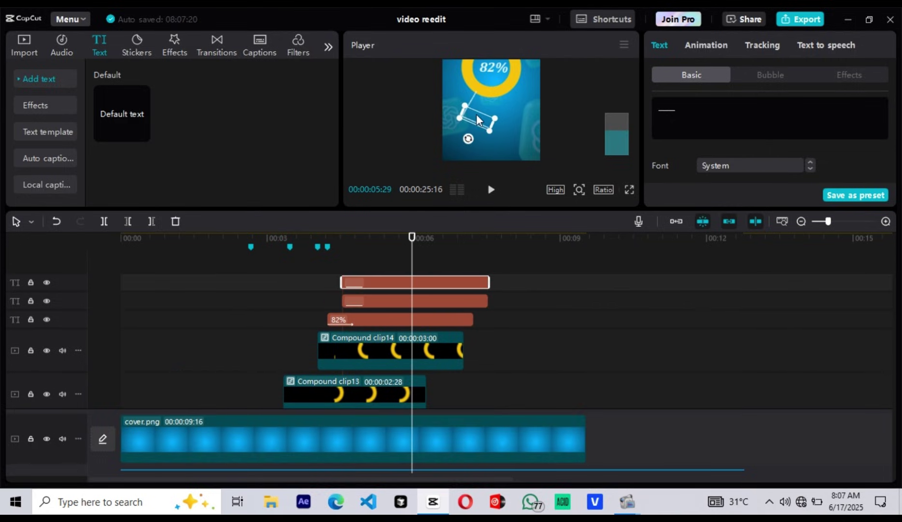
Add a text clip above the pointer lines reading "Global" and "AI MARKET" on two lines
{"action": "left_click", "coordinate": [409, 268]}
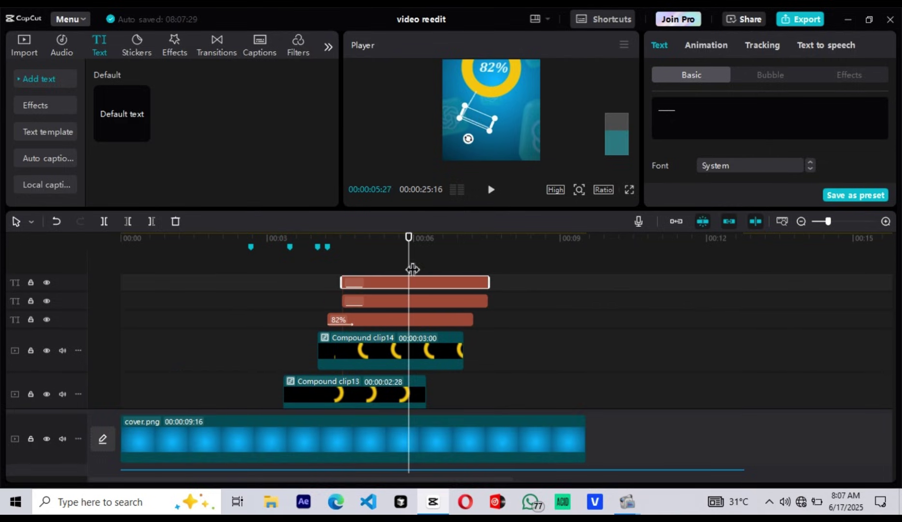
{"action": "left_click", "coordinate": [579, 188]}
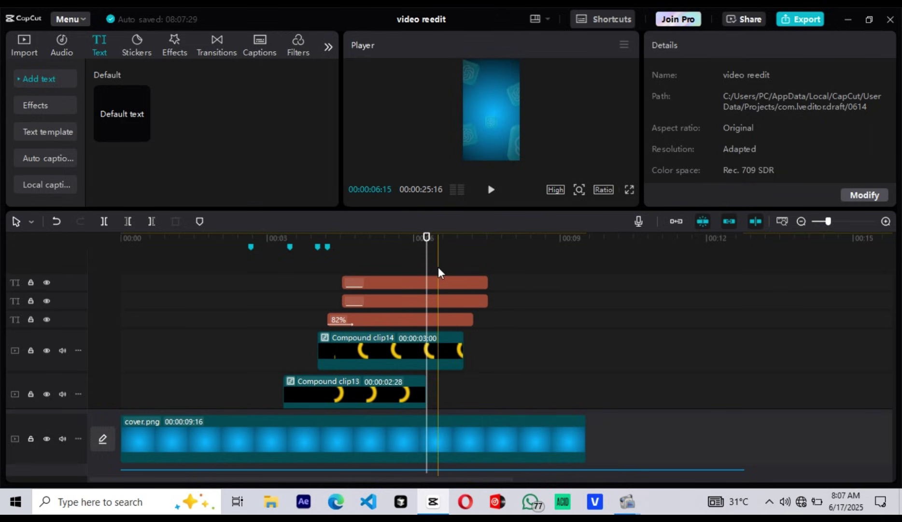
{"action": "mouse_move", "coordinate": [121, 120]}
{"action": "left_click_drag", "start_coordinate": [112, 113], "coordinate": [347, 261]}
{"action": "type", "text": "Global"}
{"action": "key", "text": "Return"}
{"action": "type", "text": "AI MARKET"}
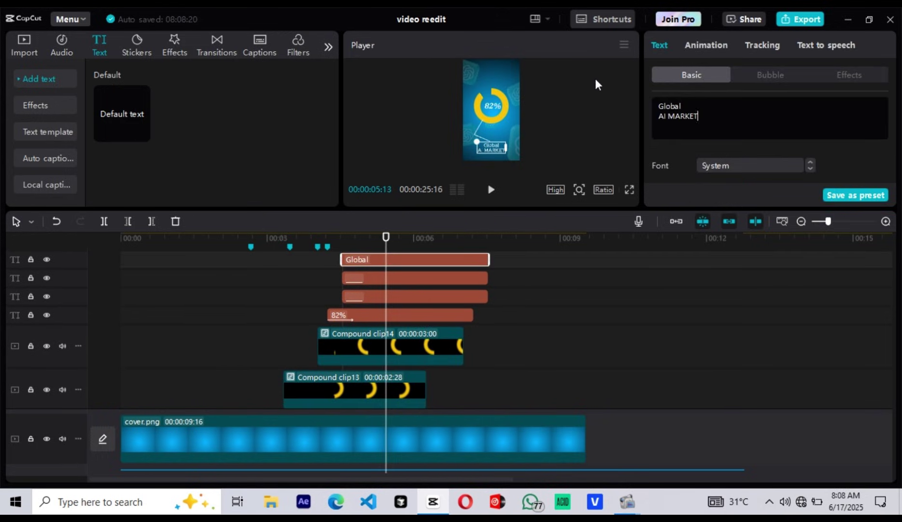
Color only the "AI MARKET" line of the new label bright red
{"action": "left_click_drag", "start_coordinate": [716, 115], "coordinate": [673, 112]}
{"action": "scroll", "coordinate": [857, 166], "scroll_direction": "down", "scroll_amount": 6}
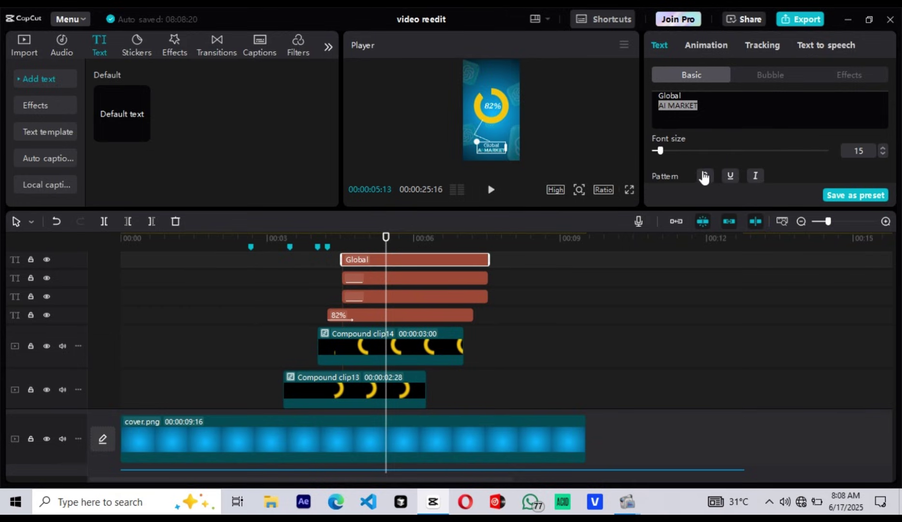
{"action": "scroll", "coordinate": [758, 154], "scroll_direction": "up", "scroll_amount": 3}
{"action": "left_click", "coordinate": [746, 159]}
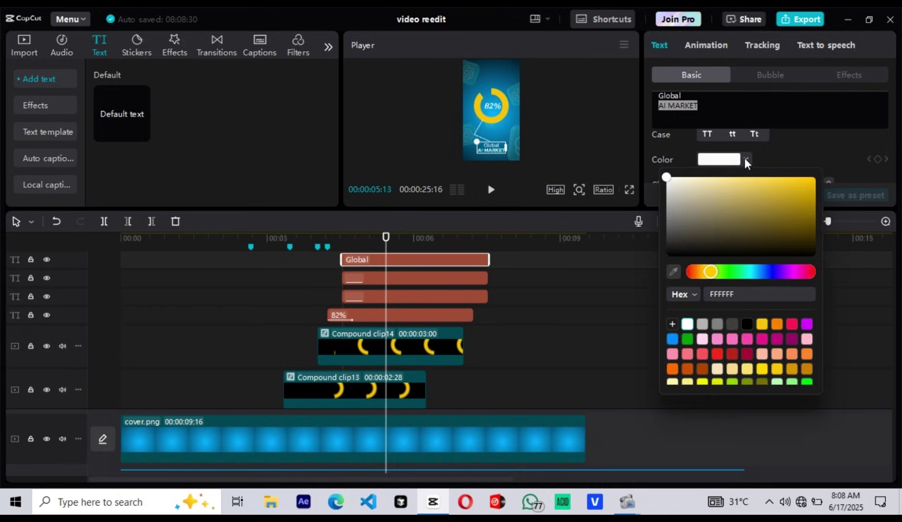
{"action": "left_click", "coordinate": [717, 354]}
{"action": "left_click", "coordinate": [814, 184]}
{"action": "left_click", "coordinate": [828, 132]}
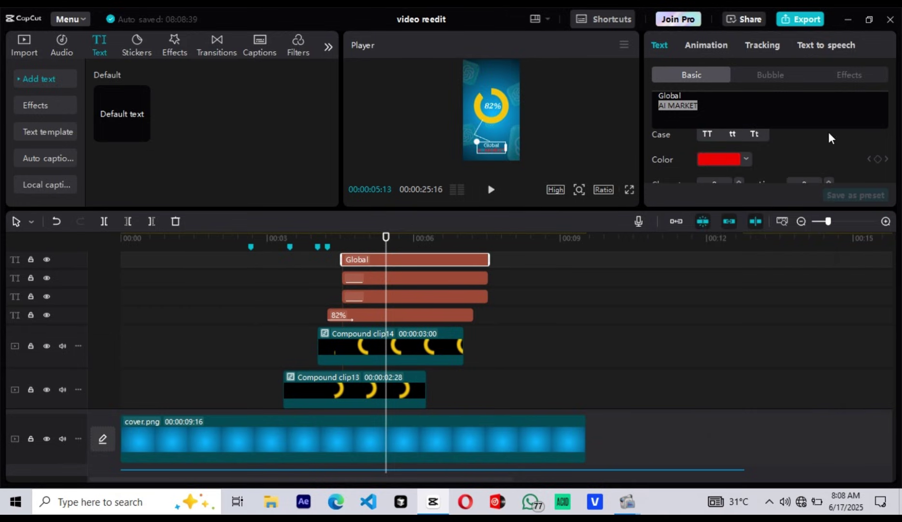
Combine the two underscore text clips that form the pointer into one compound clip
{"action": "left_click", "coordinate": [411, 273]}
{"action": "scroll", "coordinate": [492, 154], "scroll_direction": "up", "scroll_amount": 5}
{"action": "left_click", "coordinate": [579, 189]}
{"action": "left_click", "coordinate": [576, 211]}
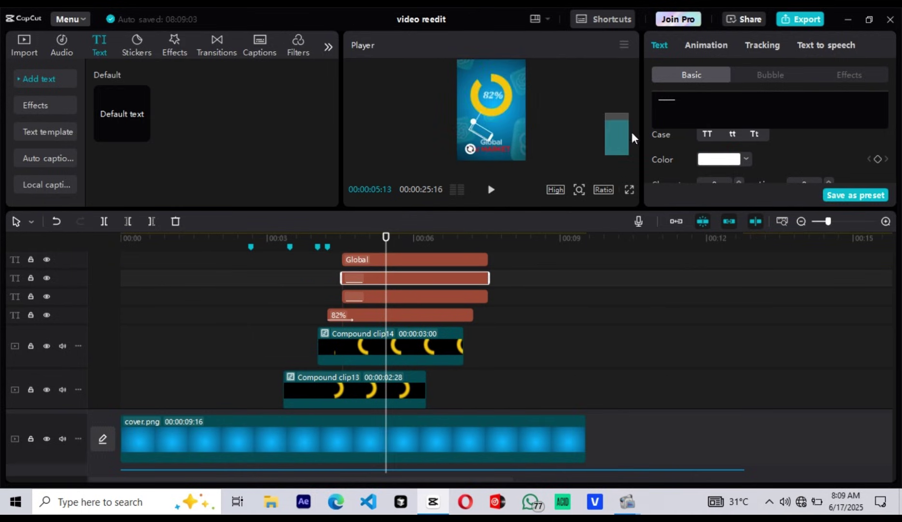
{"action": "left_click", "coordinate": [536, 274]}
{"action": "scroll", "coordinate": [489, 256], "scroll_direction": "up", "scroll_amount": 1}
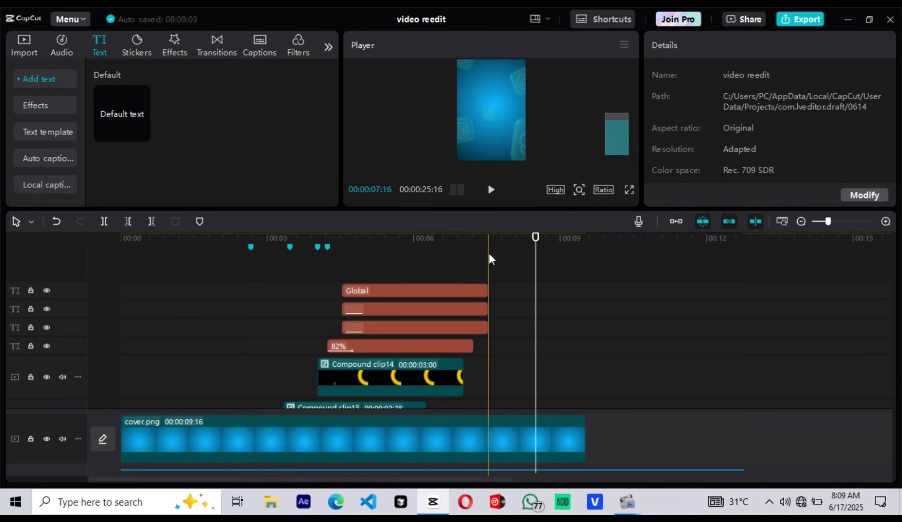
{"action": "left_click", "coordinate": [478, 313]}
{"action": "left_click", "coordinate": [510, 304]}
{"action": "left_click_drag", "start_coordinate": [511, 305], "coordinate": [461, 331]}
{"action": "right_click", "coordinate": [462, 331]}
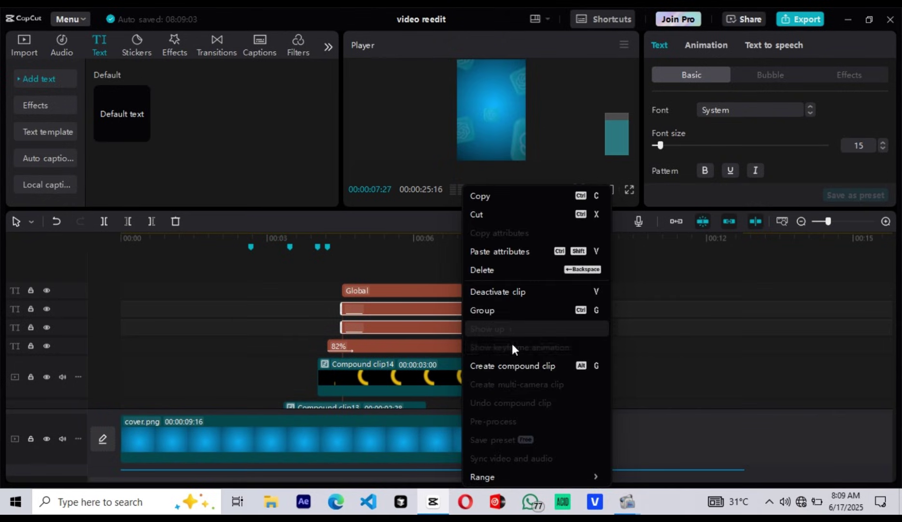
{"action": "left_click", "coordinate": [512, 365]}
Scale down the pointer compound clip in the preview and nudge it slightly left
{"action": "left_click", "coordinate": [411, 314]}
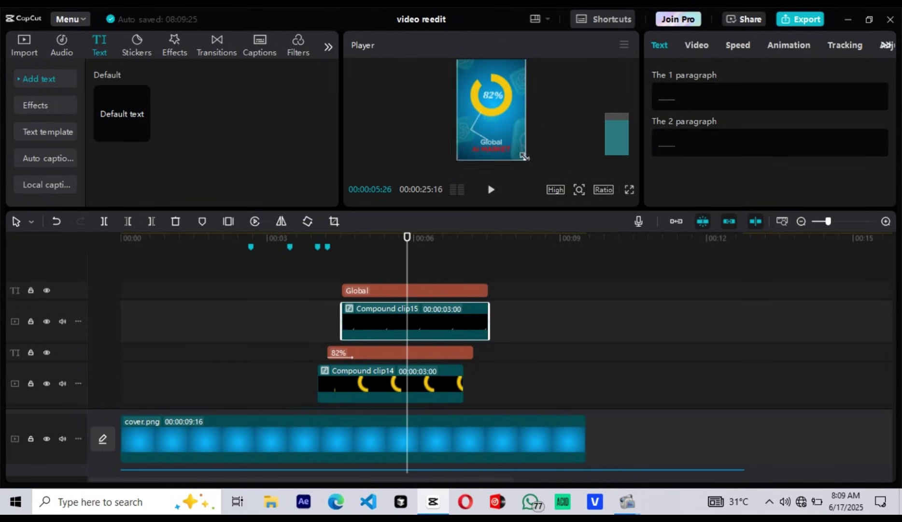
{"action": "left_click_drag", "start_coordinate": [524, 156], "coordinate": [490, 102]}
{"action": "left_click_drag", "start_coordinate": [486, 147], "coordinate": [478, 148]}
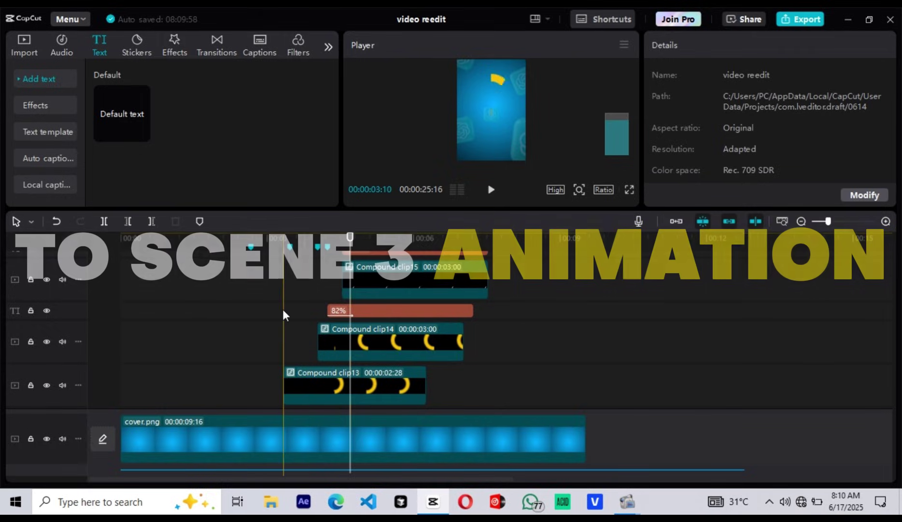
Move Compound clip13 and Compound clip14 together to an earlier time, with Compound clip13 starting at about 00:00:02:03
{"action": "scroll", "coordinate": [282, 308], "scroll_direction": "down", "scroll_amount": 1}
{"action": "left_click", "coordinate": [267, 297]}
{"action": "left_click_drag", "start_coordinate": [252, 287], "coordinate": [330, 307]}
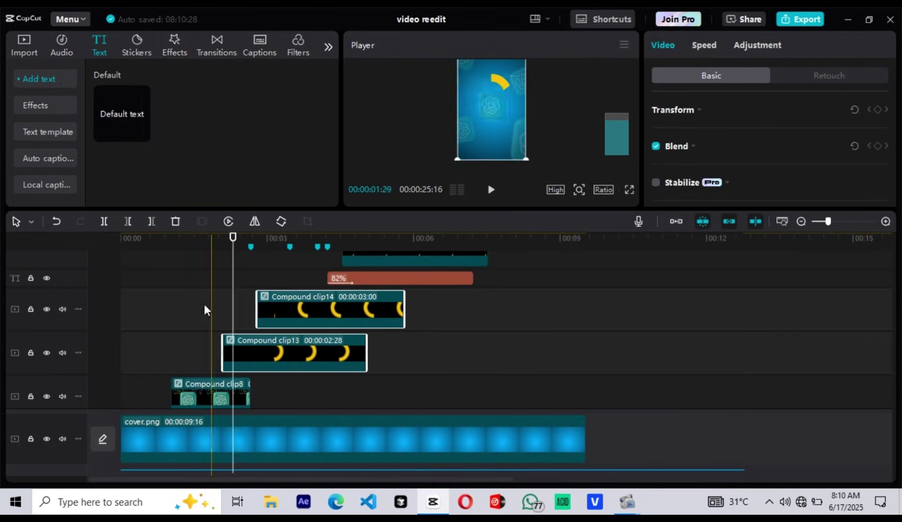
{"action": "scroll", "coordinate": [336, 258], "scroll_direction": "up", "scroll_amount": 3}
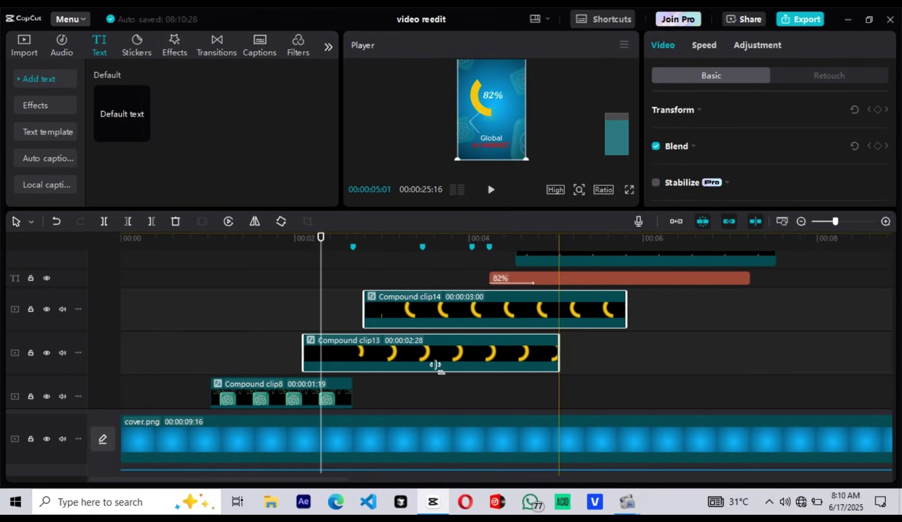
Restore Compound clip13 to Compound clip12 and move its ending mask keyframe earlier to about 00:00:02:16 to speed up the reveal
{"action": "left_click", "coordinate": [337, 262]}
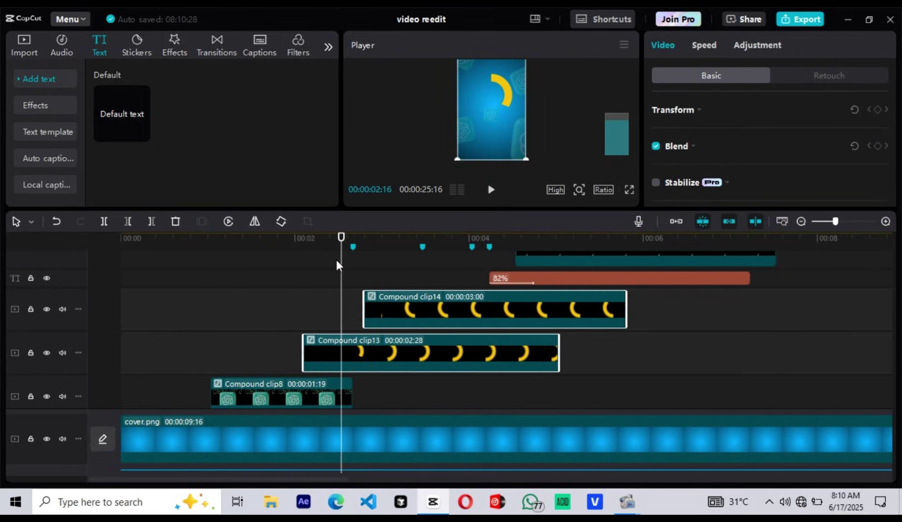
{"action": "left_click", "coordinate": [341, 351]}
{"action": "left_click", "coordinate": [365, 351]}
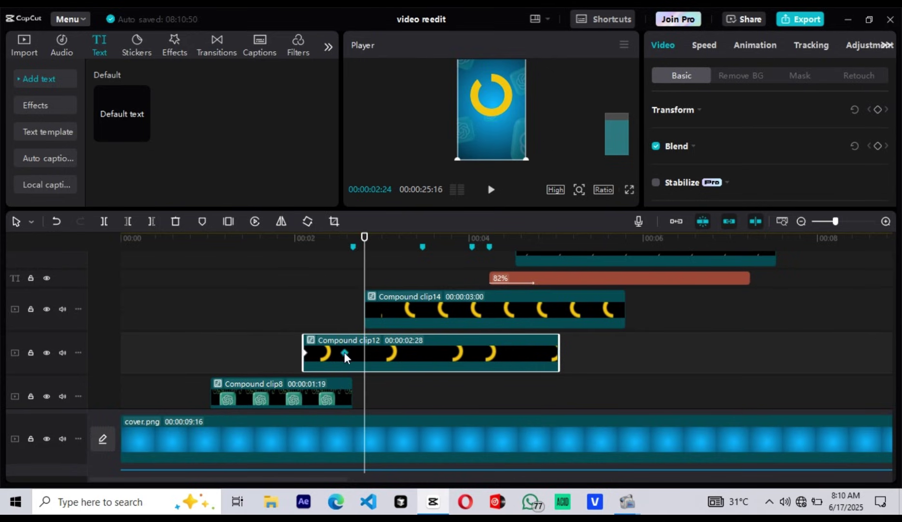
{"action": "left_click", "coordinate": [344, 353]}
Start Compound clip14 at about 00:00:02:16, restore it to Compound clip11, and move its ending mask keyframe to about 00:00:02:26
{"action": "left_click", "coordinate": [382, 315]}
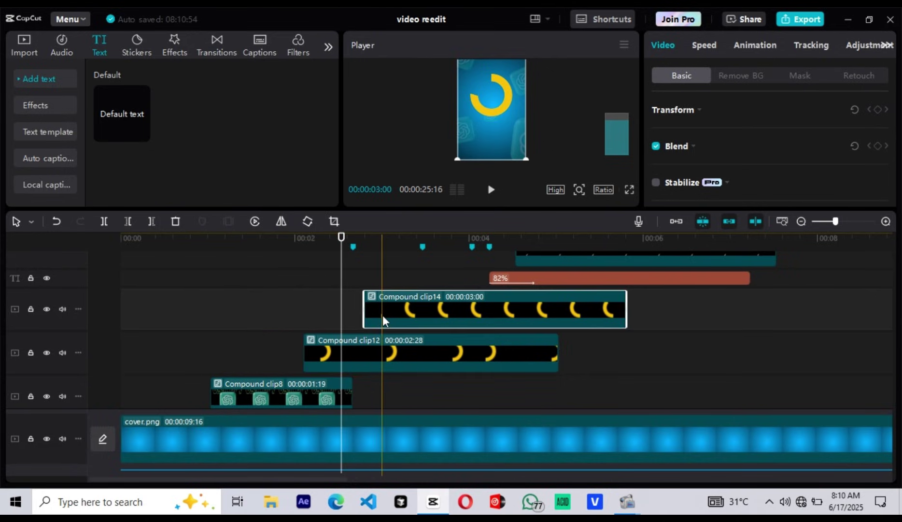
{"action": "left_click_drag", "start_coordinate": [387, 314], "coordinate": [368, 315]}
{"action": "left_click", "coordinate": [390, 312]}
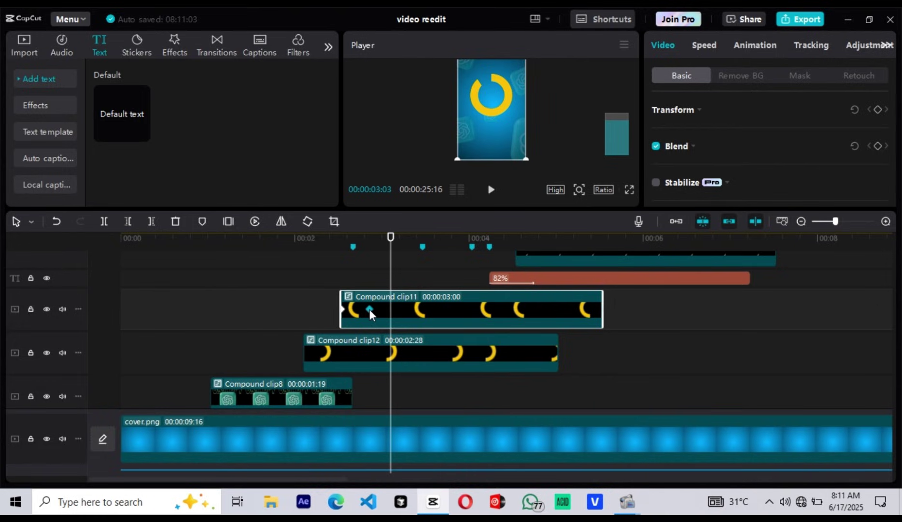
{"action": "left_click", "coordinate": [408, 283]}
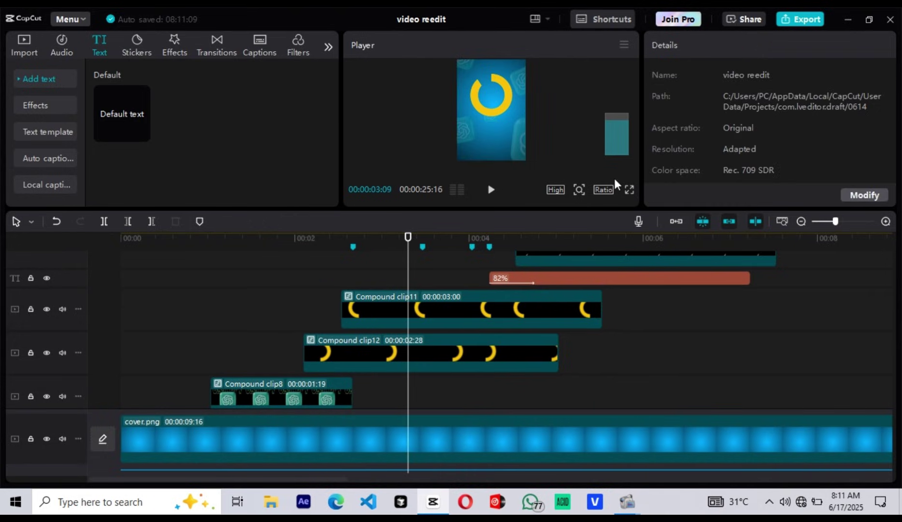
{"action": "left_click", "coordinate": [577, 190]}
{"action": "left_click_drag", "start_coordinate": [557, 211], "coordinate": [555, 211]}
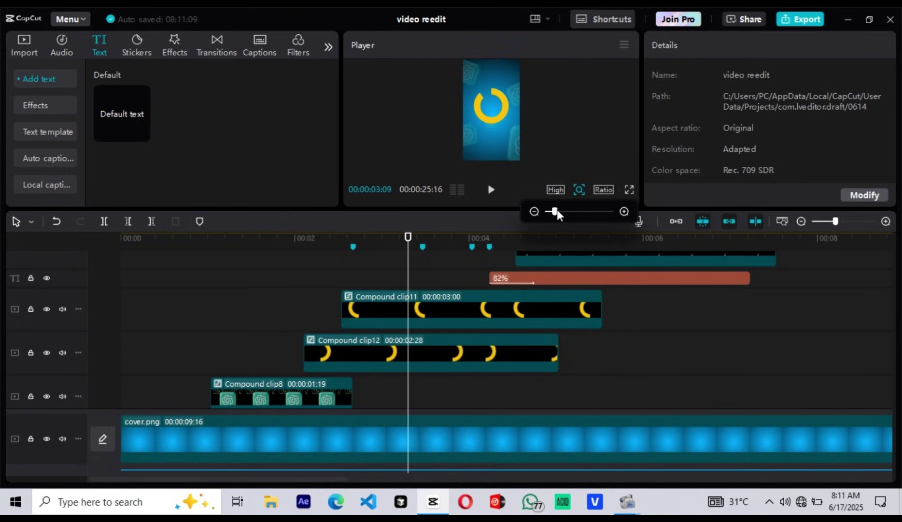
Move the 82% text earlier so it starts together with Compound clip11
{"action": "scroll", "coordinate": [559, 292], "scroll_direction": "up", "scroll_amount": 1}
{"action": "left_click_drag", "start_coordinate": [559, 291], "coordinate": [423, 293]}
{"action": "left_click", "coordinate": [297, 289]}
{"action": "scroll", "coordinate": [328, 270], "scroll_direction": "down", "scroll_amount": 3}
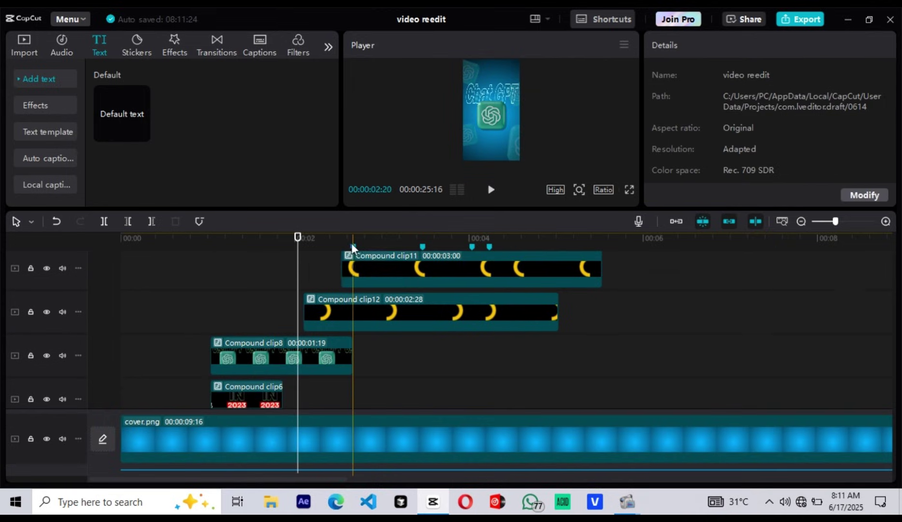
Add Transform and Blend keyframes to Compound clip12 at about 00:00:02:12
{"action": "left_click", "coordinate": [325, 360]}
{"action": "left_click", "coordinate": [330, 309]}
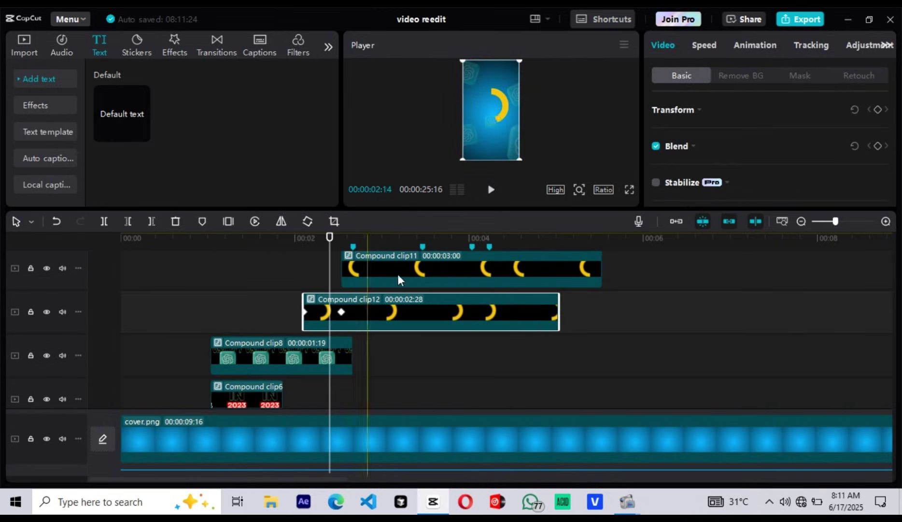
{"action": "left_click", "coordinate": [877, 109]}
{"action": "scroll", "coordinate": [865, 150], "scroll_direction": "down", "scroll_amount": 1}
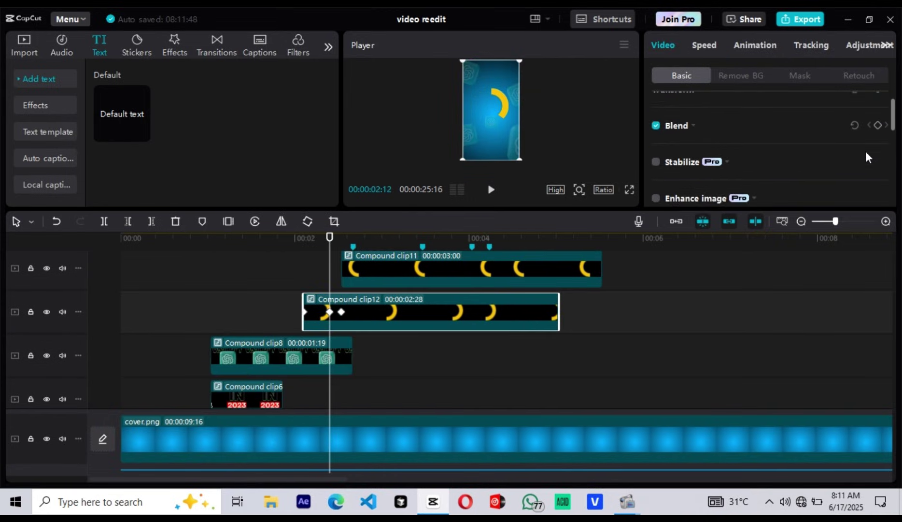
{"action": "scroll", "coordinate": [865, 151], "scroll_direction": "up", "scroll_amount": 1}
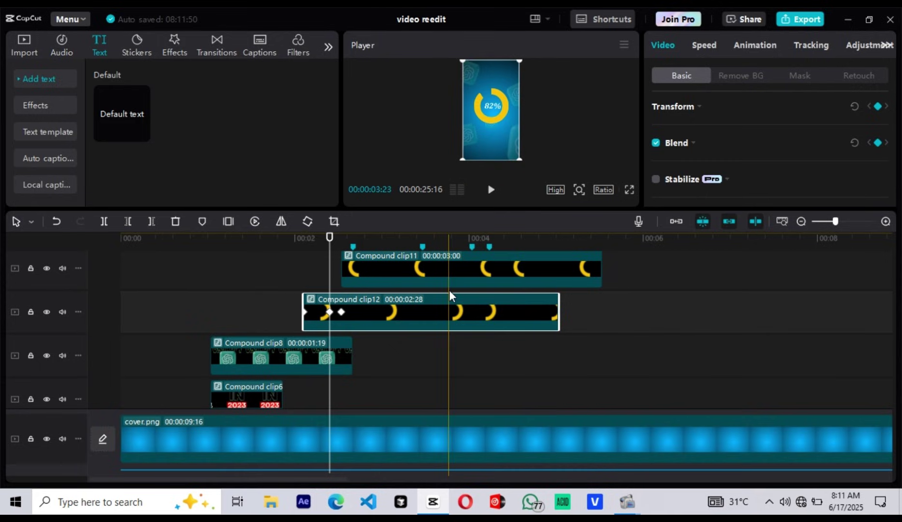
Scale Compound clip12 down to 81% at its first frame, 00:00:02:03, so that it grows in
{"action": "left_click", "coordinate": [304, 356]}
{"action": "left_click", "coordinate": [305, 319]}
{"action": "left_click_drag", "start_coordinate": [463, 62], "coordinate": [476, 72]}
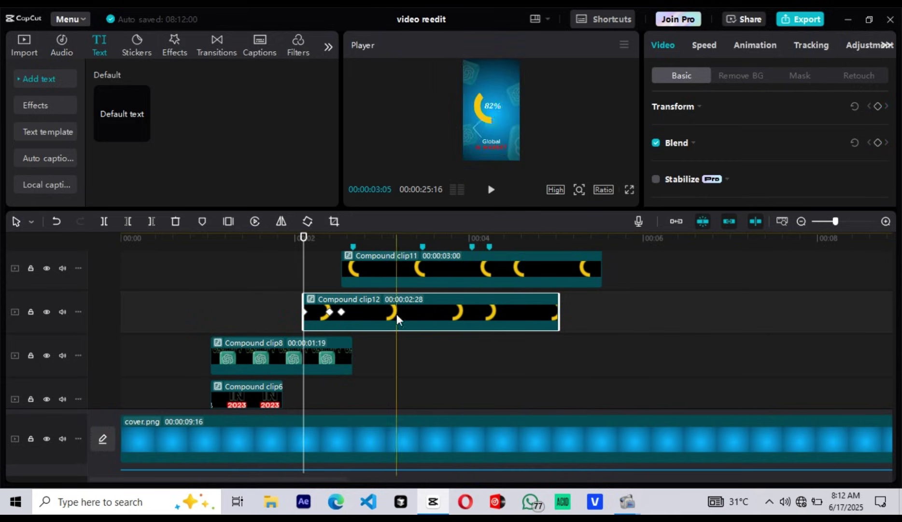
{"action": "left_click", "coordinate": [698, 108]}
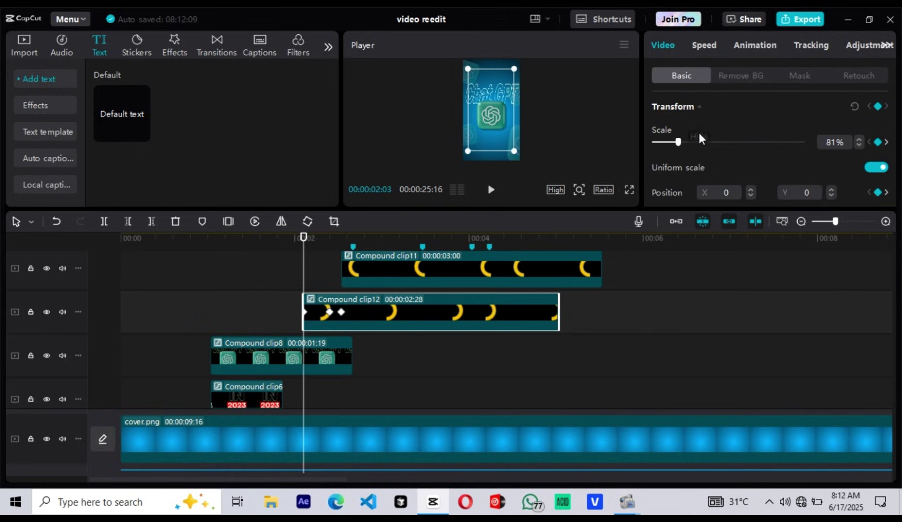
Keyframe Compound clip12's opacity at its first frame, keeping 100% at the keyframe at about 00:00:02:12
{"action": "scroll", "coordinate": [766, 135], "scroll_direction": "down", "scroll_amount": 2}
{"action": "scroll", "coordinate": [766, 136], "scroll_direction": "up", "scroll_amount": 3}
{"action": "left_click", "coordinate": [699, 110]}
{"action": "left_click", "coordinate": [724, 149]}
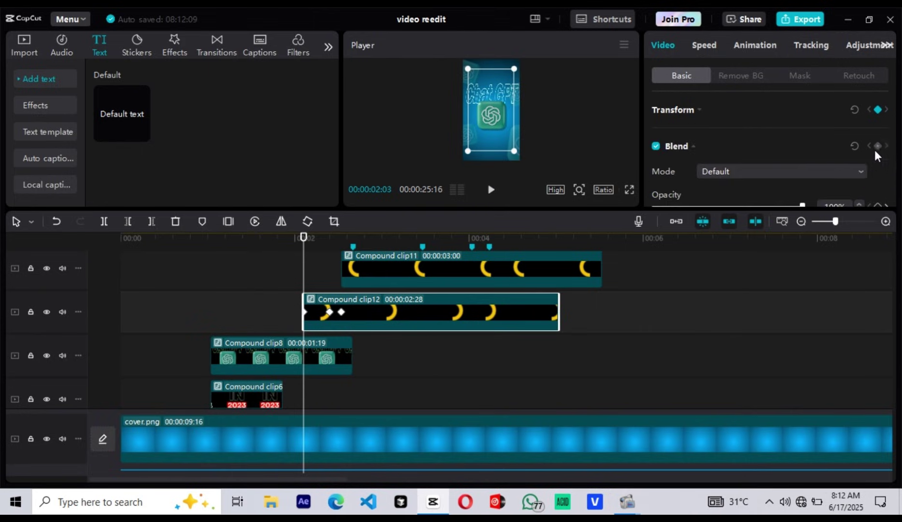
{"action": "scroll", "coordinate": [821, 145], "scroll_direction": "down", "scroll_amount": 2}
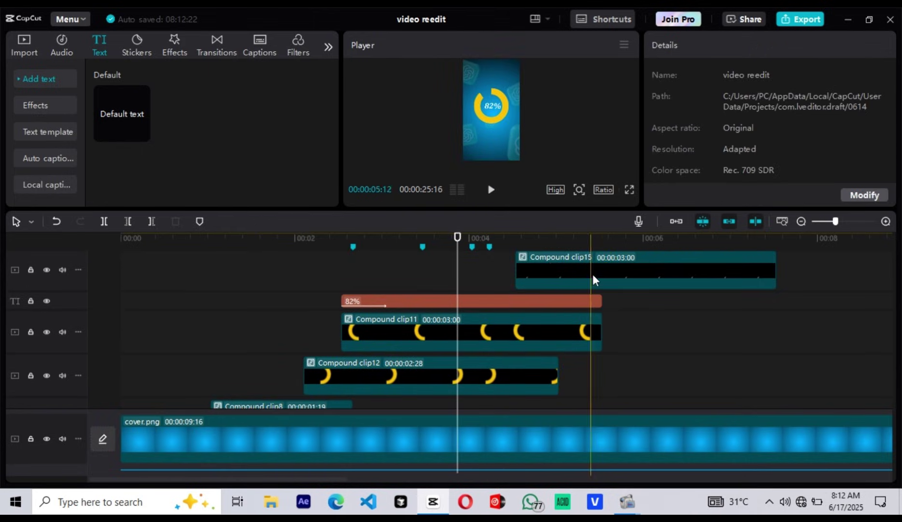
Move Compound clip15 to start at the 00:00:03:14 marker and the Global text to start at the following marker
{"action": "left_click", "coordinate": [593, 274]}
{"action": "scroll", "coordinate": [596, 275], "scroll_direction": "up", "scroll_amount": 1}
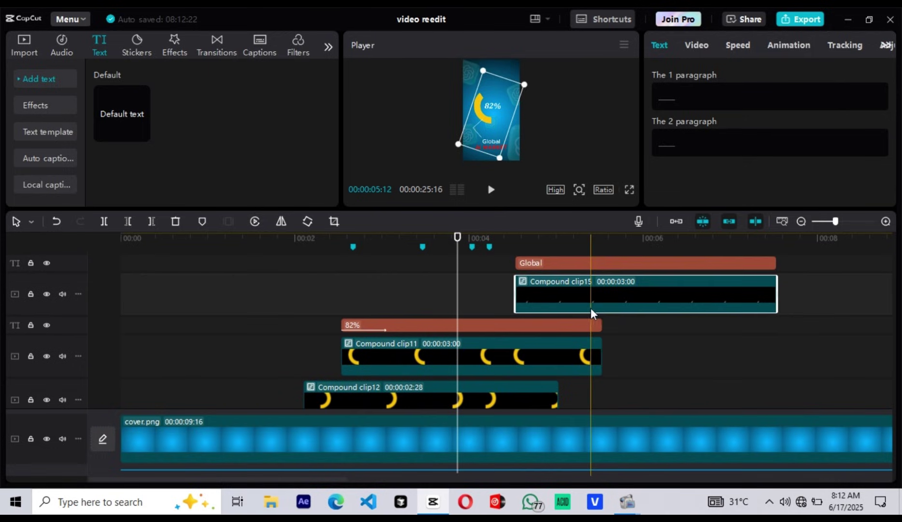
{"action": "left_click_drag", "start_coordinate": [590, 307], "coordinate": [501, 306]}
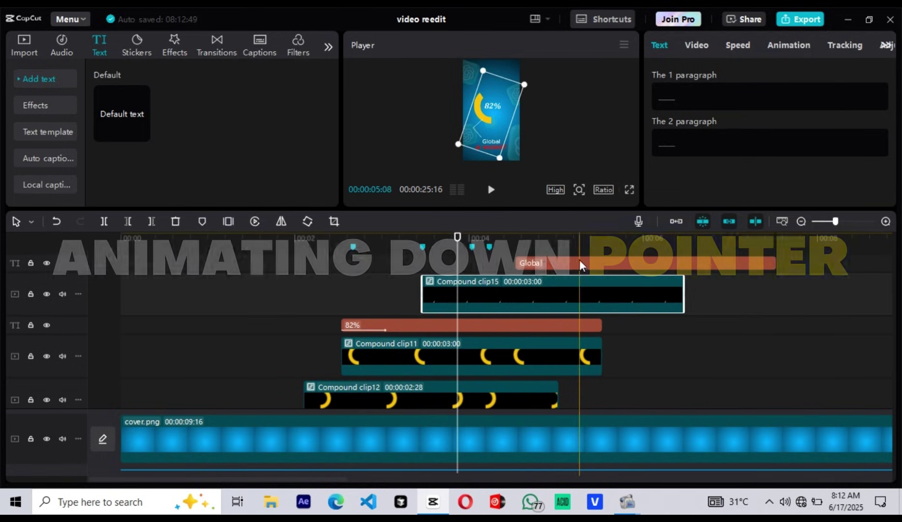
{"action": "left_click_drag", "start_coordinate": [579, 261], "coordinate": [537, 267]}
Apply a Horizontal mask to Compound clip15 at 00:00:03:14 and position its line so the pointer is hidden
{"action": "left_click_drag", "start_coordinate": [488, 242], "coordinate": [431, 306]}
{"action": "left_click", "coordinate": [431, 310]}
{"action": "left_click", "coordinate": [737, 45]}
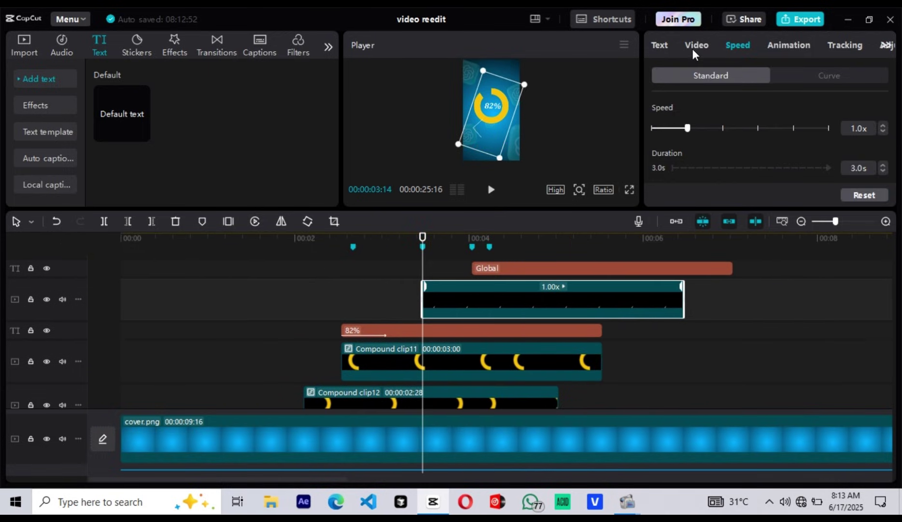
{"action": "left_click", "coordinate": [696, 45]}
{"action": "left_click", "coordinate": [800, 75]}
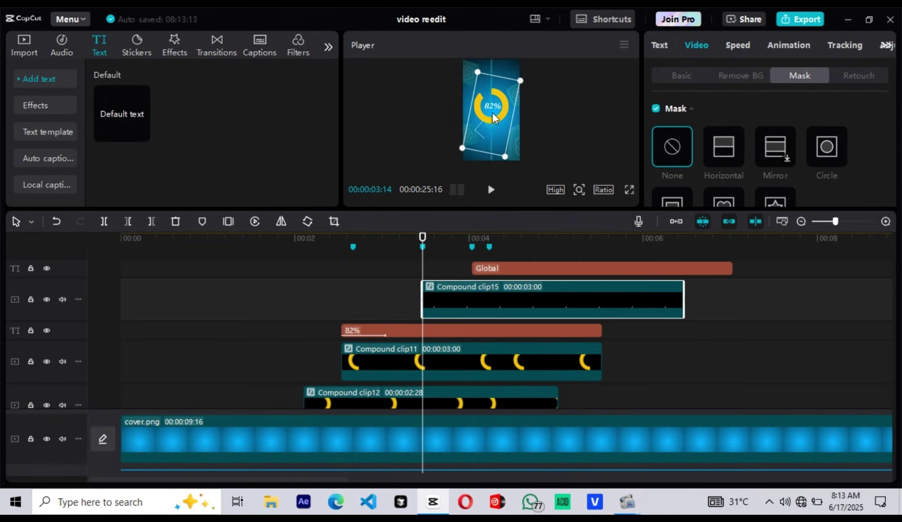
{"action": "left_click", "coordinate": [721, 148]}
{"action": "left_click_drag", "start_coordinate": [520, 120], "coordinate": [512, 125]}
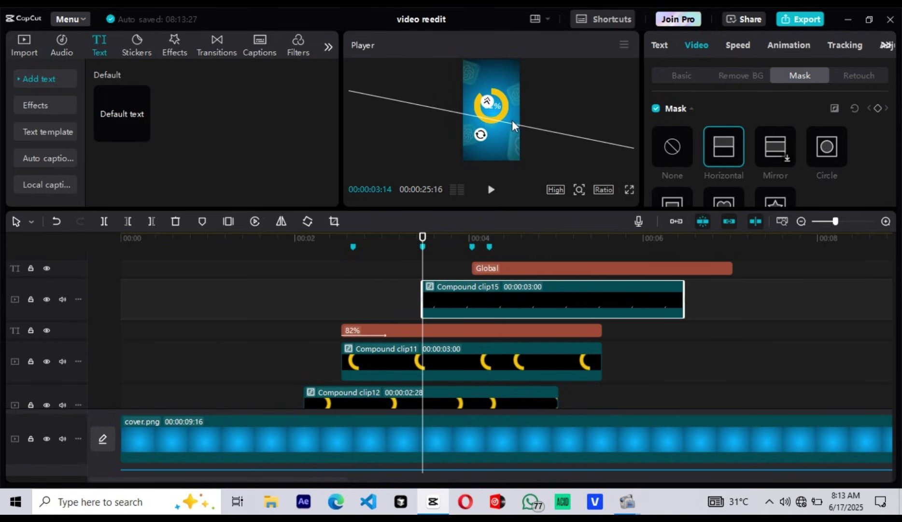
Add a mask keyframe on Compound clip15 at 00:00:03:24 with feather 8 and position X -37, Y -726 to reveal the pointer
{"action": "left_click", "coordinate": [450, 297]}
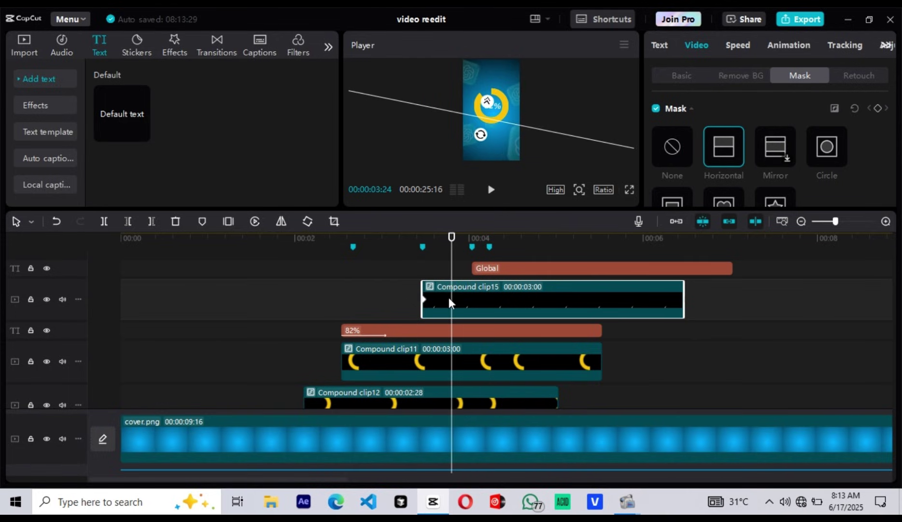
{"action": "left_click", "coordinate": [878, 109]}
{"action": "scroll", "coordinate": [874, 131], "scroll_direction": "down", "scroll_amount": 3}
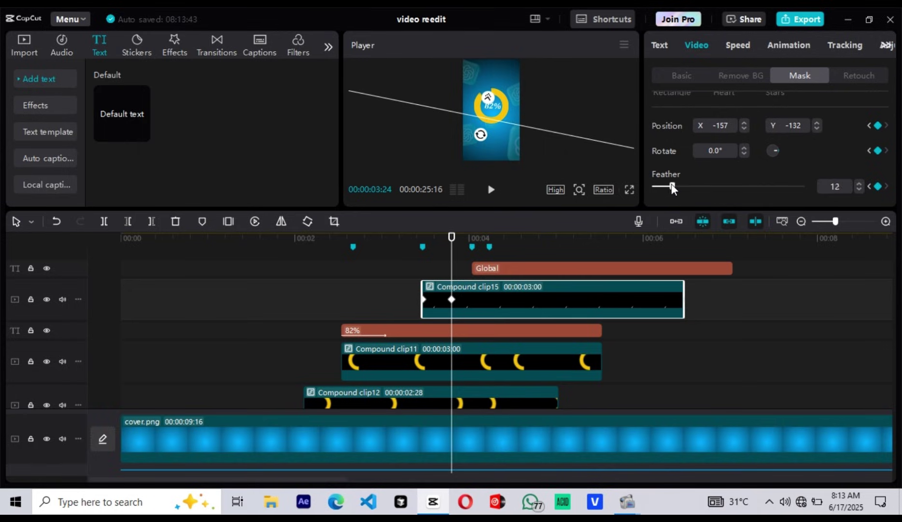
{"action": "left_click_drag", "start_coordinate": [671, 183], "coordinate": [667, 185]}
{"action": "left_click_drag", "start_coordinate": [500, 120], "coordinate": [500, 144]}
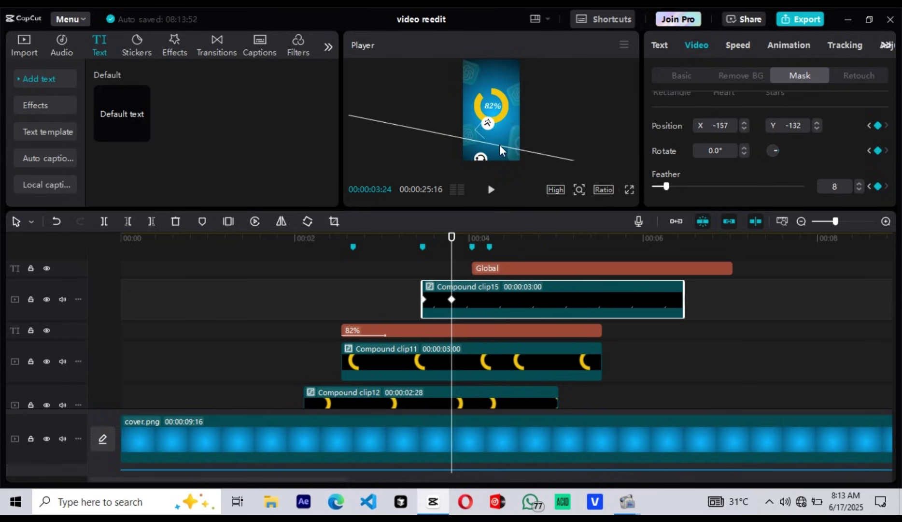
{"action": "left_click", "coordinate": [426, 269]}
Give the Global text a fading entrance animation lasting 0.5 s
{"action": "left_click", "coordinate": [504, 268]}
{"action": "left_click", "coordinate": [706, 44]}
{"action": "left_click", "coordinate": [723, 161]}
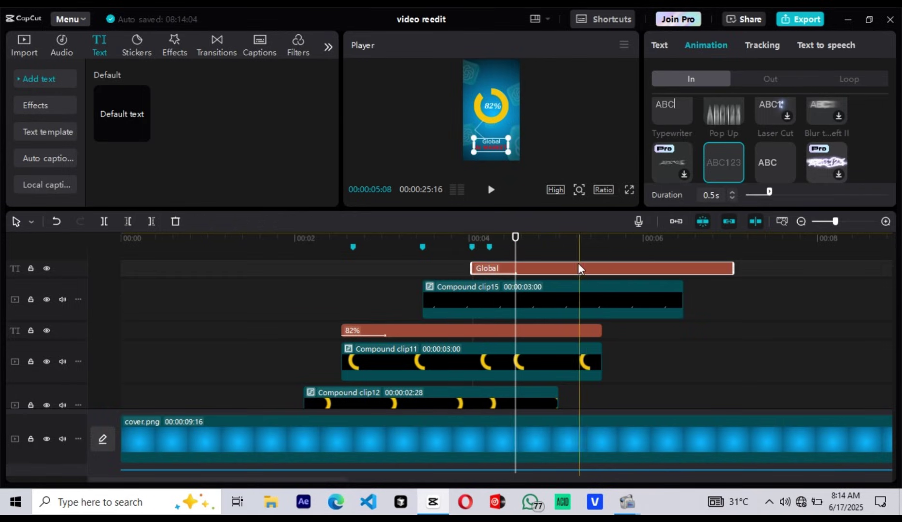
Shift the Global text earlier to start at about 00:00:03:22 and Compound clip15 to start at about 00:00:03:11
{"action": "mouse_move", "coordinate": [571, 267]}
{"action": "left_mouse_down"}
{"action": "mouse_move", "coordinate": [542, 268]}
{"action": "mouse_move", "coordinate": [553, 268]}
{"action": "left_mouse_up"}
{"action": "left_click_drag", "start_coordinate": [488, 295], "coordinate": [479, 295]}
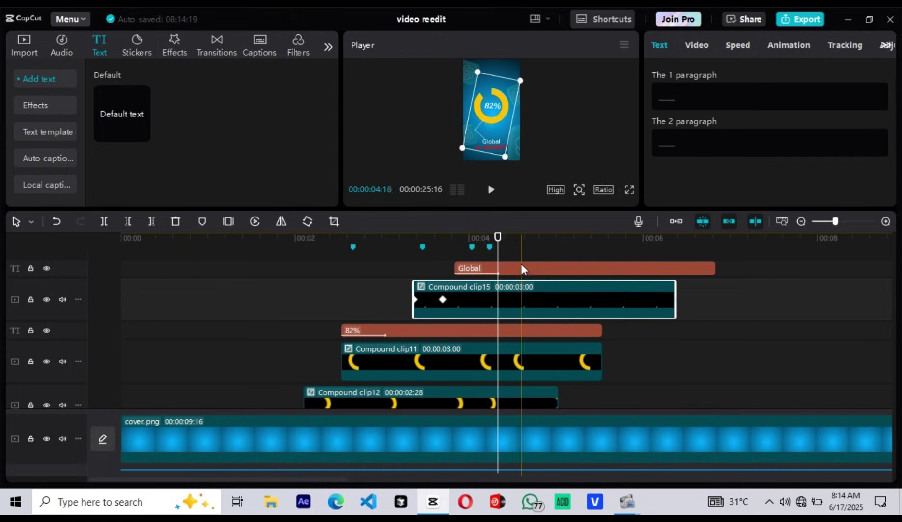
{"action": "left_click_drag", "start_coordinate": [522, 268], "coordinate": [515, 268]}
Trim Compound clip15 and the Global and 82% texts to end at about 00:00:04:18, and shorten Compound clip11
{"action": "left_click", "coordinate": [521, 256]}
{"action": "left_click_drag", "start_coordinate": [601, 361], "coordinate": [557, 361]}
{"action": "left_click_drag", "start_coordinate": [675, 298], "coordinate": [521, 298]}
{"action": "left_click_drag", "start_coordinate": [709, 268], "coordinate": [521, 268]}
{"action": "left_click_drag", "start_coordinate": [600, 331], "coordinate": [521, 331]}
Combine the Global text, Compound clip15 and the 82% text into one compound clip
{"action": "left_click", "coordinate": [459, 312]}
{"action": "scroll", "coordinate": [468, 262], "scroll_direction": "up", "scroll_amount": 1}
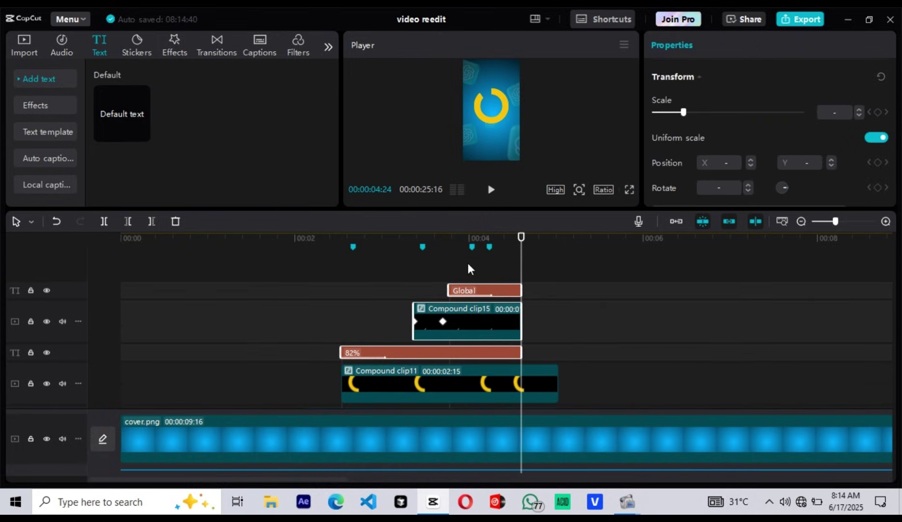
{"action": "right_click", "coordinate": [478, 287]}
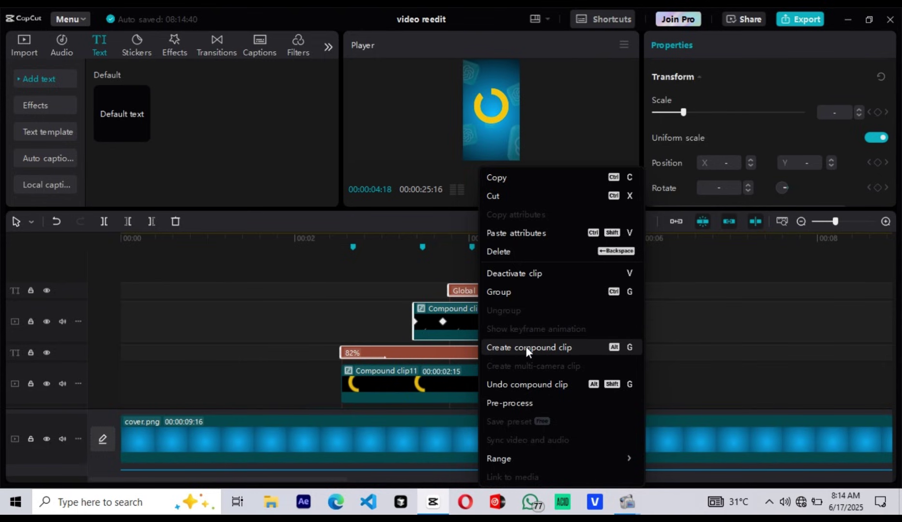
{"action": "left_click", "coordinate": [526, 347]}
Add a default text at 00:00:04:07 above the other clips and replace its content with a solid circle symbol (●)
{"action": "left_click", "coordinate": [489, 251]}
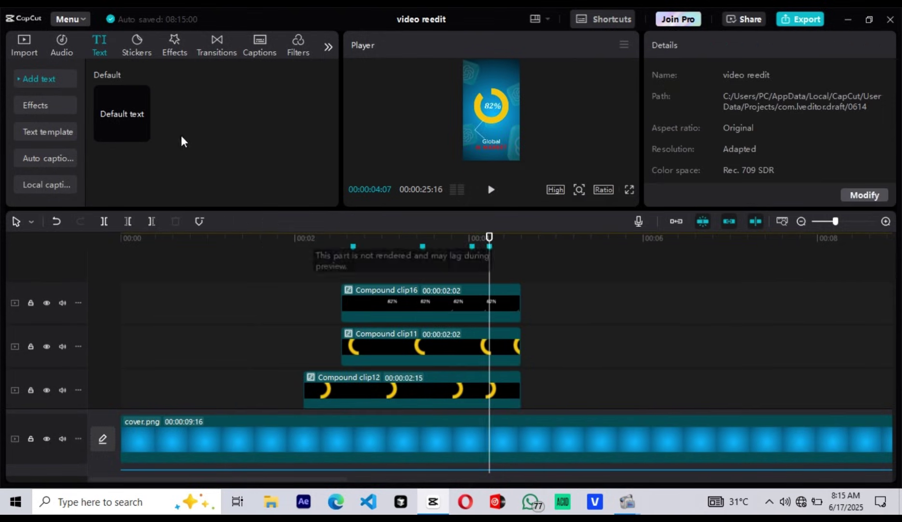
{"action": "left_click_drag", "start_coordinate": [145, 132], "coordinate": [489, 288]}
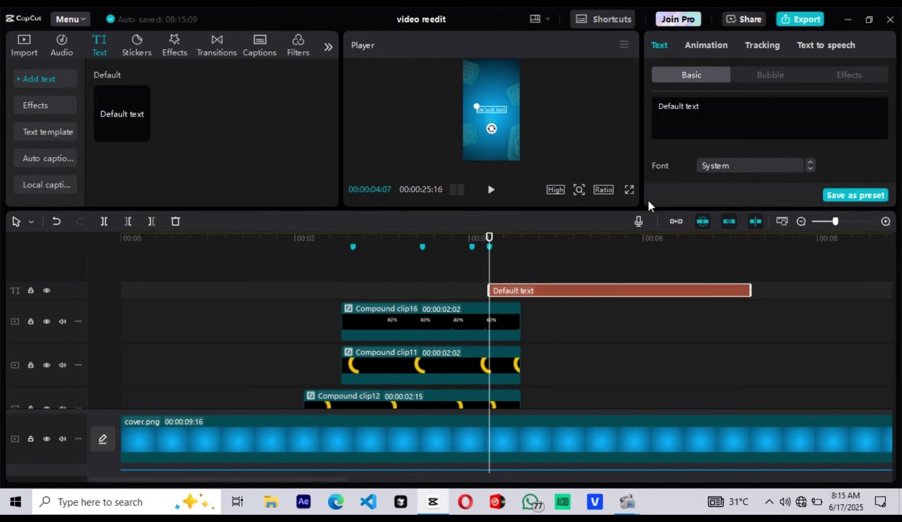
{"action": "key", "text": "BackSpace"}
{"action": "key", "text": "super+period"}
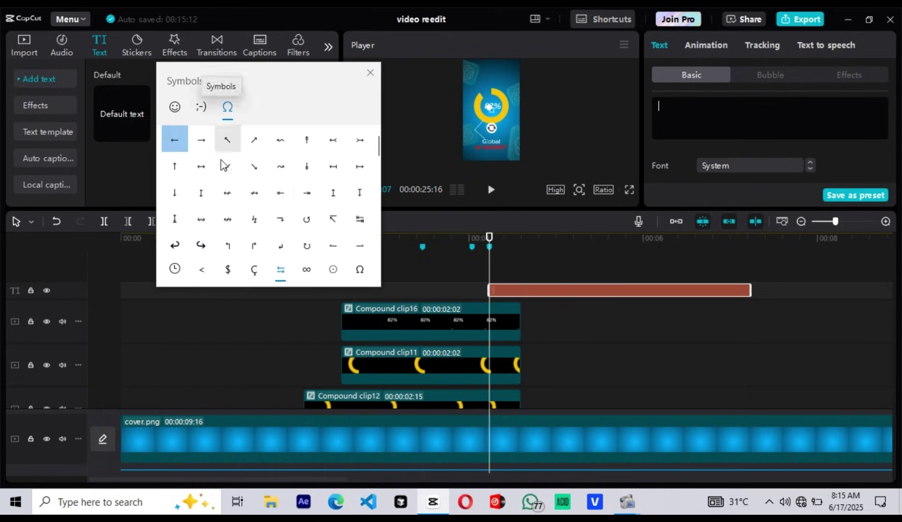
{"action": "left_click", "coordinate": [228, 106]}
{"action": "scroll", "coordinate": [289, 225], "scroll_direction": "down", "scroll_amount": 5}
{"action": "scroll", "coordinate": [288, 225], "scroll_direction": "down", "scroll_amount": 2}
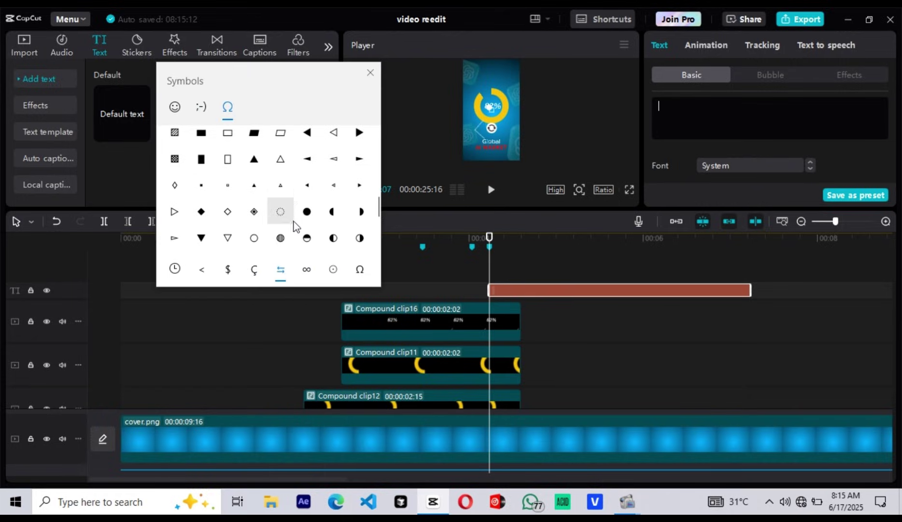
{"action": "left_click", "coordinate": [306, 211]}
{"action": "left_click", "coordinate": [681, 106]}
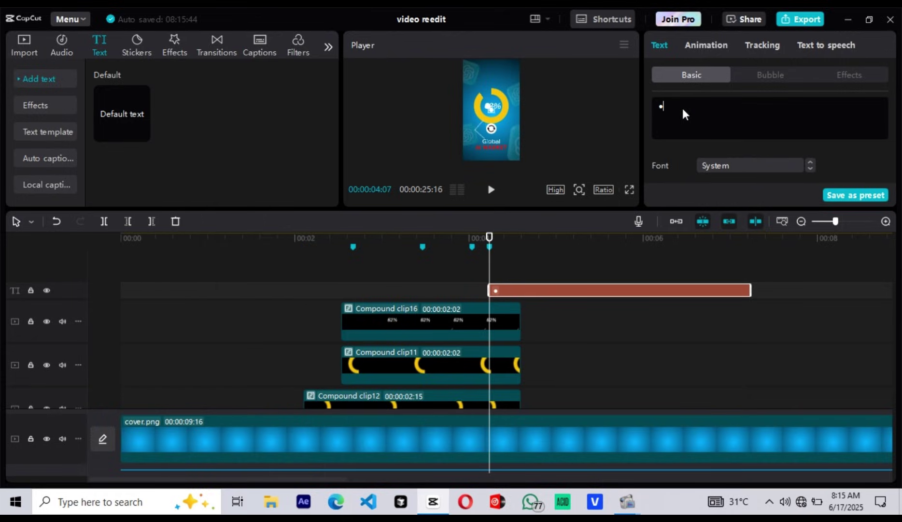
Raise the circle symbol's font size to the maximum and increase its scale until it fills the frame with white
{"action": "scroll", "coordinate": [722, 159], "scroll_direction": "down", "scroll_amount": 2}
{"action": "scroll", "coordinate": [801, 155], "scroll_direction": "up", "scroll_amount": 2}
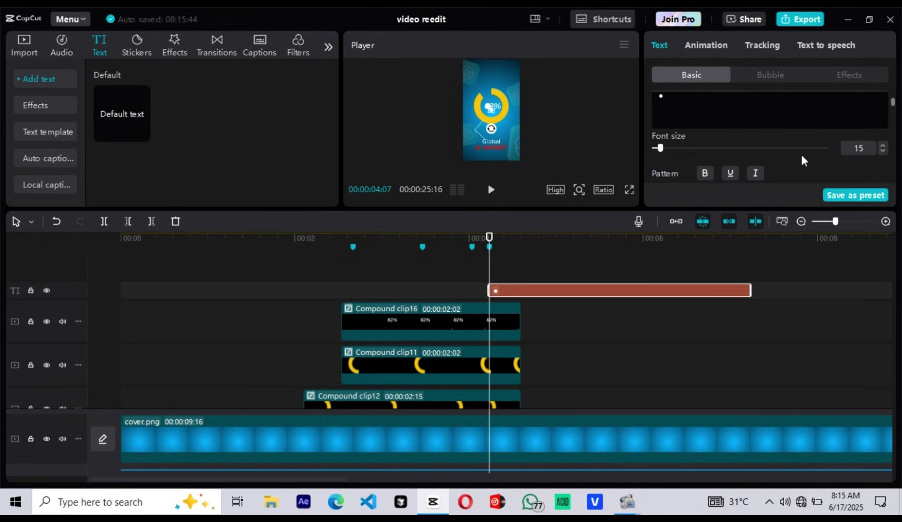
{"action": "left_click_drag", "start_coordinate": [657, 147], "coordinate": [833, 150]}
{"action": "scroll", "coordinate": [779, 148], "scroll_direction": "down", "scroll_amount": 4}
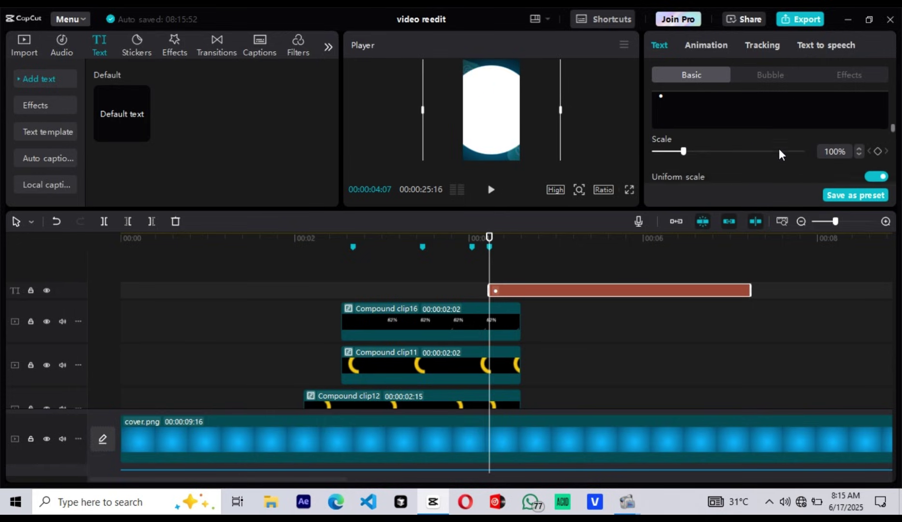
{"action": "left_click_drag", "start_coordinate": [683, 149], "coordinate": [696, 148]}
{"action": "left_click", "coordinate": [514, 268]}
{"action": "key", "text": "space"}
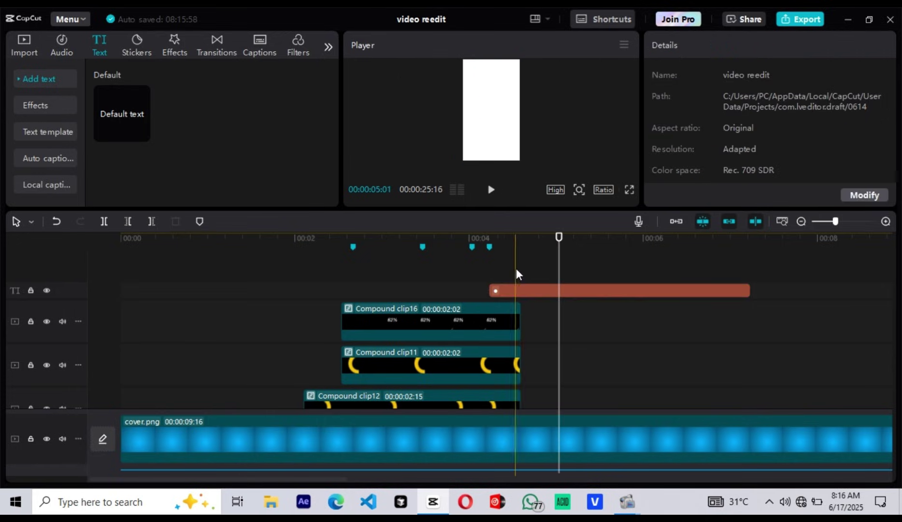
Convert the enlarged circle text into a compound clip
{"action": "left_click", "coordinate": [524, 286]}
{"action": "right_click", "coordinate": [529, 288]}
{"action": "left_click", "coordinate": [545, 367]}
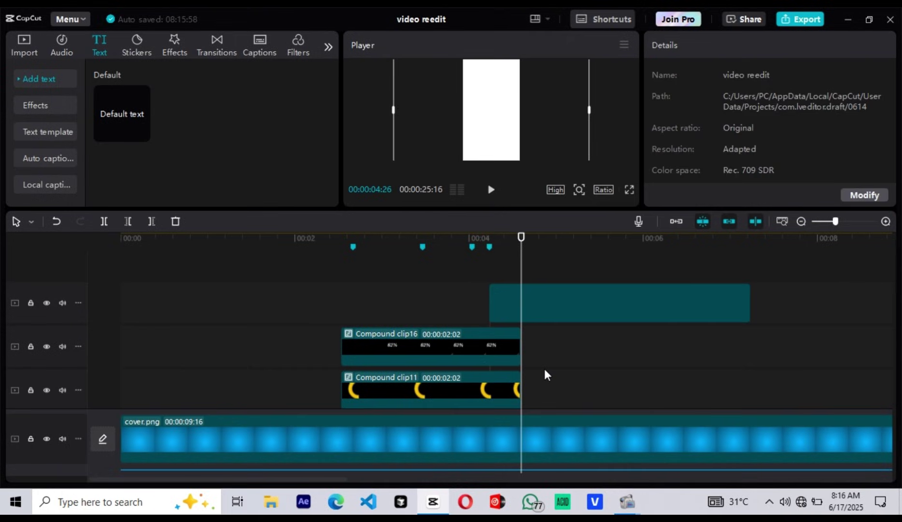
Apply a Circle mask to Compound clip17, keyframe it at 00:00:04:18 and enlarge it to cover the whole frame
{"action": "left_click", "coordinate": [694, 43]}
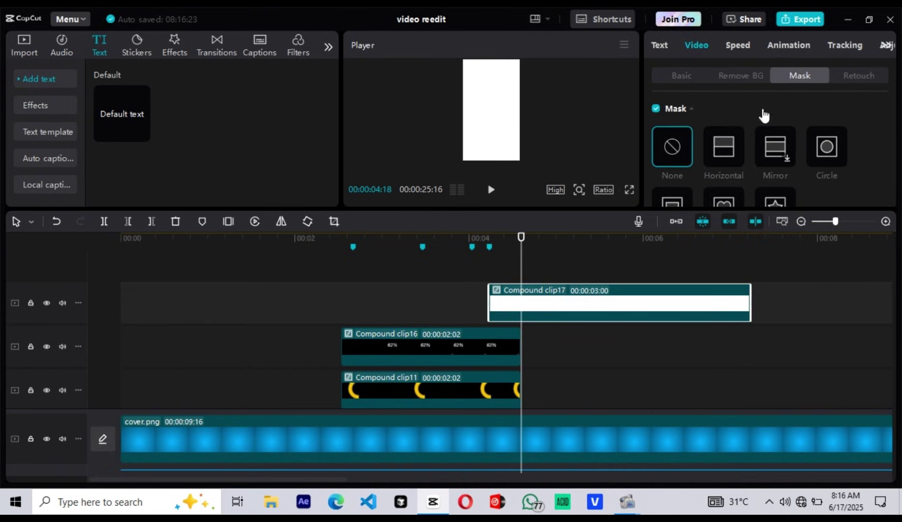
{"action": "left_click", "coordinate": [824, 148]}
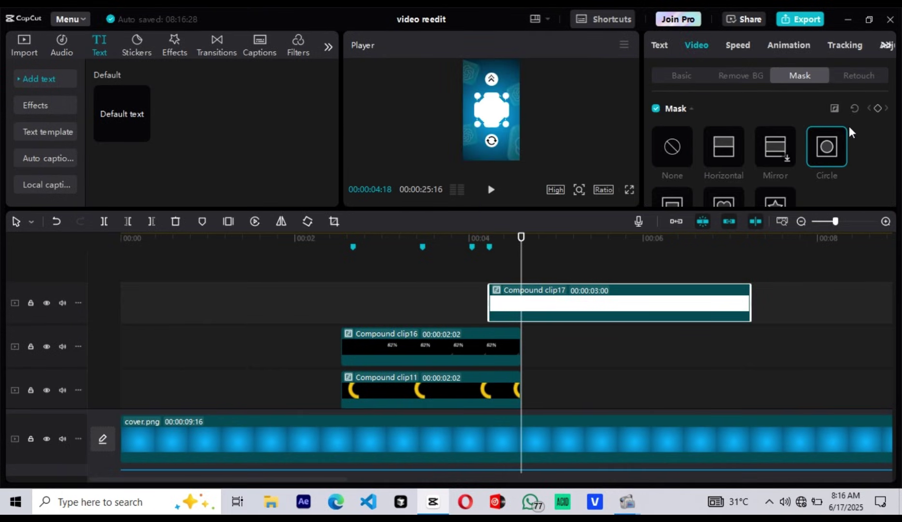
{"action": "left_click", "coordinate": [878, 108]}
{"action": "left_click_drag", "start_coordinate": [504, 123], "coordinate": [549, 177]}
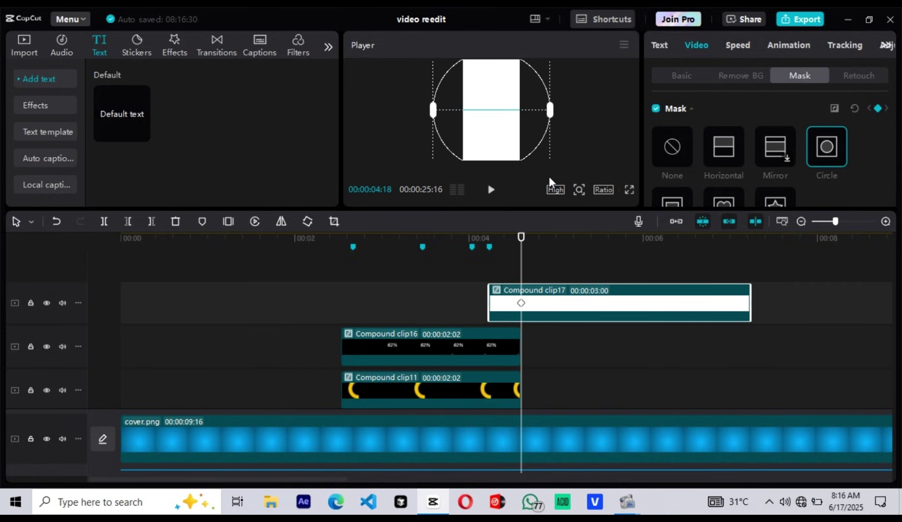
Shrink Compound clip17's circle mask to nothing at the clip's start, 00:00:04:07, so the white circle expands from the frame's centre
{"action": "left_click", "coordinate": [497, 252]}
{"action": "left_click", "coordinate": [497, 304]}
{"action": "left_click", "coordinate": [696, 45]}
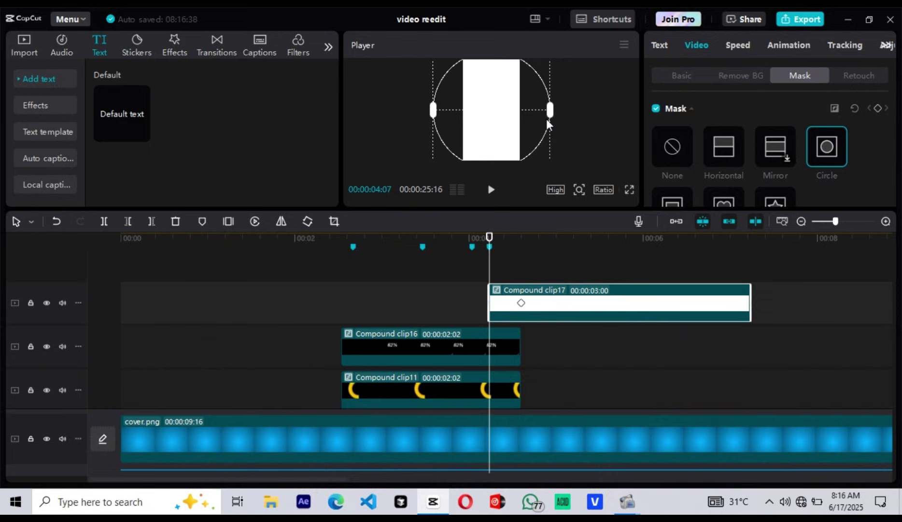
{"action": "left_click", "coordinate": [578, 190]}
{"action": "left_click_drag", "start_coordinate": [578, 209], "coordinate": [544, 209]}
{"action": "scroll", "coordinate": [479, 100], "scroll_direction": "down", "scroll_amount": 2}
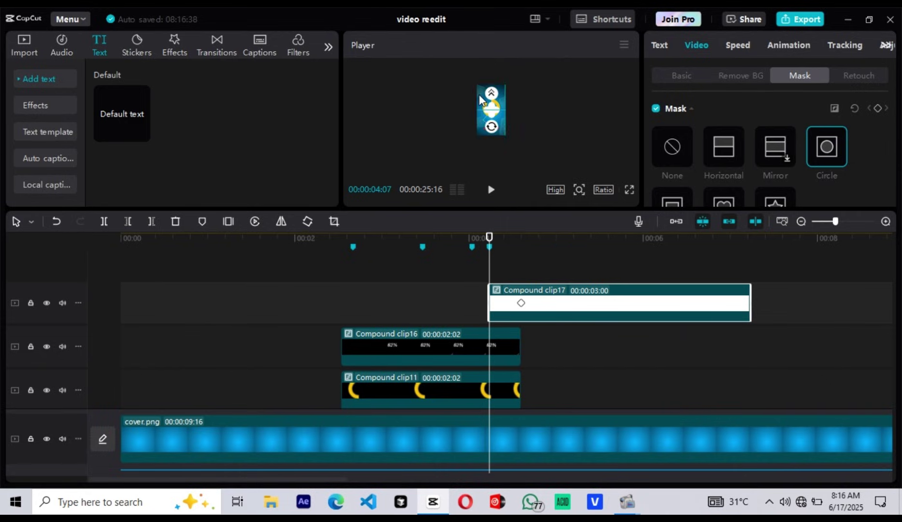
{"action": "left_click", "coordinate": [578, 189]}
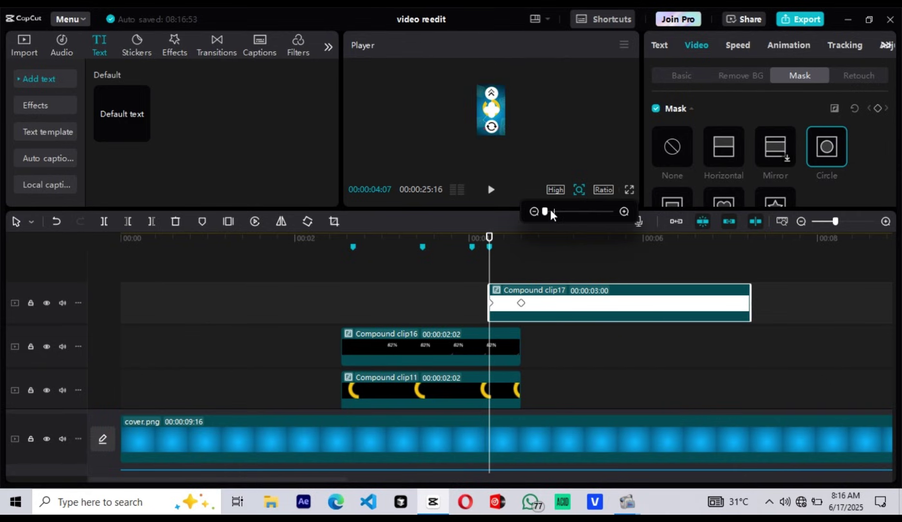
{"action": "left_click_drag", "start_coordinate": [550, 211], "coordinate": [611, 213]}
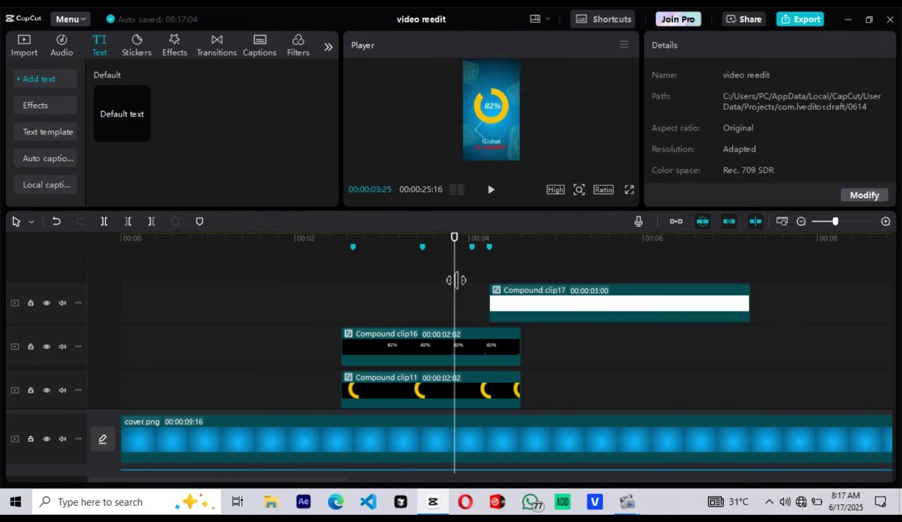
Play back the expanding white circle transition repeatedly from just before the start of Compound clip17
{"action": "key", "text": "space"}
{"action": "key", "text": "space"}
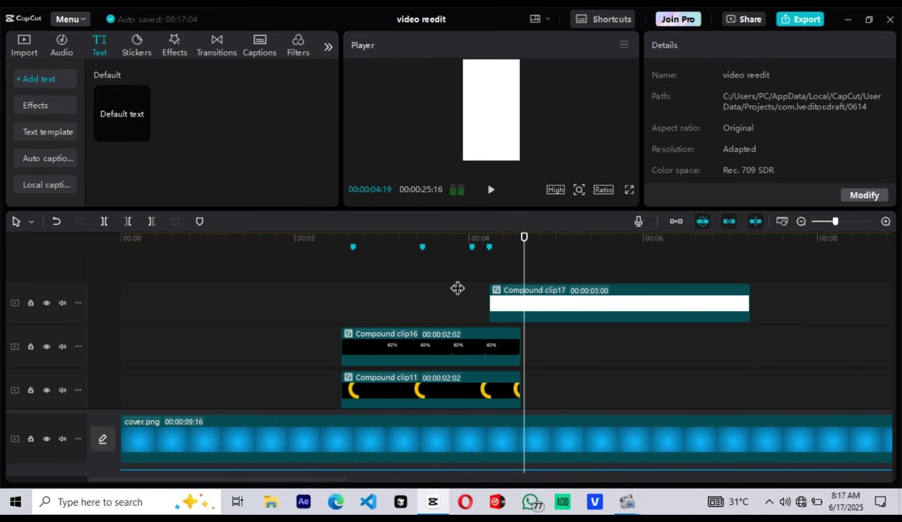
{"action": "left_click", "coordinate": [456, 280]}
{"action": "key", "text": "space"}
{"action": "key", "text": "space"}
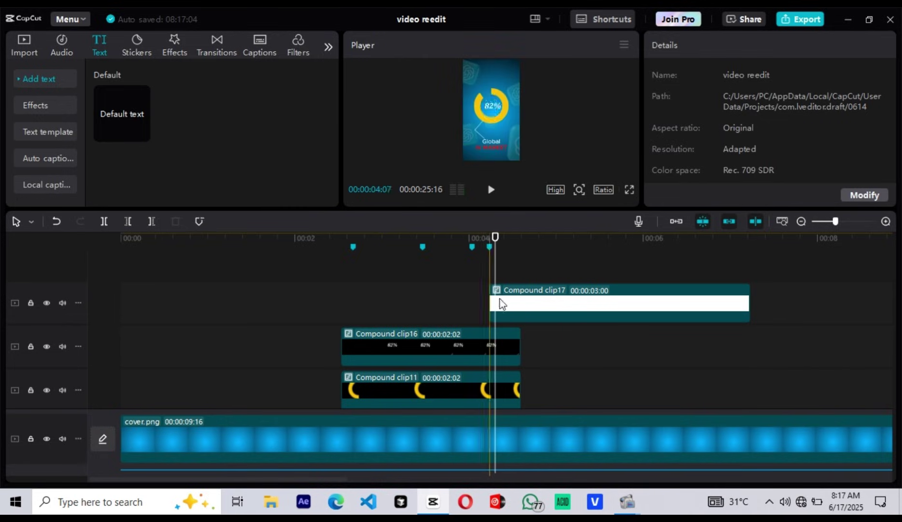
{"action": "left_click", "coordinate": [460, 294]}
{"action": "key", "text": "space"}
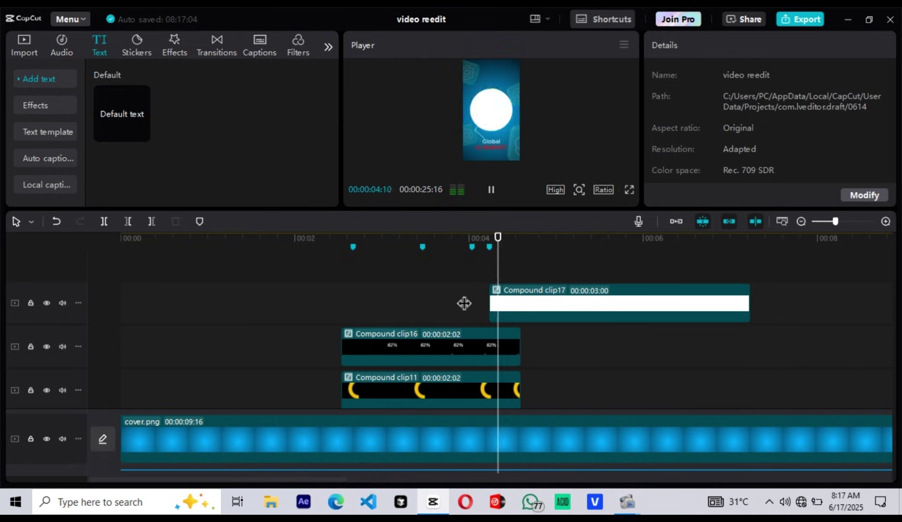
{"action": "key", "text": "space"}
Try starting Compound clip17 slightly earlier on the timeline, and return it to its previous start
{"action": "left_click_drag", "start_coordinate": [511, 303], "coordinate": [503, 303]}
{"action": "left_click", "coordinate": [466, 304]}
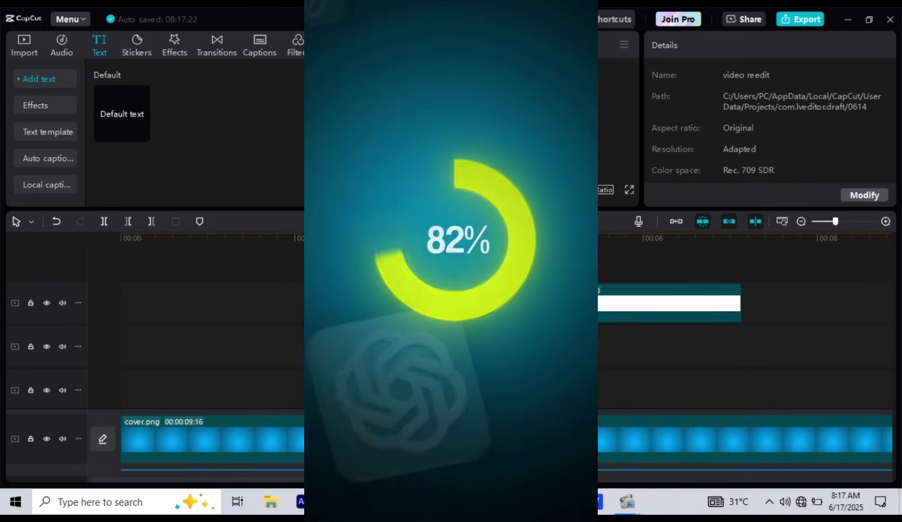
{"action": "left_click_drag", "start_coordinate": [503, 304], "coordinate": [511, 304]}
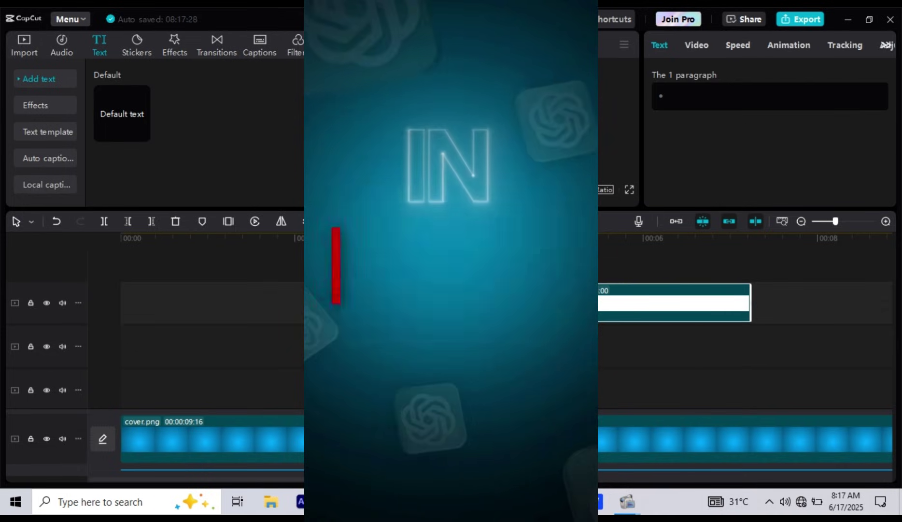
{"action": "left_click", "coordinate": [512, 261]}
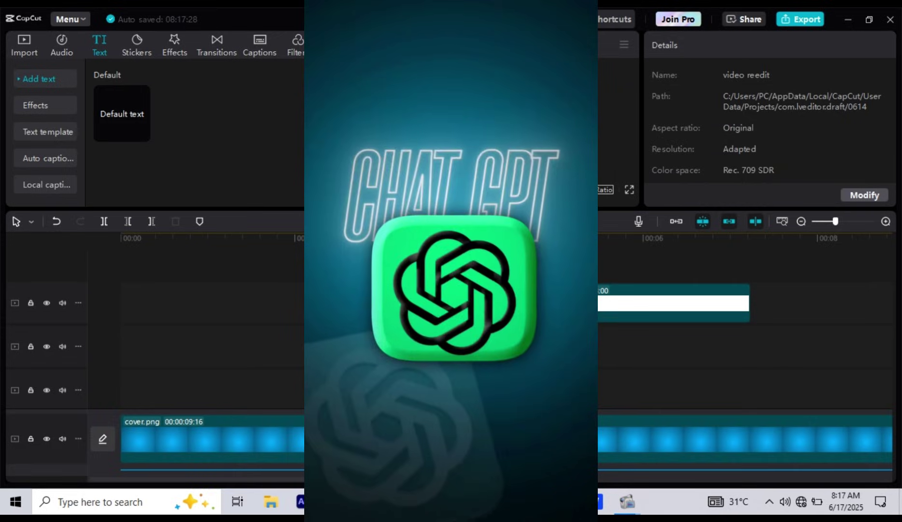